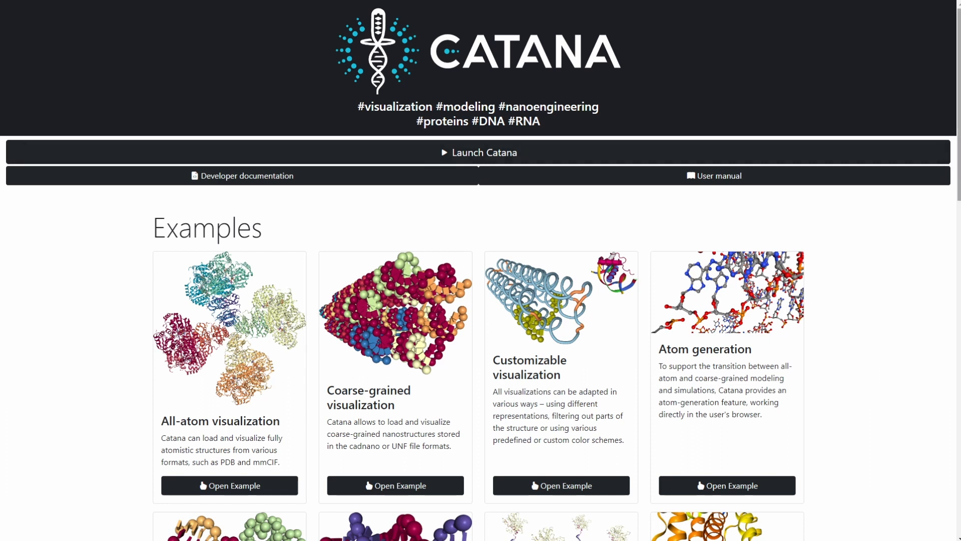
pyautogui.moveTo(960, 134)
pyautogui.mouseDown()
pyautogui.moveTo(959, 403)
pyautogui.moveTo(959, 127)
pyautogui.mouseUp()
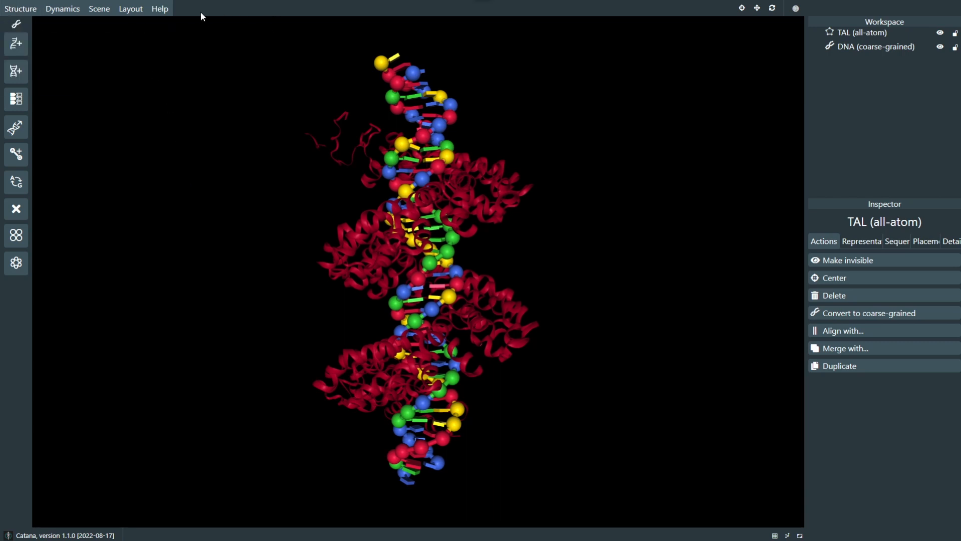
pyautogui.moveTo(18, 13)
pyautogui.moveTo(97, 16)
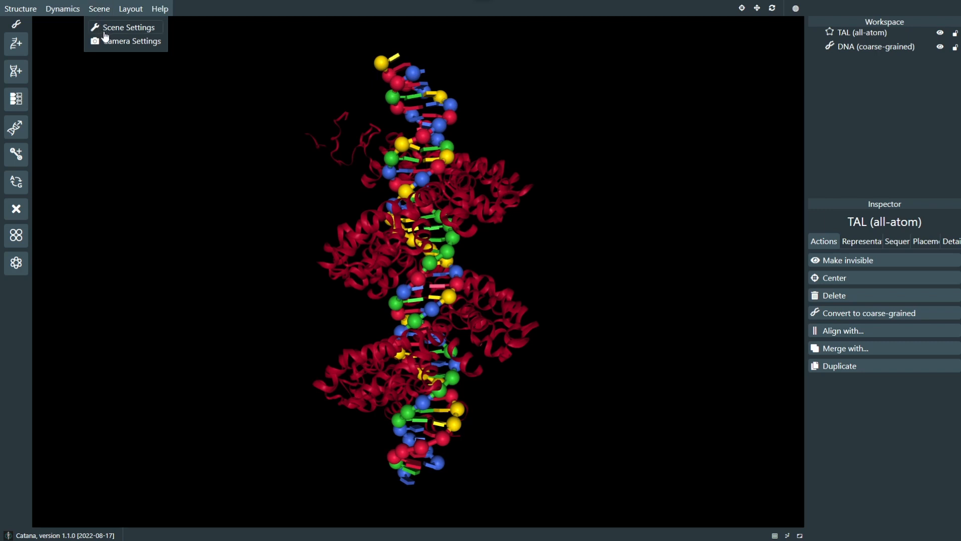
pyautogui.moveTo(157, 11)
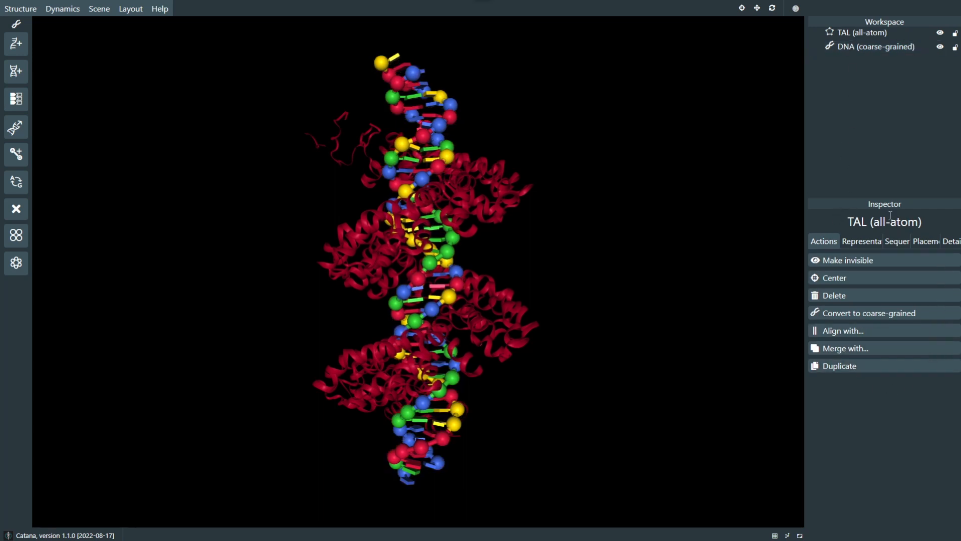
# Step: Examine the TAL (all-atom) structure's inspector settings and highlight the TAL and DNA structures in the scene
pyautogui.click(861, 241)
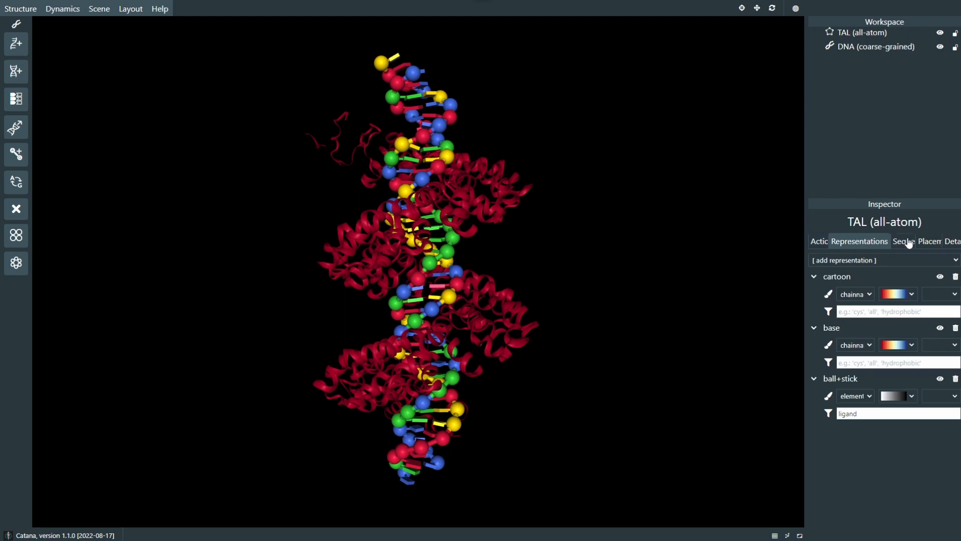
pyautogui.click(908, 241)
pyautogui.click(820, 238)
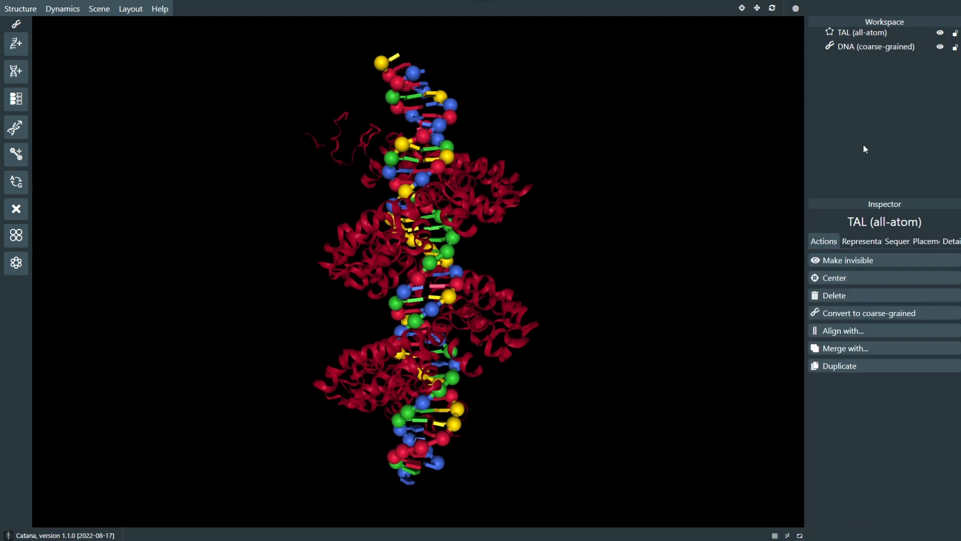
pyautogui.click(873, 47)
pyautogui.click(851, 32)
pyautogui.click(853, 48)
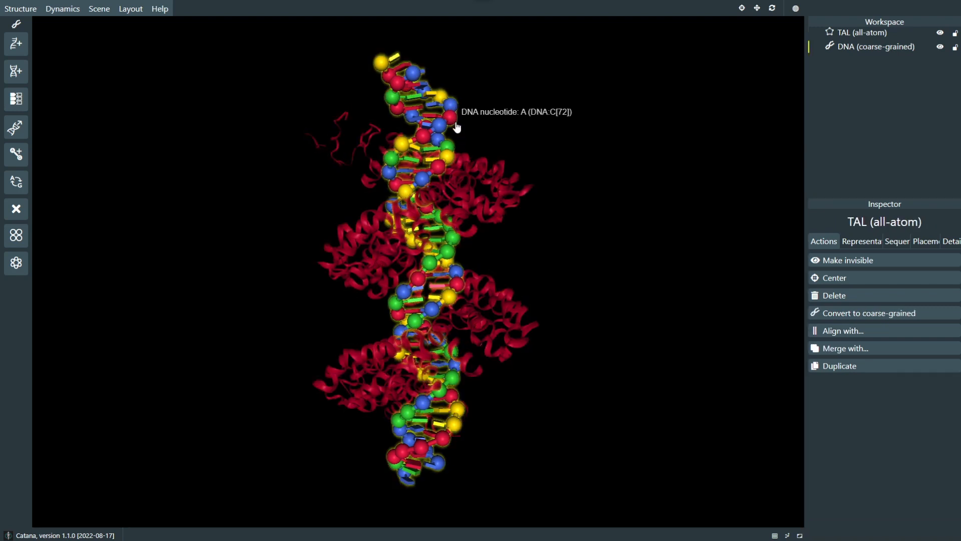
pyautogui.click(493, 174)
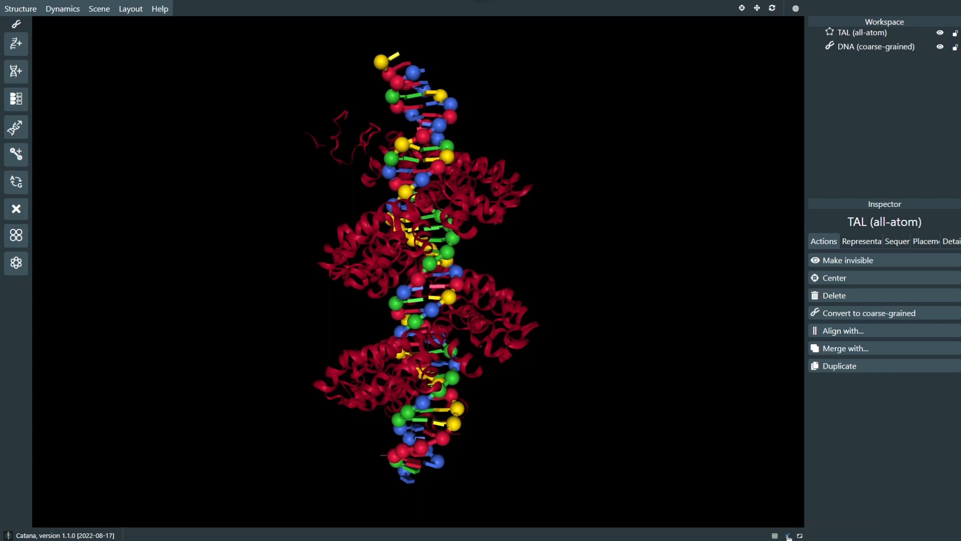
pyautogui.moveTo(373, 473); pyautogui.dragTo(395, 479)
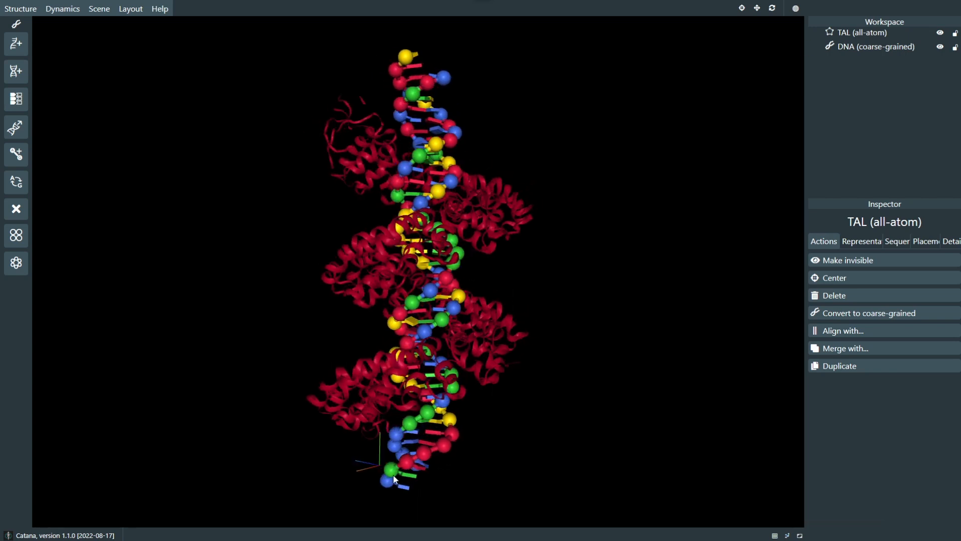
# Step: Show the ground grid beneath the structures, view it from farther away, and hide the grid again
pyautogui.click(776, 536)
pyautogui.scroll(-5, 600, 432)
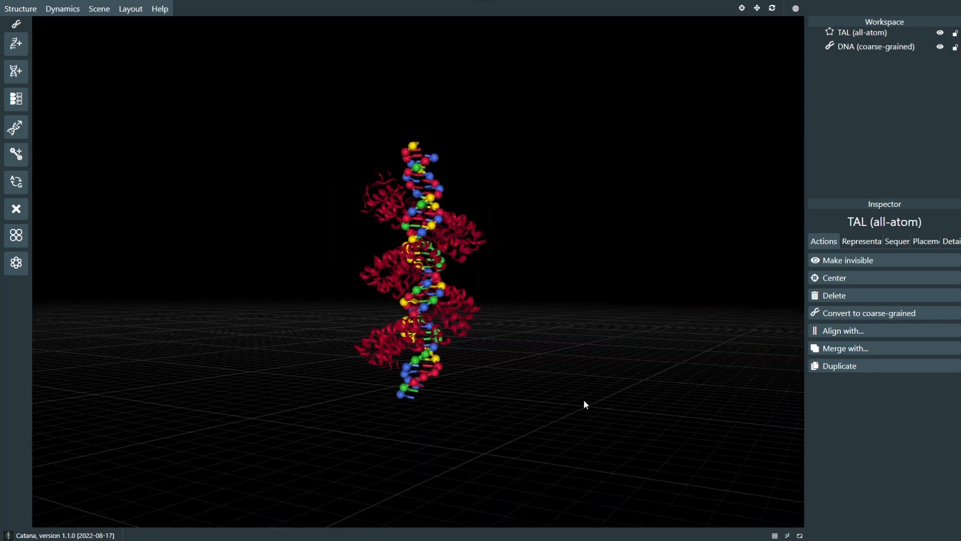
pyautogui.moveTo(584, 399)
pyautogui.mouseDown()
pyautogui.moveTo(603, 410)
pyautogui.moveTo(590, 401)
pyautogui.mouseUp()
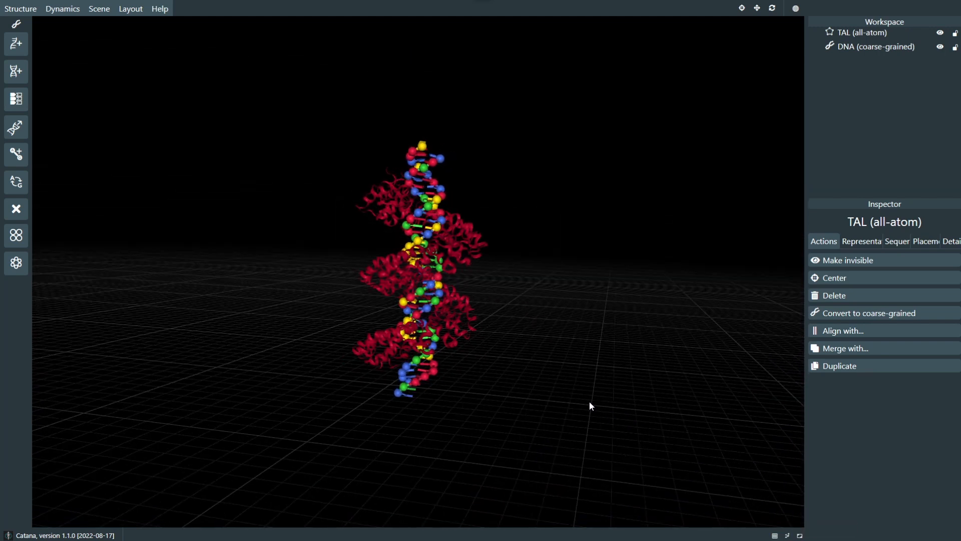
pyautogui.click(774, 535)
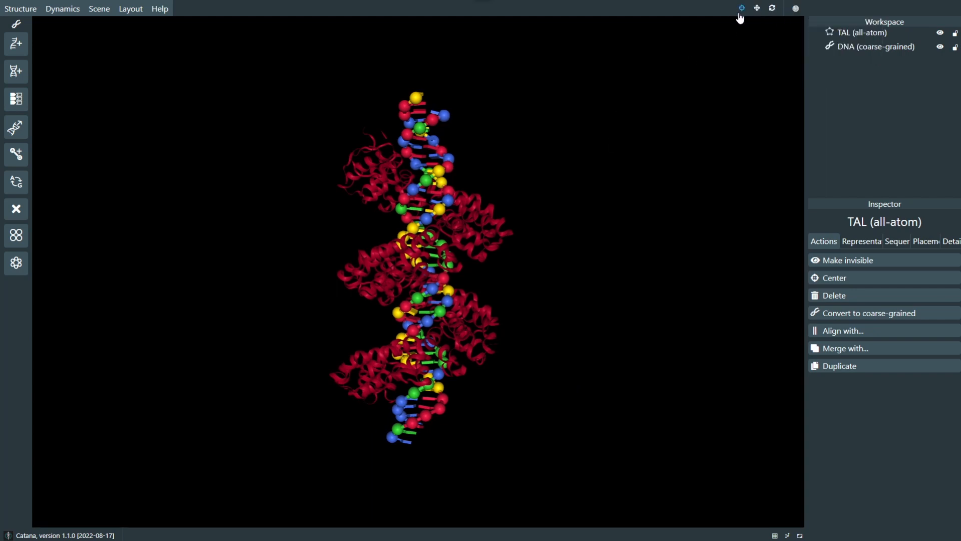
# Step: Display the translation and rotation gizmos on the TAL protein and turn the transform tool off again
pyautogui.click(757, 9)
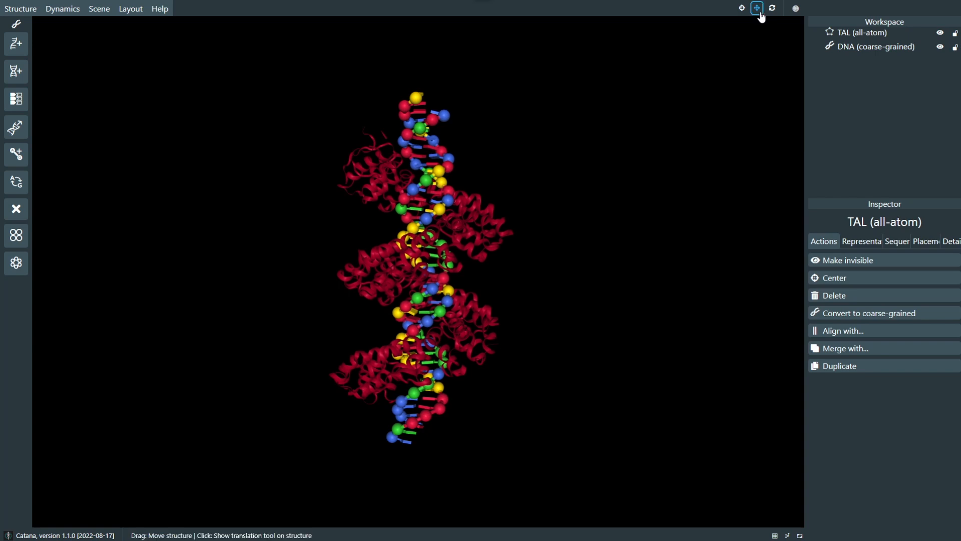
pyautogui.click(465, 199)
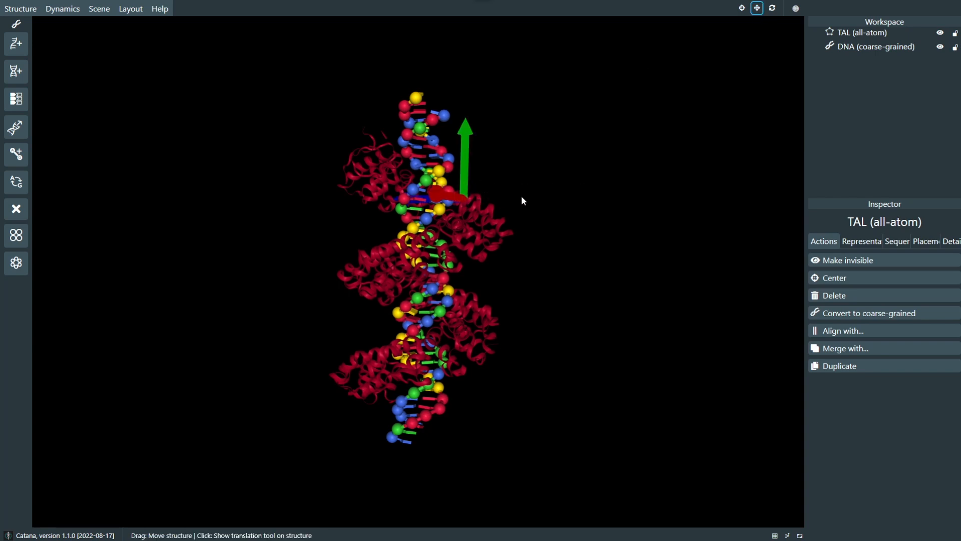
pyautogui.click(771, 9)
pyautogui.click(480, 203)
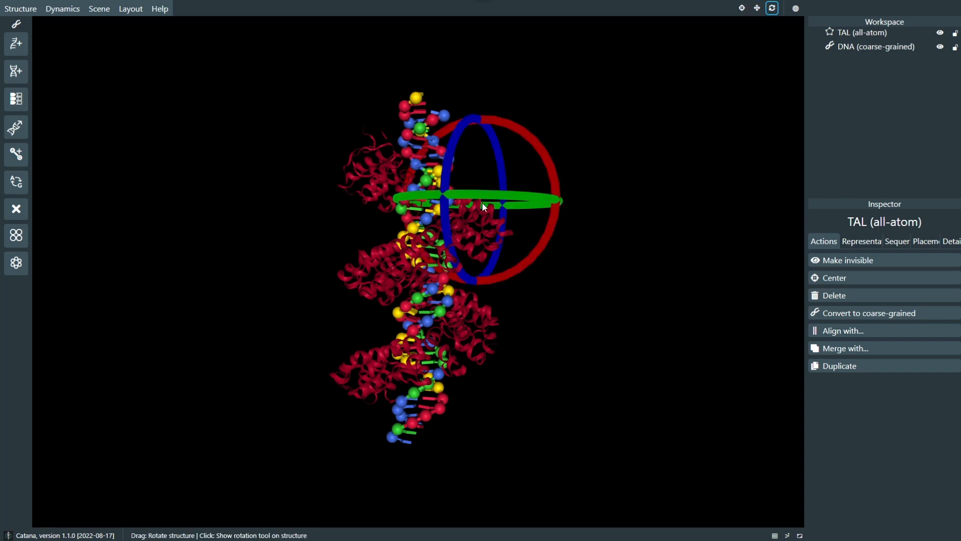
pyautogui.click(772, 8)
pyautogui.click(796, 9)
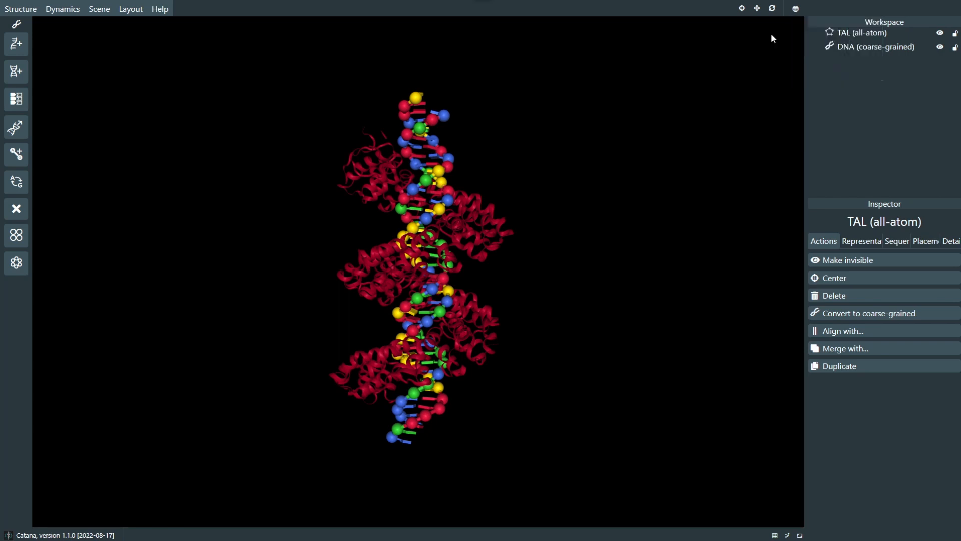
# Step: Hide both the DNA (coarse-grained) and TAL (all-atom) structures in the scene
pyautogui.moveTo(642, 148); pyautogui.dragTo(569, 258)
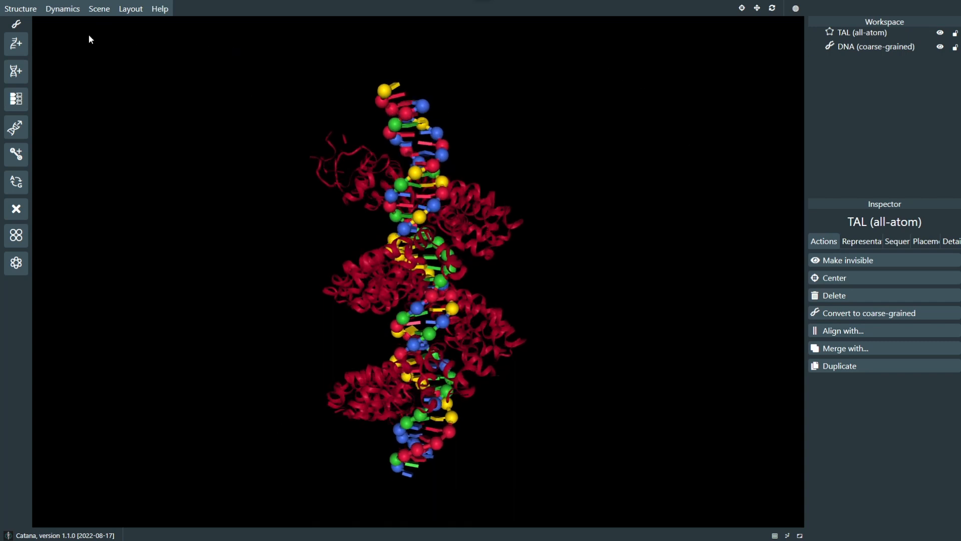
pyautogui.click(35, 10)
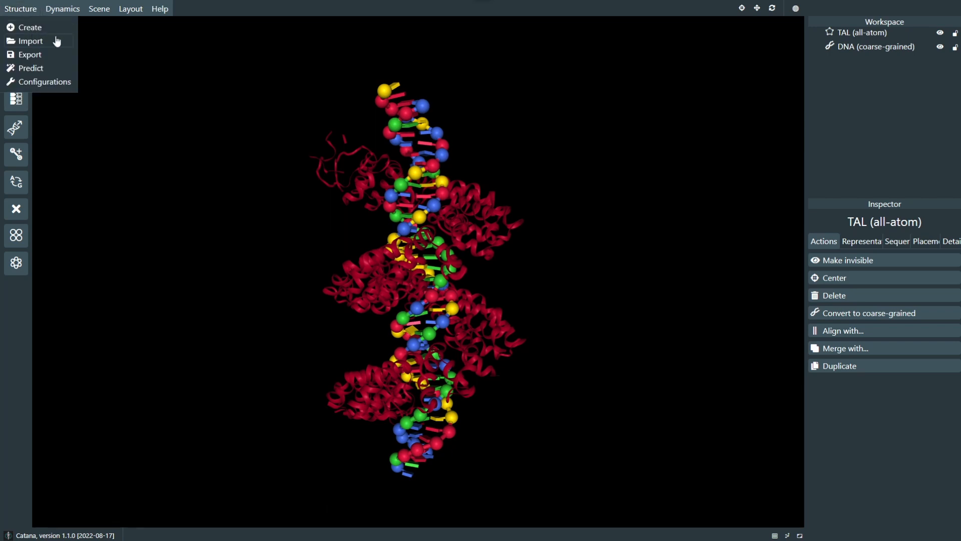
pyautogui.click(941, 48)
pyautogui.click(941, 34)
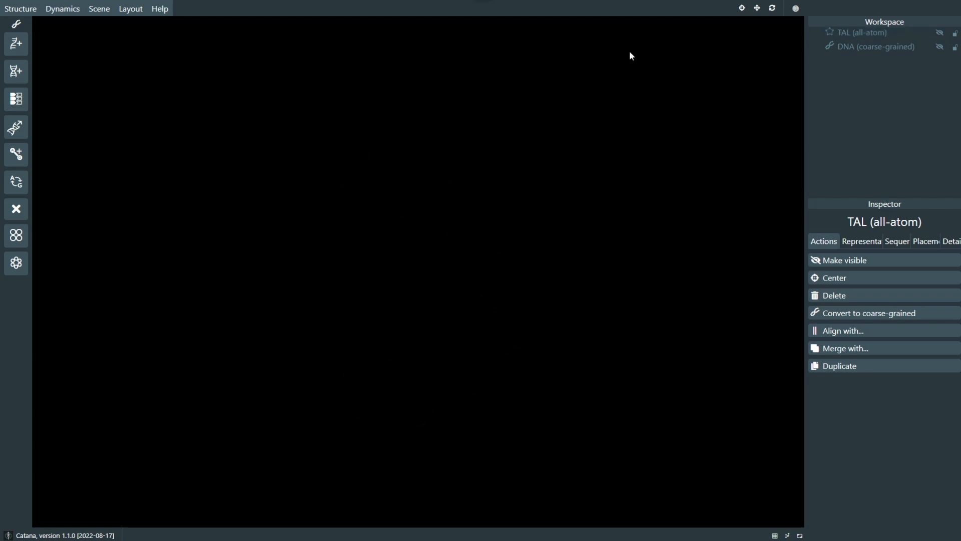
# Step: Import the structure with PDB ID 1BNA from the RCSB database
pyautogui.moveTo(20, 8)
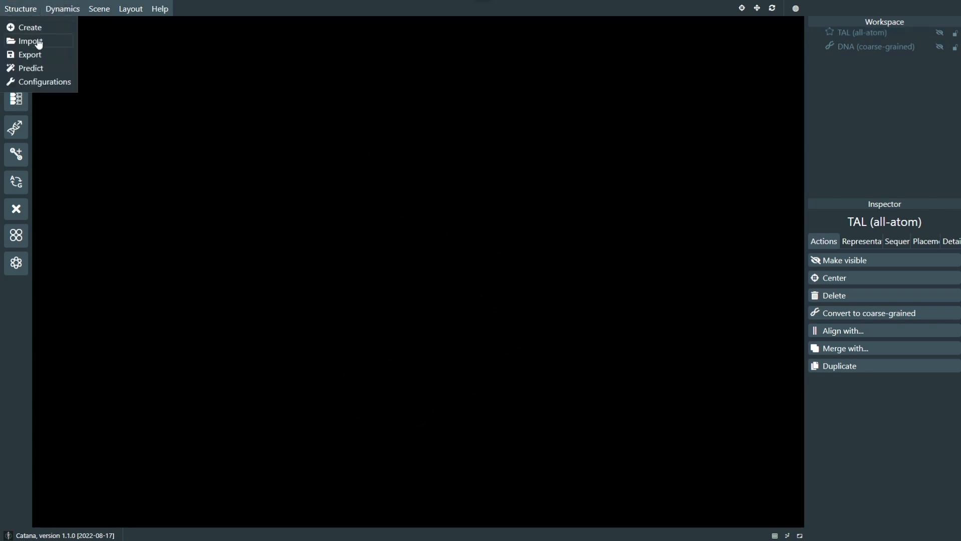
pyautogui.click(38, 41)
pyautogui.click(436, 221)
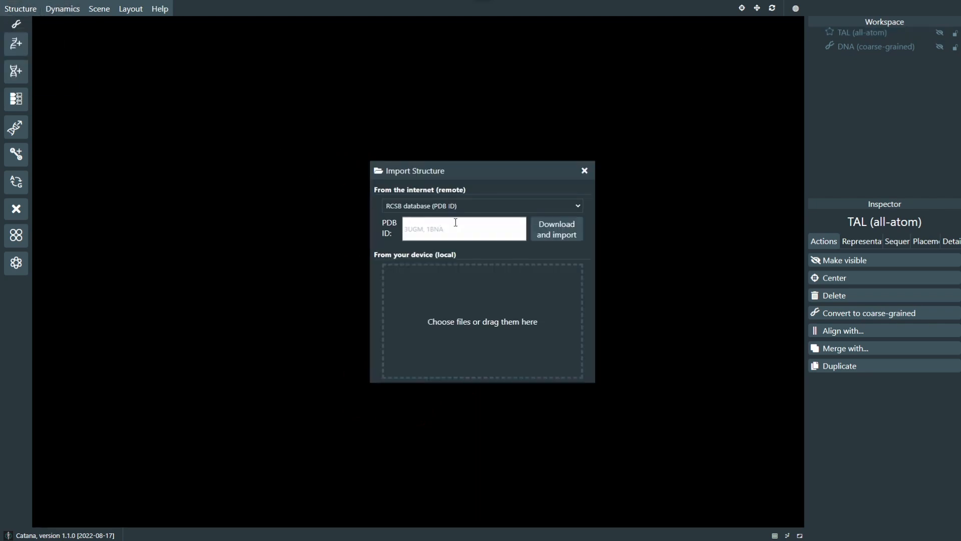
pyautogui.write('1BNA')
pyautogui.click(551, 229)
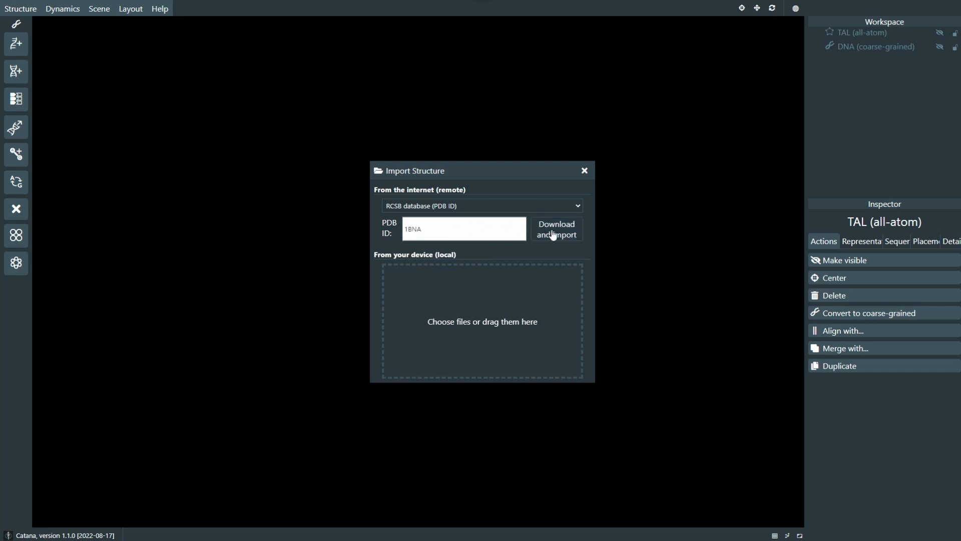
pyautogui.moveTo(484, 150); pyautogui.dragTo(746, 96)
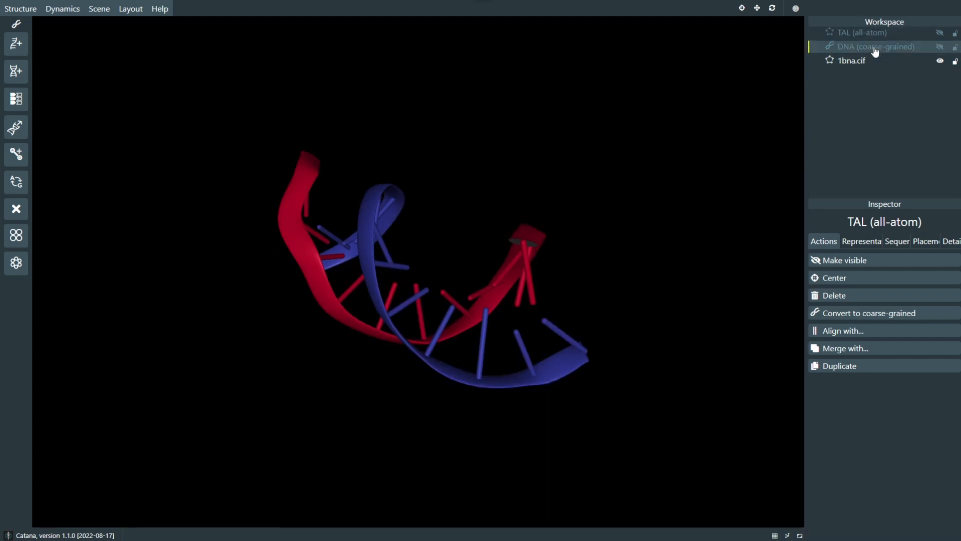
# Step: Select the 1bna.cif structure for inspection and view its representations and sequence
pyautogui.click(870, 62)
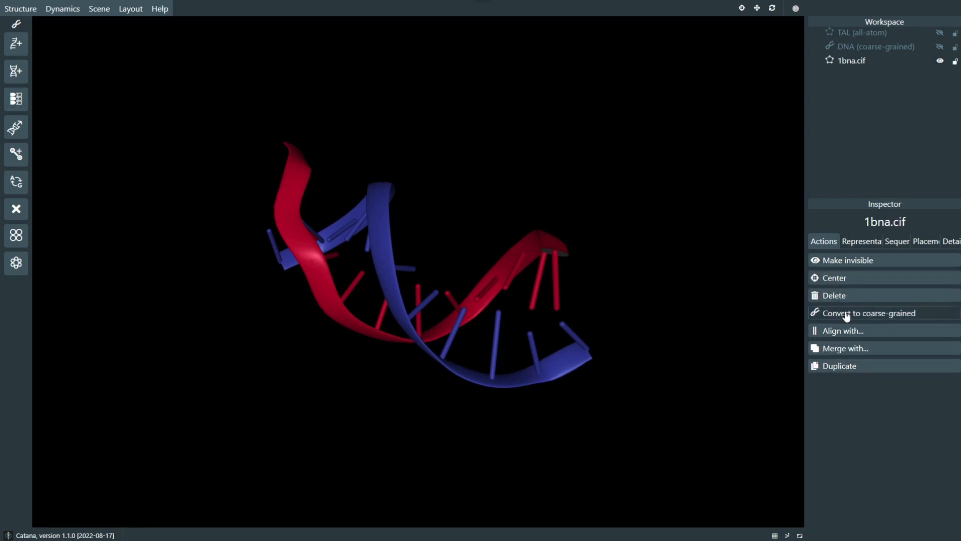
pyautogui.click(859, 243)
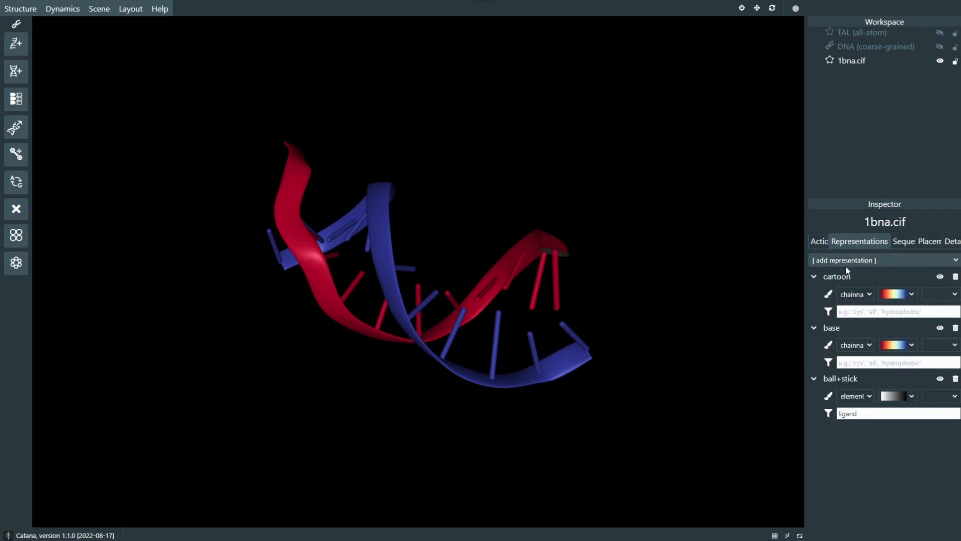
pyautogui.click(904, 242)
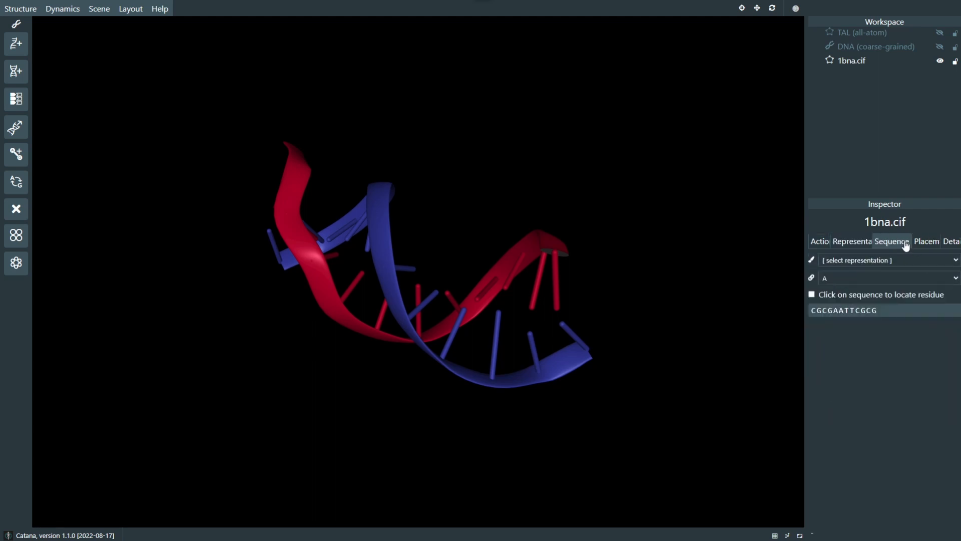
# Step: Set the X position of the 1bna.cif structure to 0.1 Å in its placement settings
pyautogui.click(926, 242)
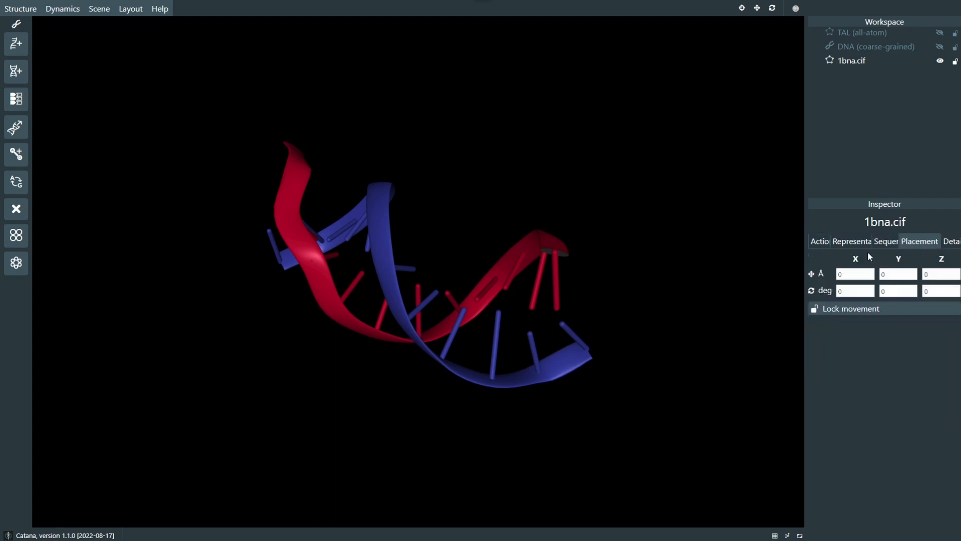
pyautogui.click(869, 272)
pyautogui.click(869, 273)
pyautogui.click(869, 272)
pyautogui.click(869, 272)
pyautogui.click(869, 272)
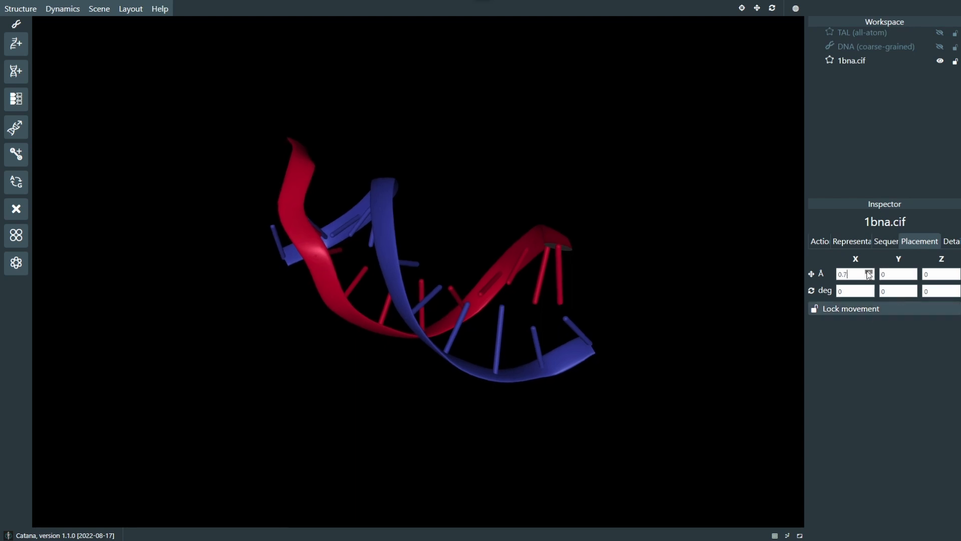
pyautogui.click(870, 272)
pyautogui.click(869, 273)
pyautogui.click(870, 276)
pyautogui.click(870, 277)
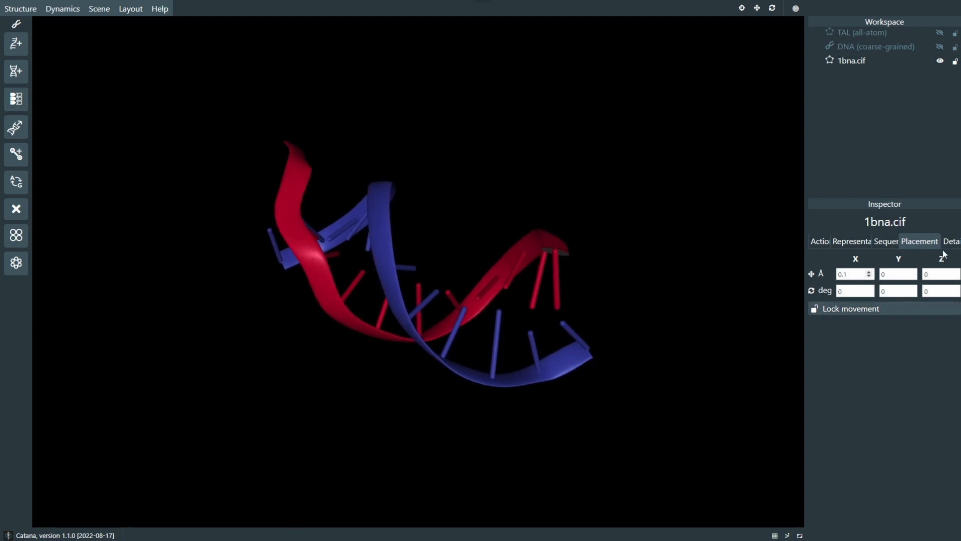
# Step: View the component details of 1bna.cif and its available assemblies, keeping BU1 as the active assembly
pyautogui.click(945, 242)
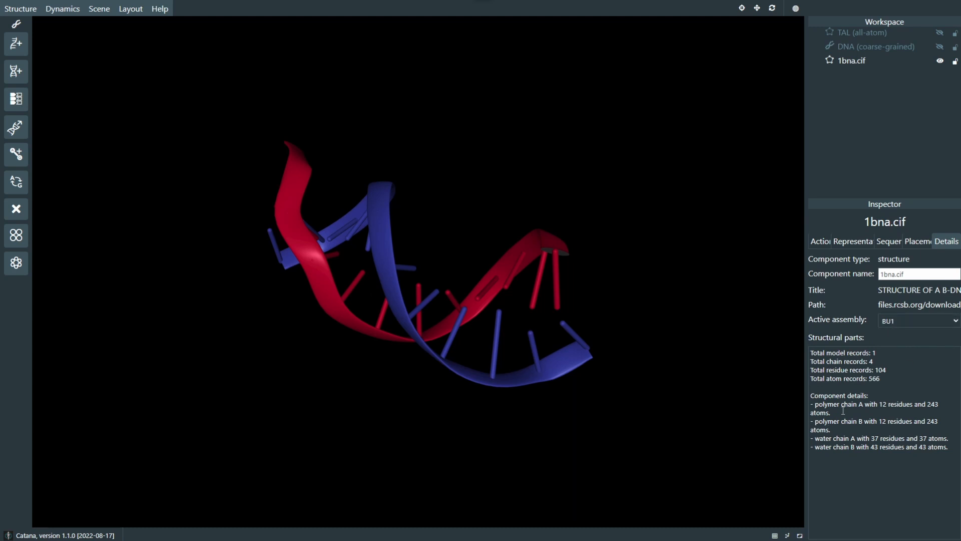
pyautogui.click(901, 320)
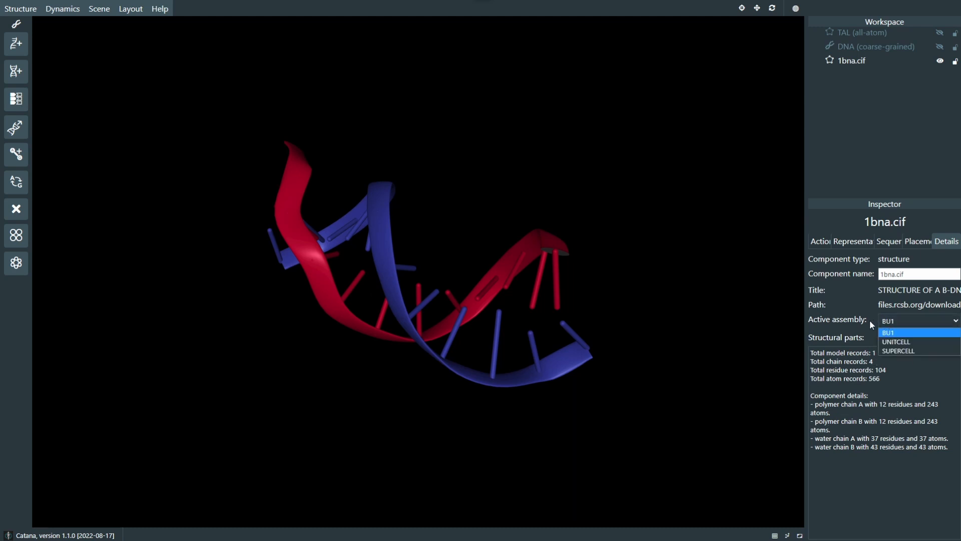
pyautogui.click(896, 332)
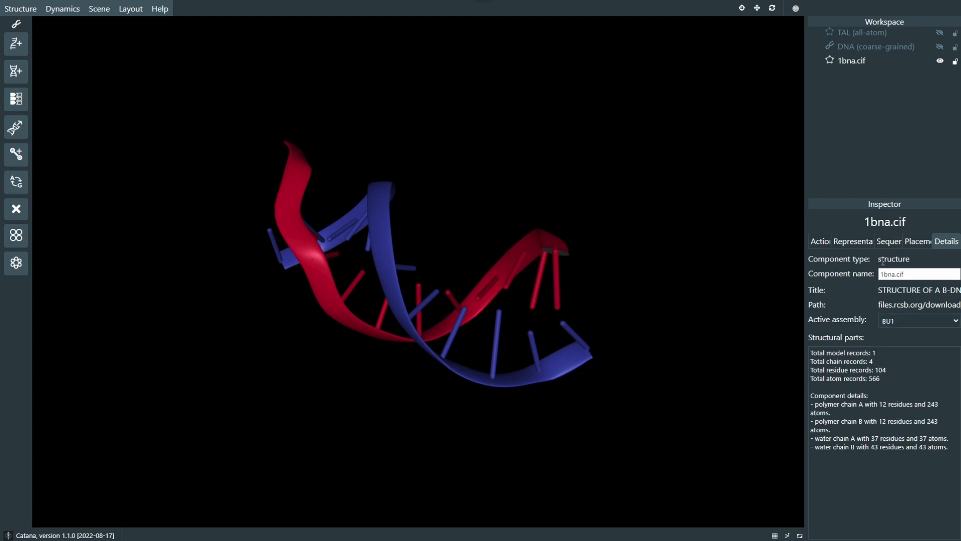
# Step: Bring up the representations of 1bna.cif and examine how the double helix is displayed from different sides
pyautogui.click(857, 245)
pyautogui.click(819, 242)
pyautogui.click(847, 243)
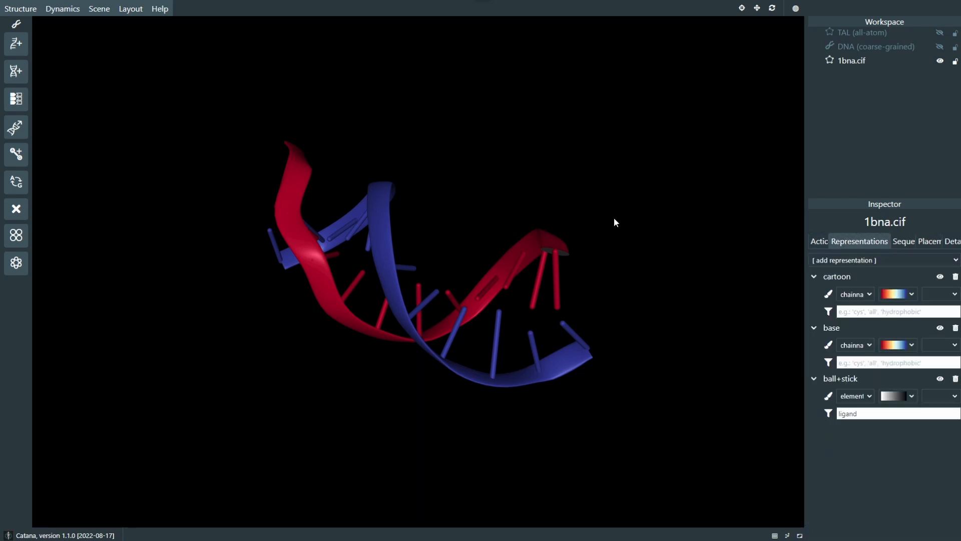
pyautogui.moveTo(576, 218)
pyautogui.mouseDown()
pyautogui.moveTo(601, 218)
pyautogui.moveTo(596, 210)
pyautogui.moveTo(580, 209)
pyautogui.moveTo(574, 228)
pyautogui.moveTo(609, 224)
pyautogui.moveTo(588, 218)
pyautogui.mouseUp()
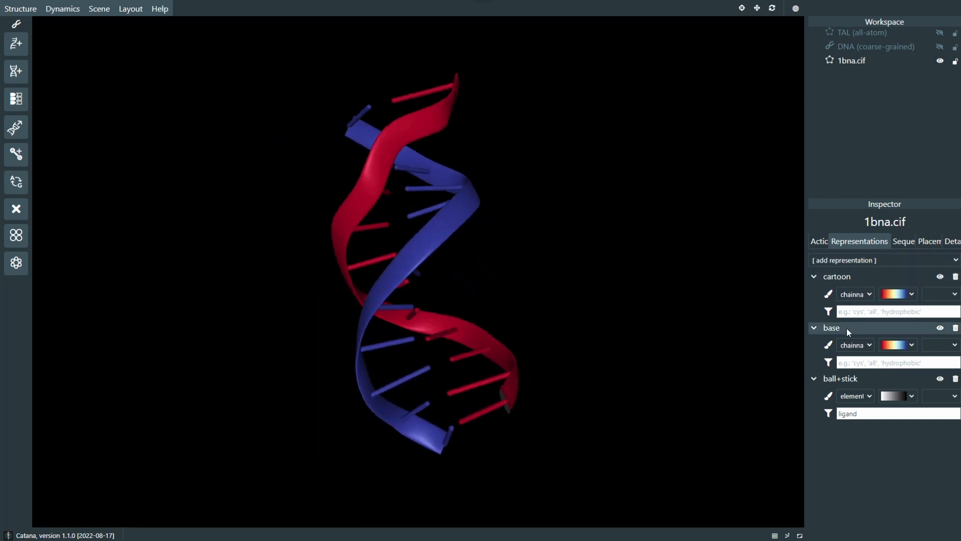
pyautogui.moveTo(586, 270); pyautogui.dragTo(611, 271)
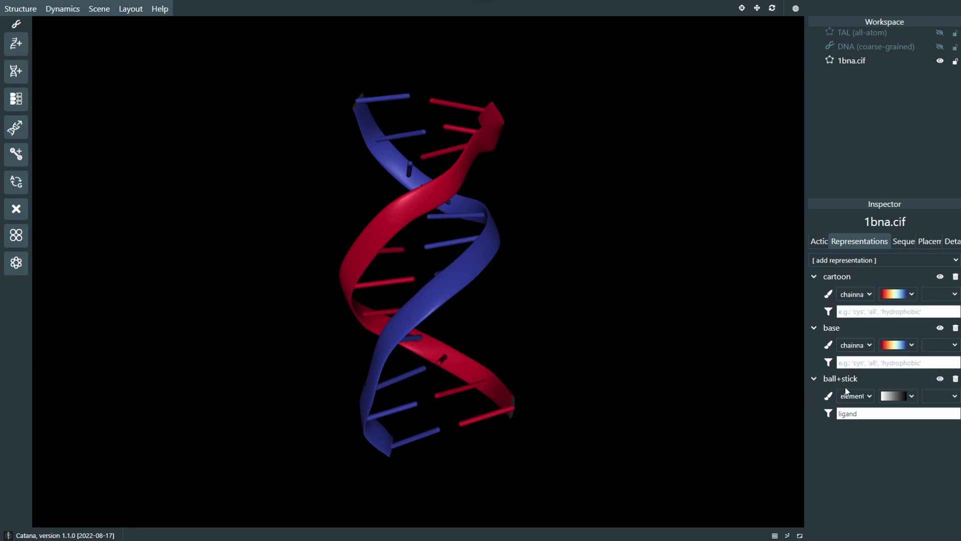
# Step: Delete the ball+stick representation from 1bna.cif
pyautogui.moveTo(584, 337); pyautogui.dragTo(788, 402)
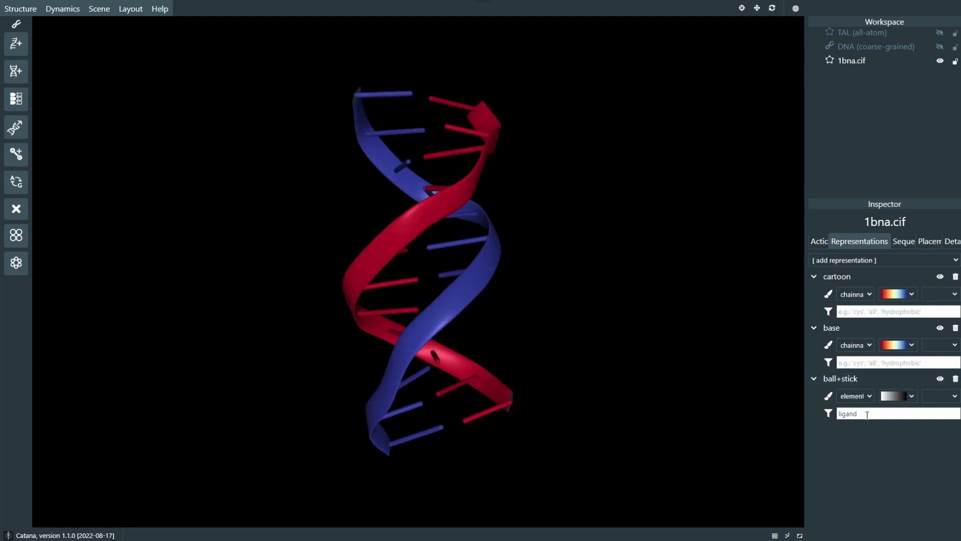
pyautogui.moveTo(867, 415); pyautogui.dragTo(844, 415)
pyautogui.click(628, 351)
pyautogui.click(954, 379)
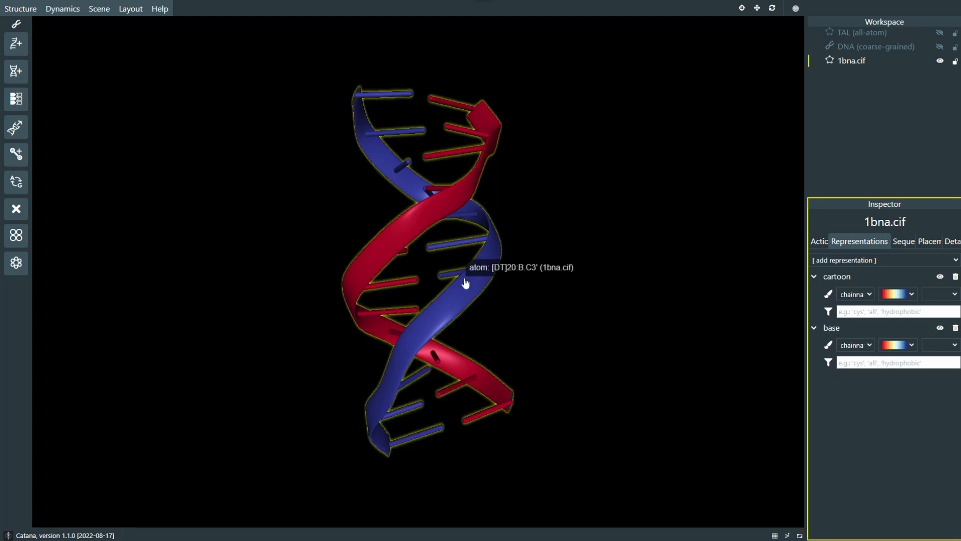
# Step: Toggle the visibility of the base and cartoon representations off and back on
pyautogui.click(939, 329)
pyautogui.click(939, 329)
pyautogui.click(939, 328)
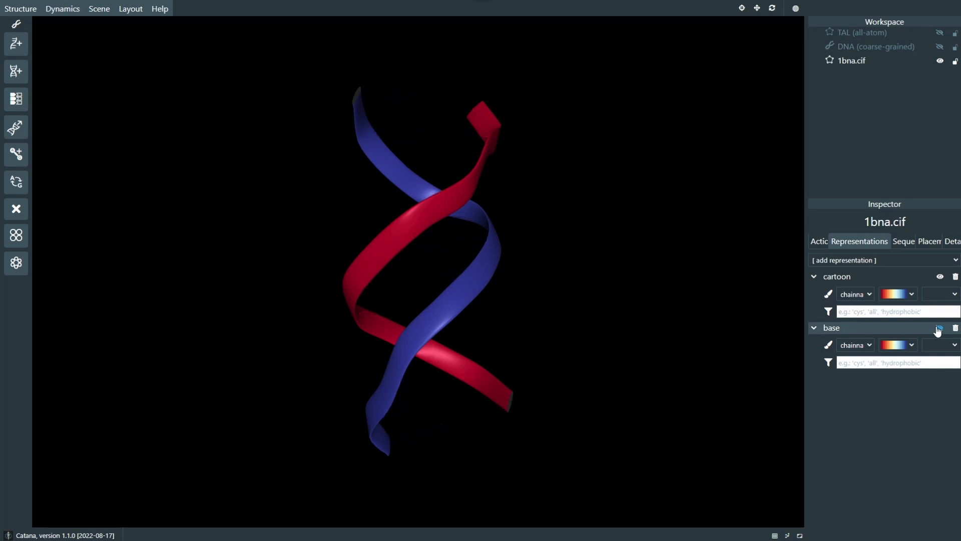
pyautogui.click(939, 329)
pyautogui.moveTo(559, 282); pyautogui.dragTo(563, 282)
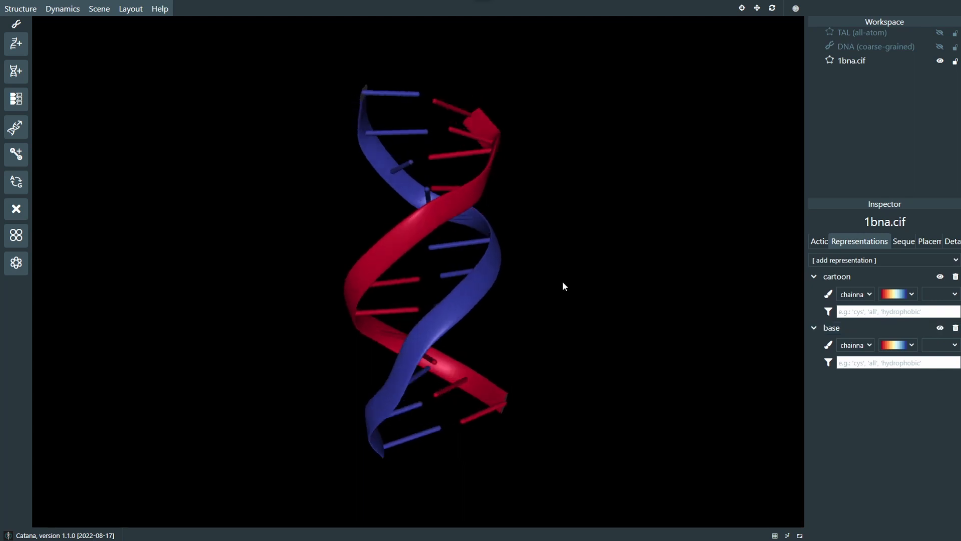
pyautogui.click(940, 278)
pyautogui.click(940, 278)
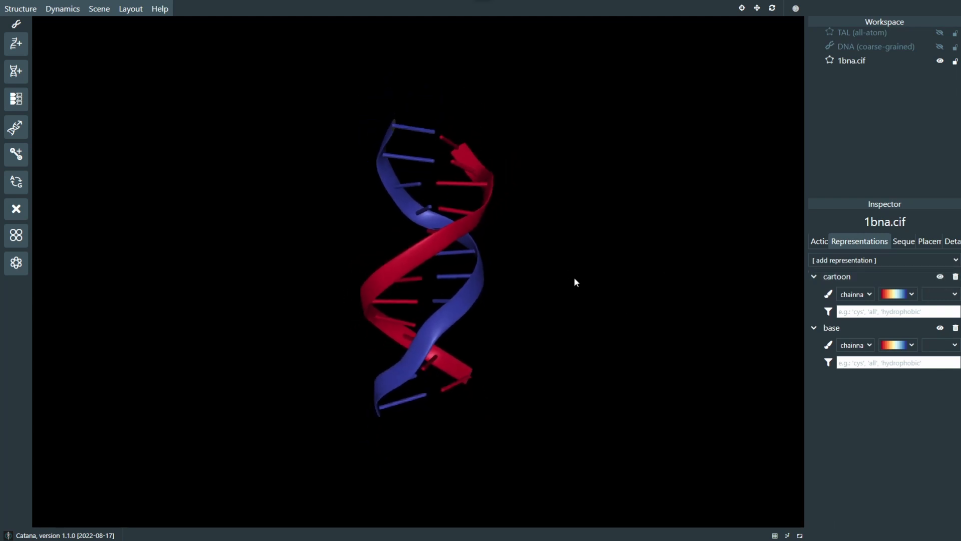
# Step: Filter the base representation to DG residues, and clear the filter again
pyautogui.click(858, 362)
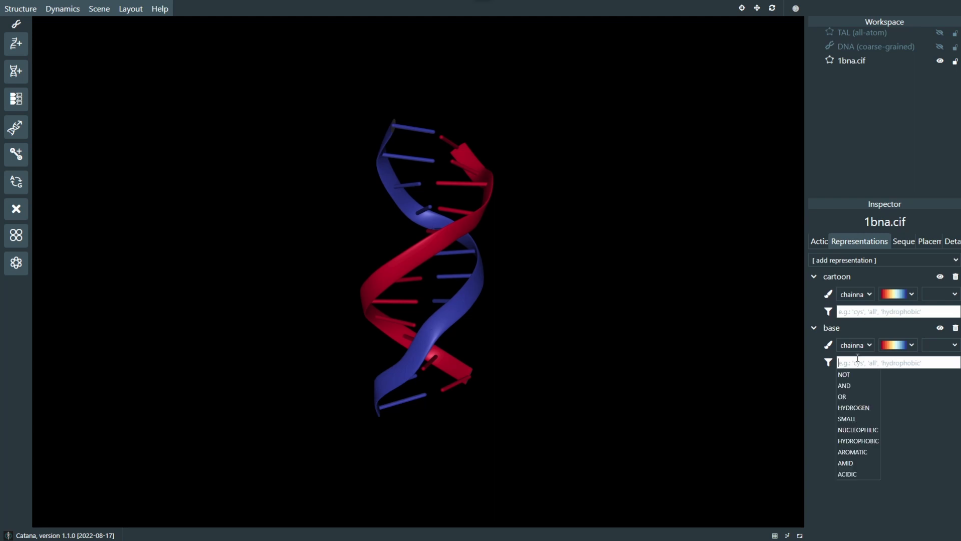
pyautogui.write('DG')
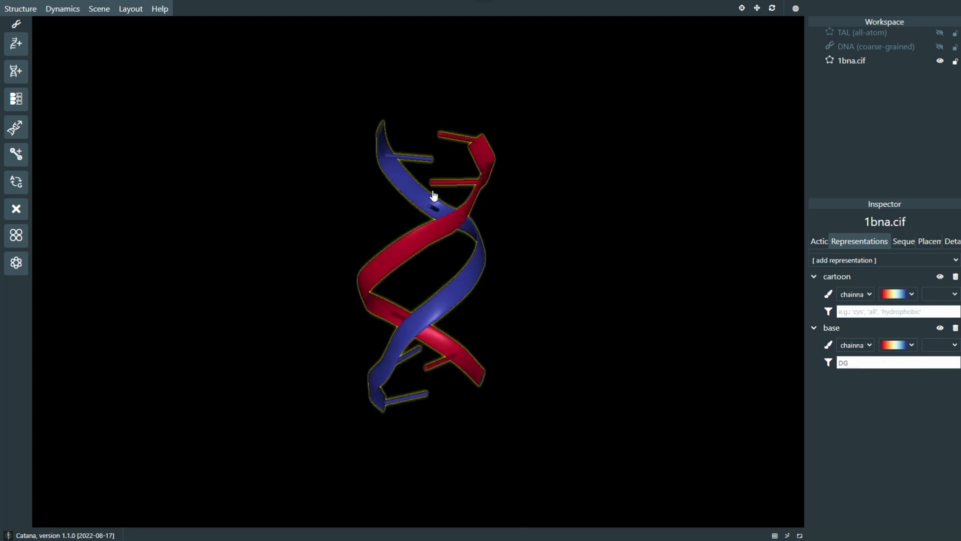
pyautogui.doubleClick(851, 363)
pyautogui.press('BackSpace')
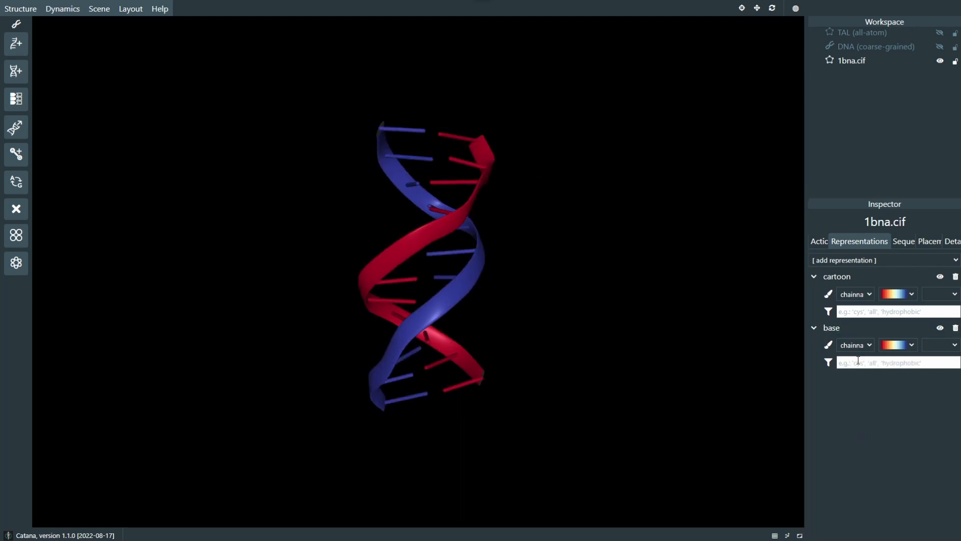
# Step: Add a colour override for the DG residues to the base representation
pyautogui.click(938, 349)
pyautogui.click(859, 366)
pyautogui.write('DG')
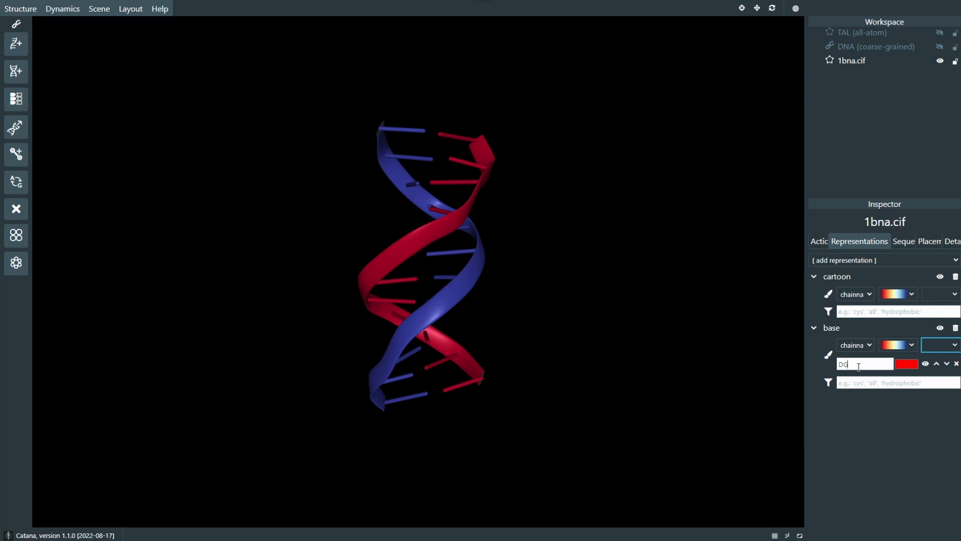
pyautogui.press('Return')
# Step: Change the DG override of the base representation to a light yellow, and switch that override off
pyautogui.click(901, 366)
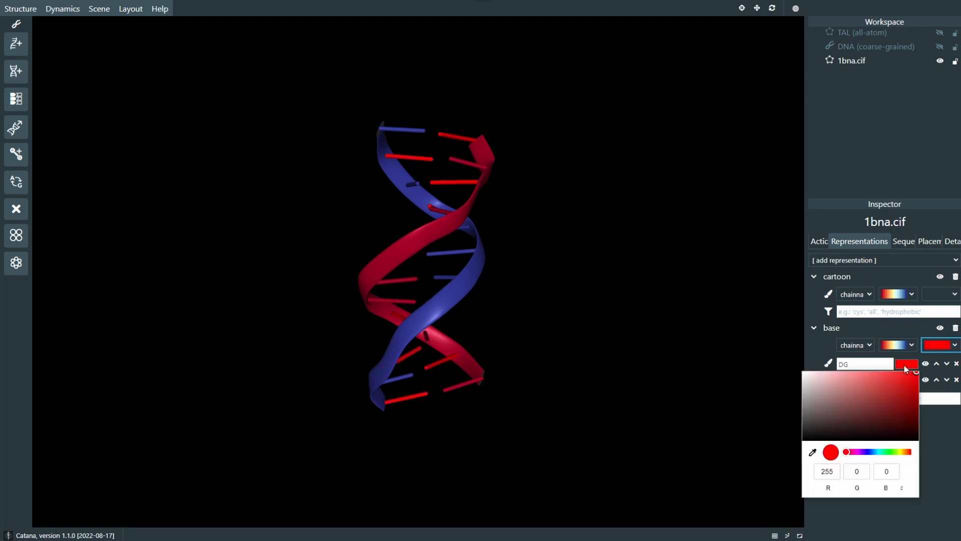
pyautogui.click(901, 452)
pyautogui.click(879, 386)
pyautogui.moveTo(877, 384); pyautogui.dragTo(875, 371)
pyautogui.click(658, 259)
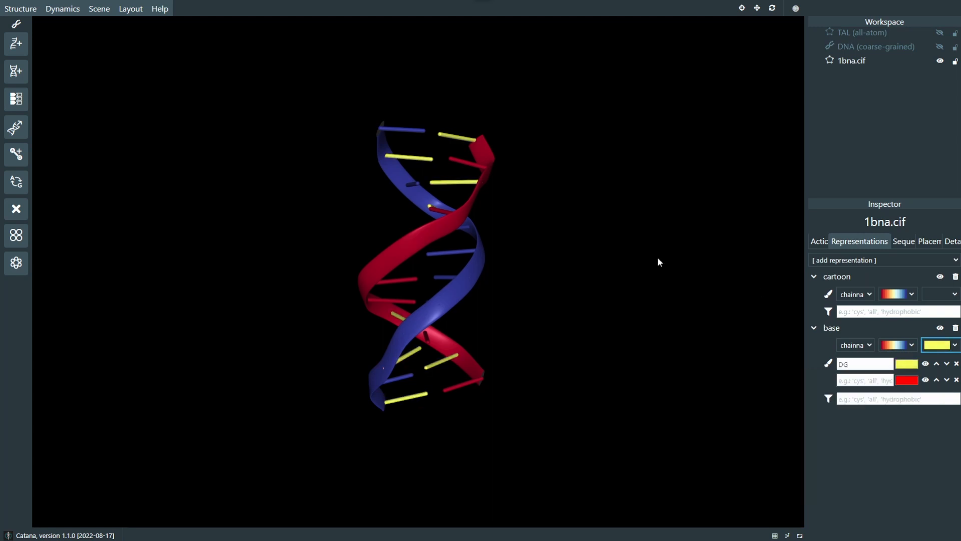
pyautogui.moveTo(573, 247); pyautogui.dragTo(662, 313)
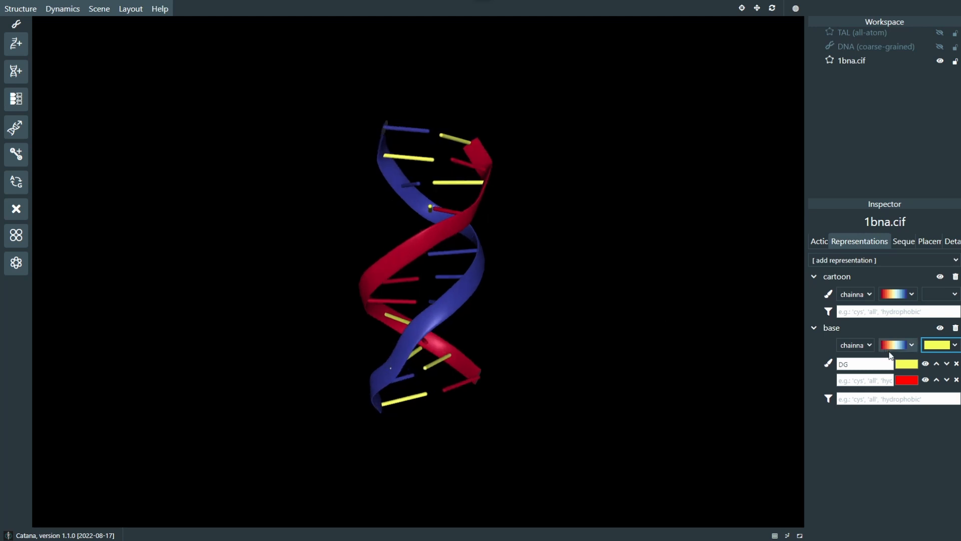
pyautogui.click(925, 364)
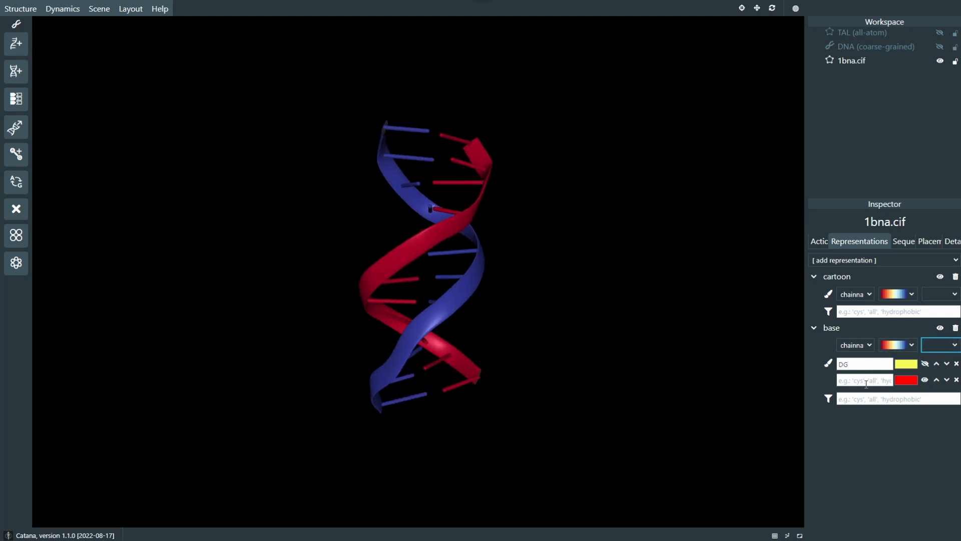
# Step: Try colouring the cartoon representation by resname, examine the strands, and return its colour scheme to chainname
pyautogui.click(898, 294)
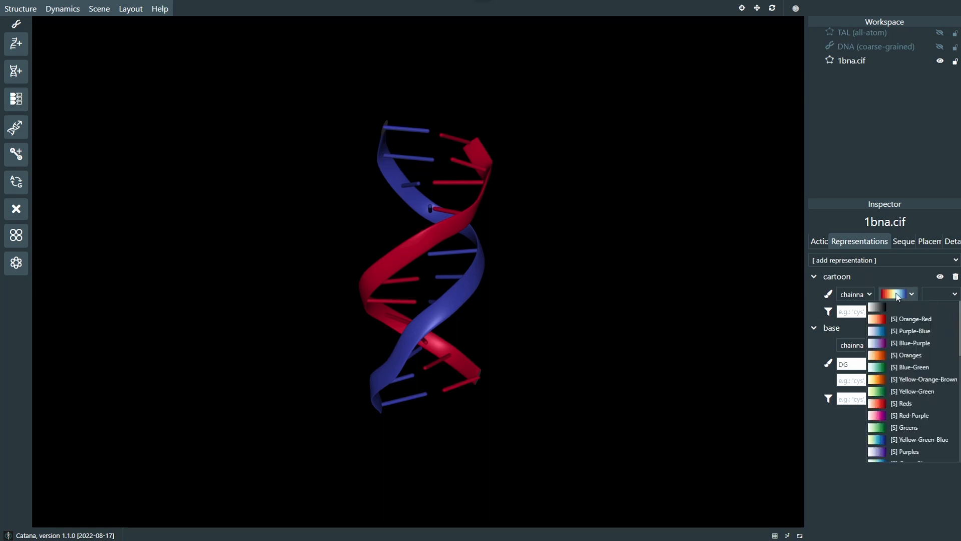
pyautogui.click(855, 294)
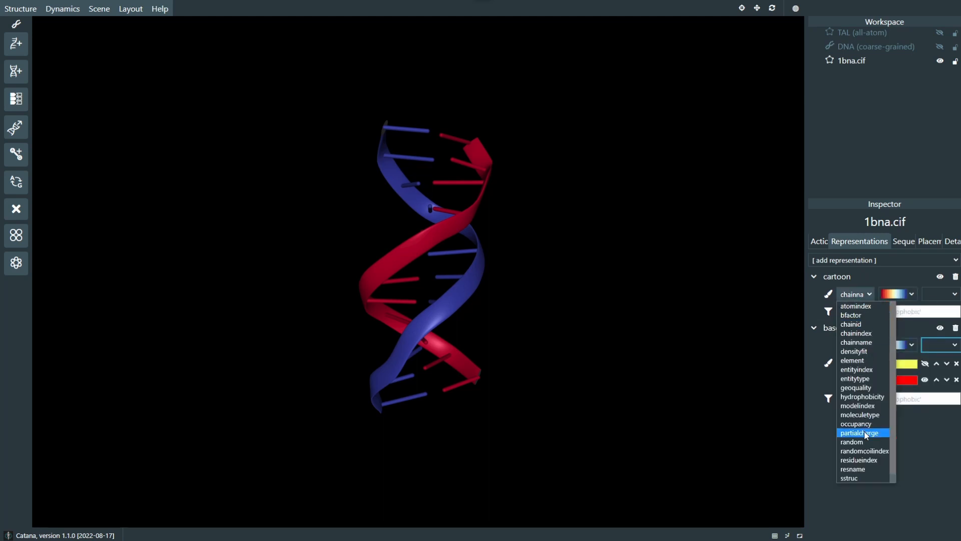
pyautogui.click(867, 469)
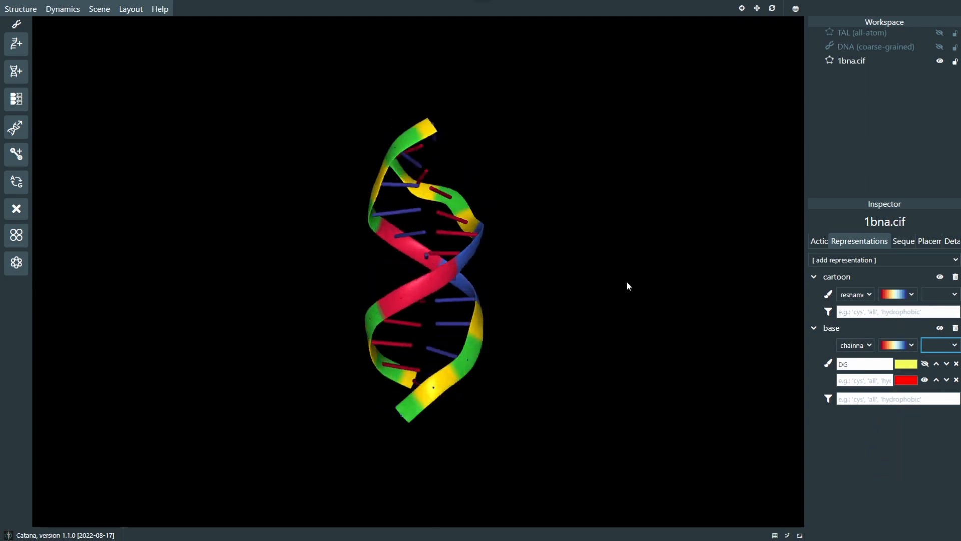
pyautogui.moveTo(645, 286); pyautogui.dragTo(617, 283)
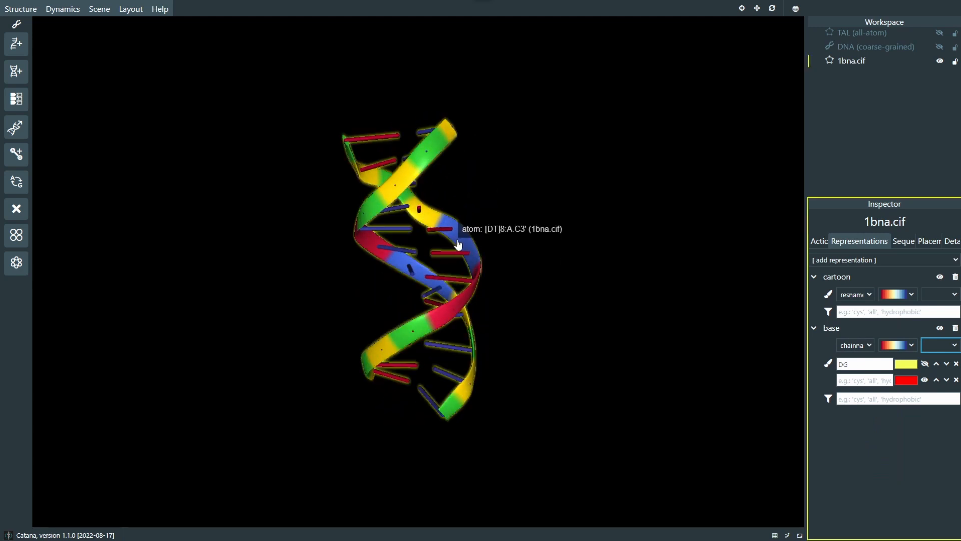
pyautogui.moveTo(494, 244); pyautogui.dragTo(450, 242)
pyautogui.moveTo(557, 228); pyautogui.dragTo(556, 233)
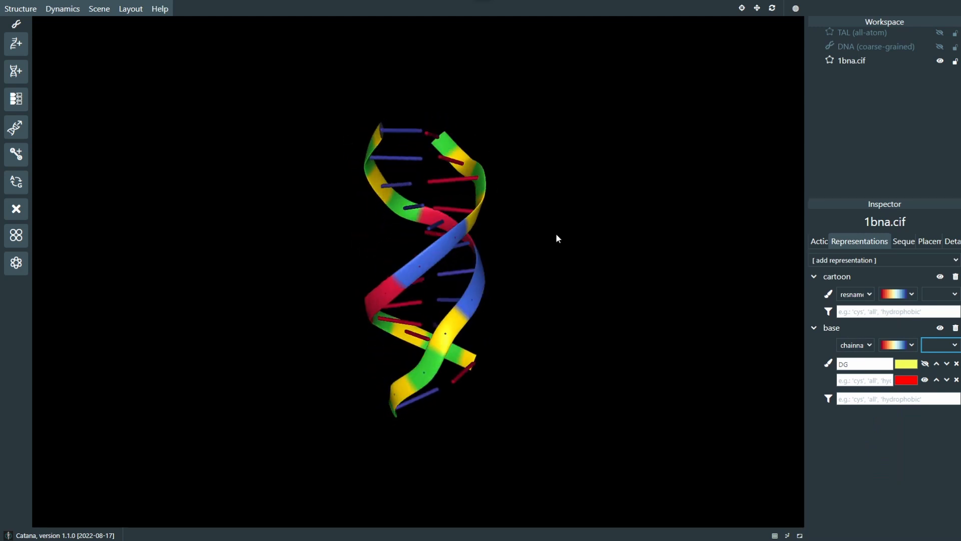
pyautogui.click(874, 296)
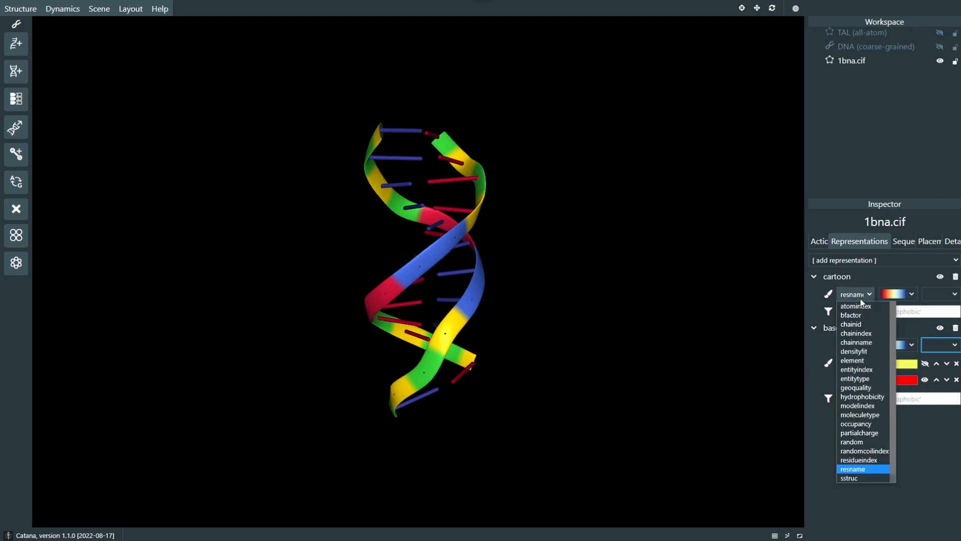
pyautogui.click(861, 341)
# Step: Add a colour override for residues 5-9 to the cartoon representation
pyautogui.scroll(4, 570, 296)
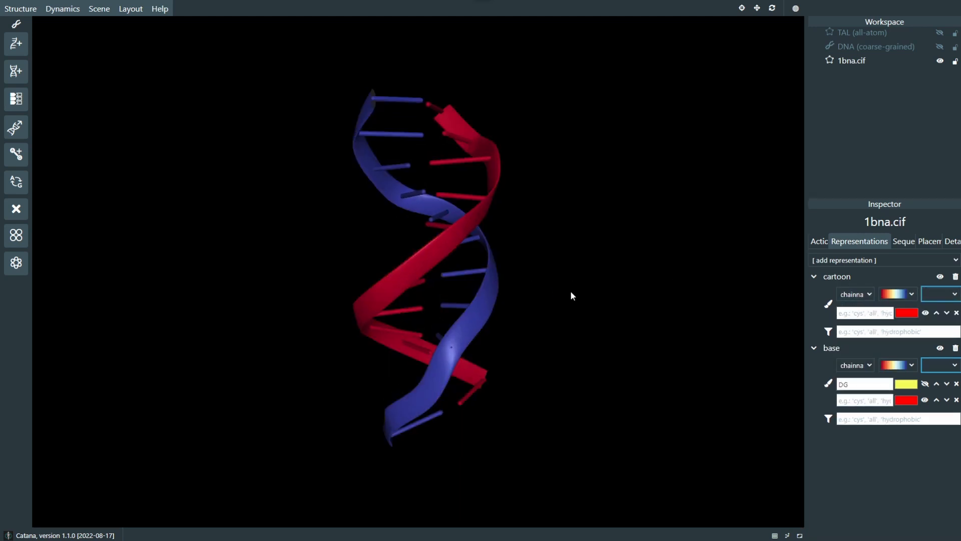
pyautogui.moveTo(673, 319); pyautogui.dragTo(591, 310)
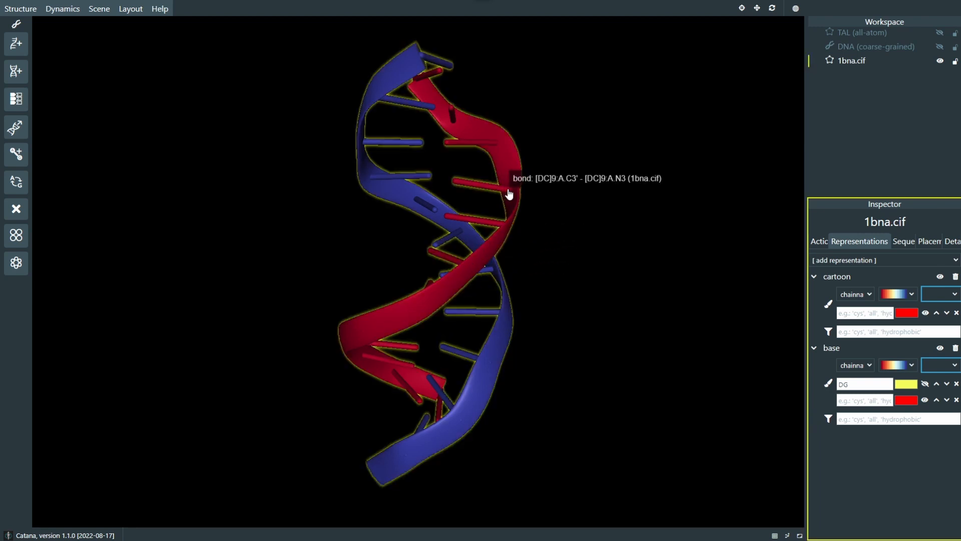
pyautogui.click(838, 313)
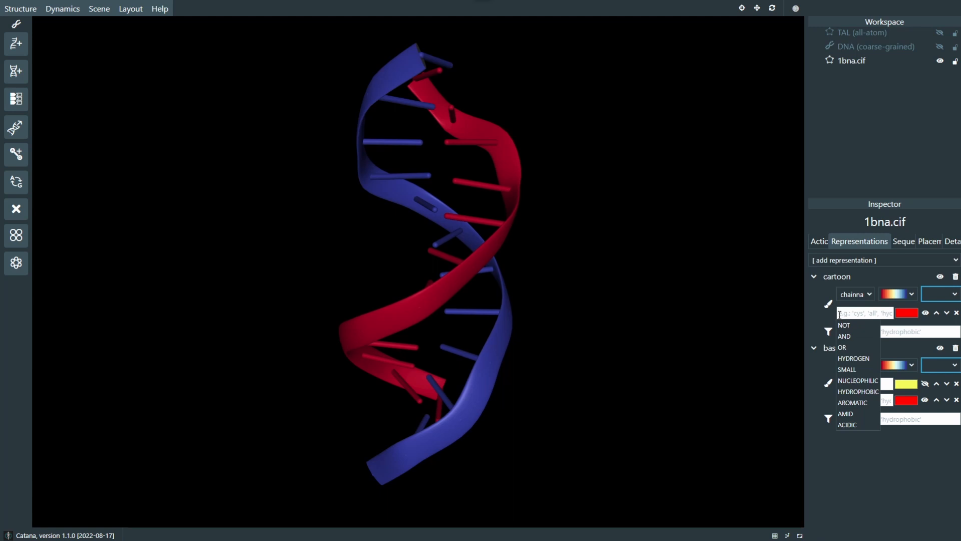
pyautogui.write('5-9')
pyautogui.press('Return')
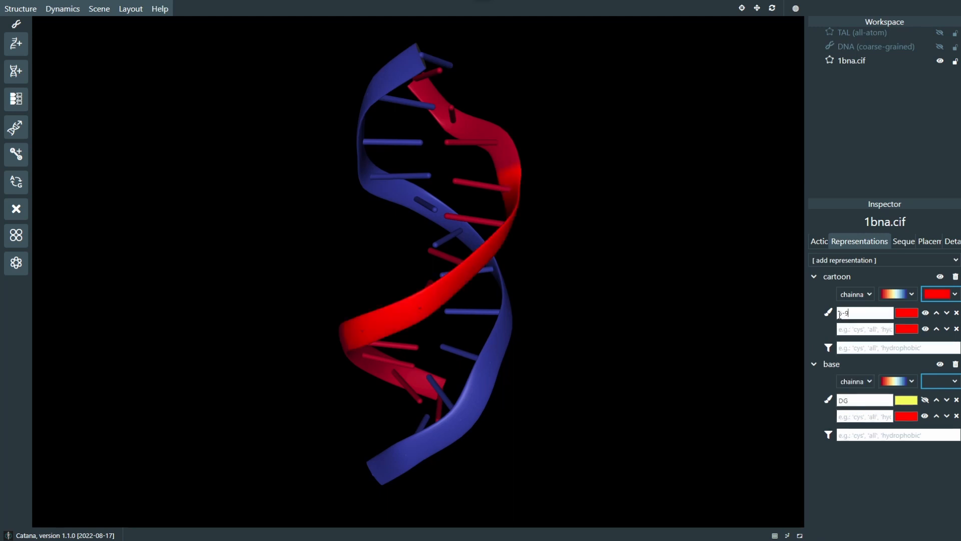
# Step: Change the colour of the cartoon's 5-9 override to yellow
pyautogui.click(904, 313)
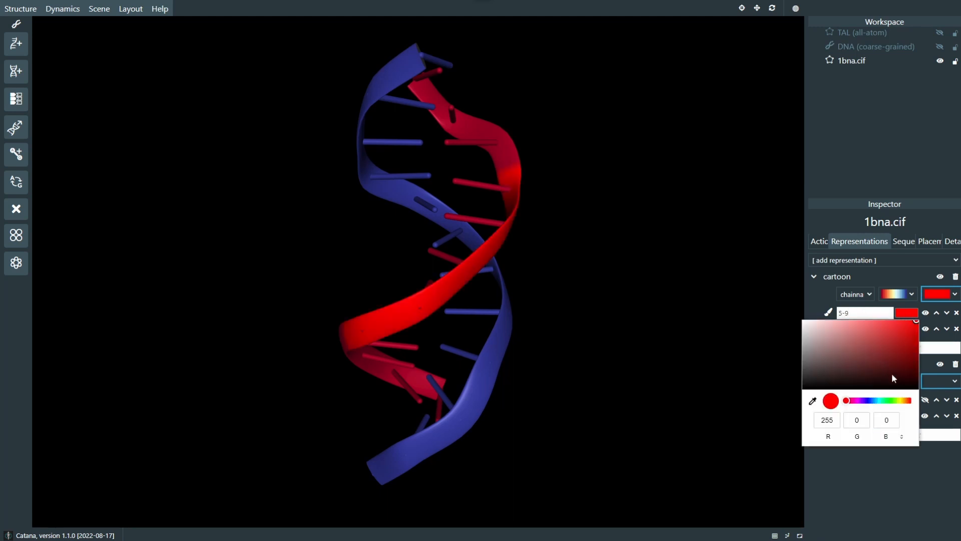
pyautogui.click(901, 403)
pyautogui.moveTo(892, 359); pyautogui.dragTo(891, 322)
pyautogui.moveTo(638, 260); pyautogui.dragTo(551, 273)
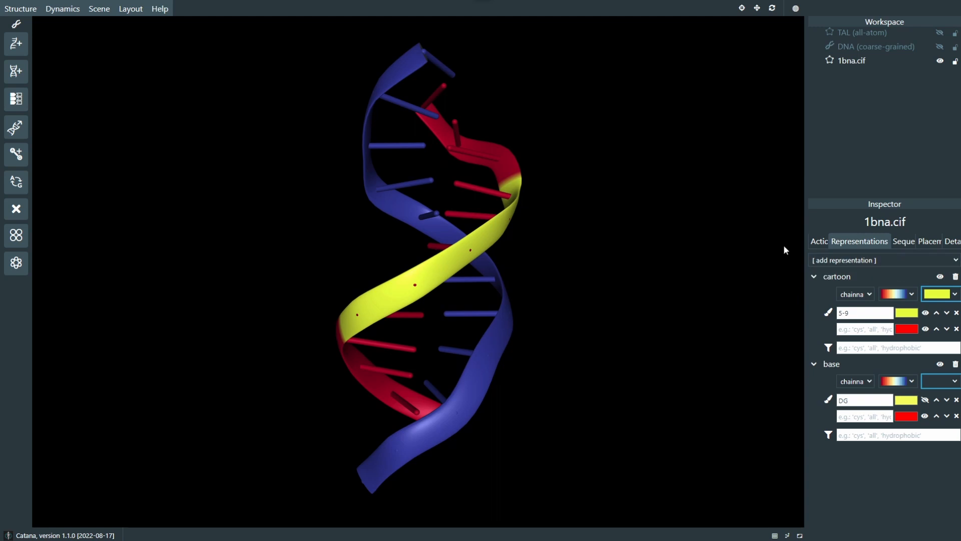
# Step: Delete the 1bna.cif structure from the workspace through its available actions
pyautogui.click(818, 242)
pyautogui.moveTo(651, 261); pyautogui.dragTo(616, 261)
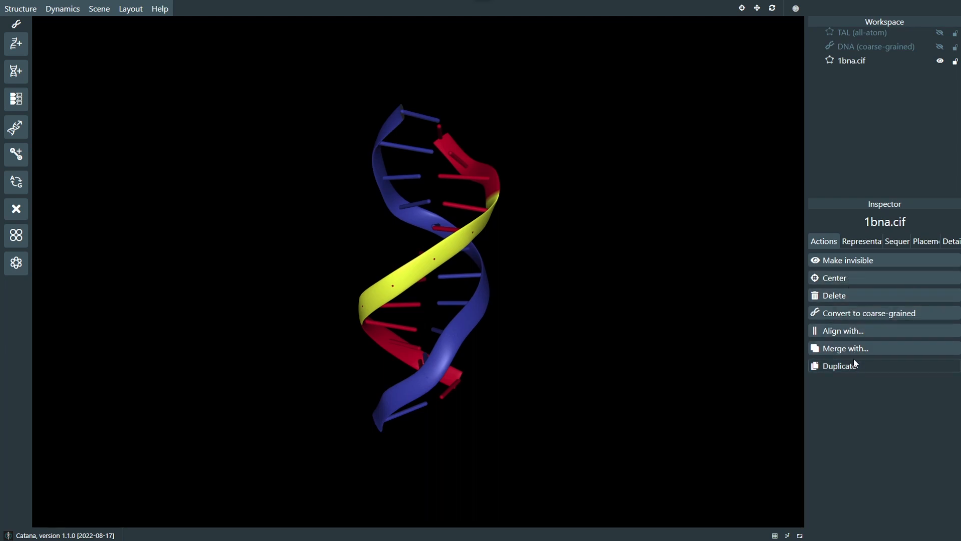
pyautogui.click(842, 297)
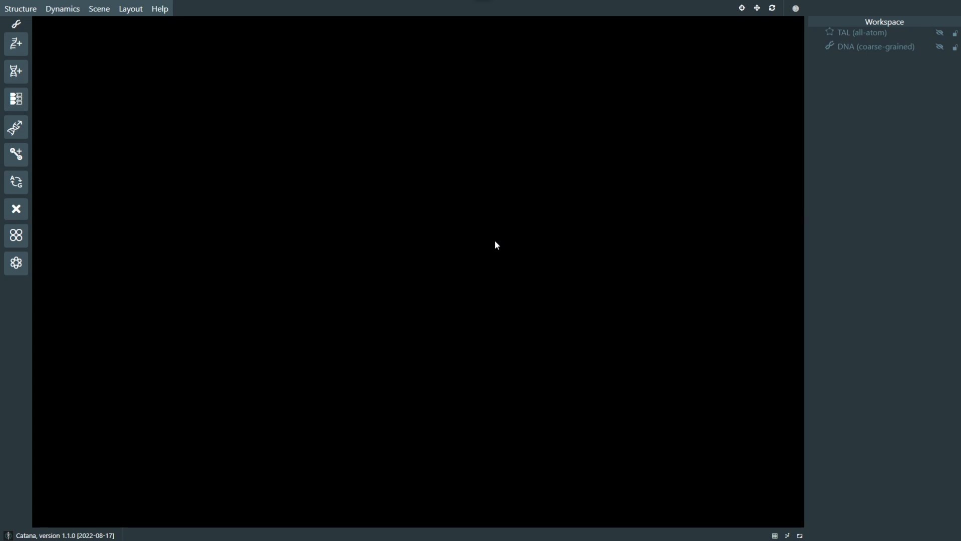
# Step: Make the DNA (coarse-grained) and TAL (all-atom) structures visible again in the scene
pyautogui.click(940, 47)
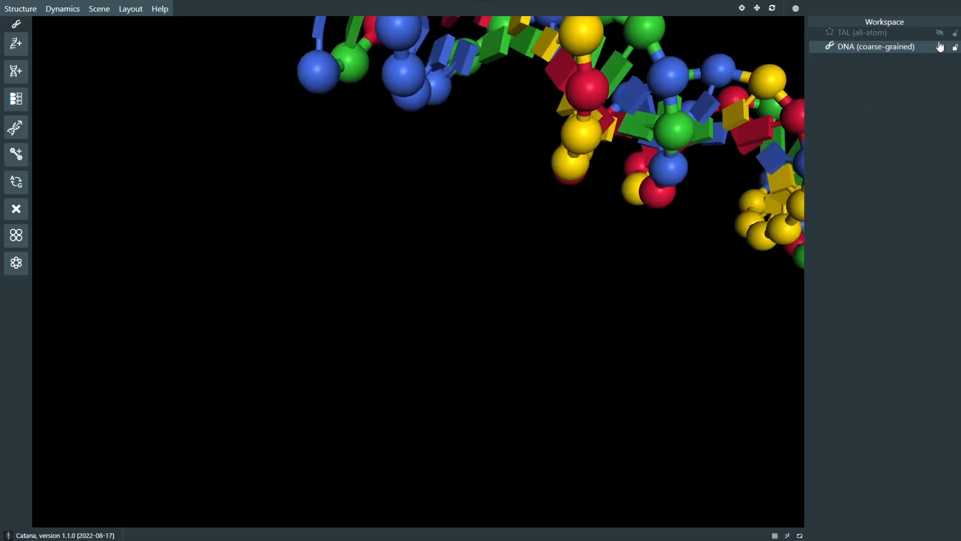
pyautogui.click(940, 33)
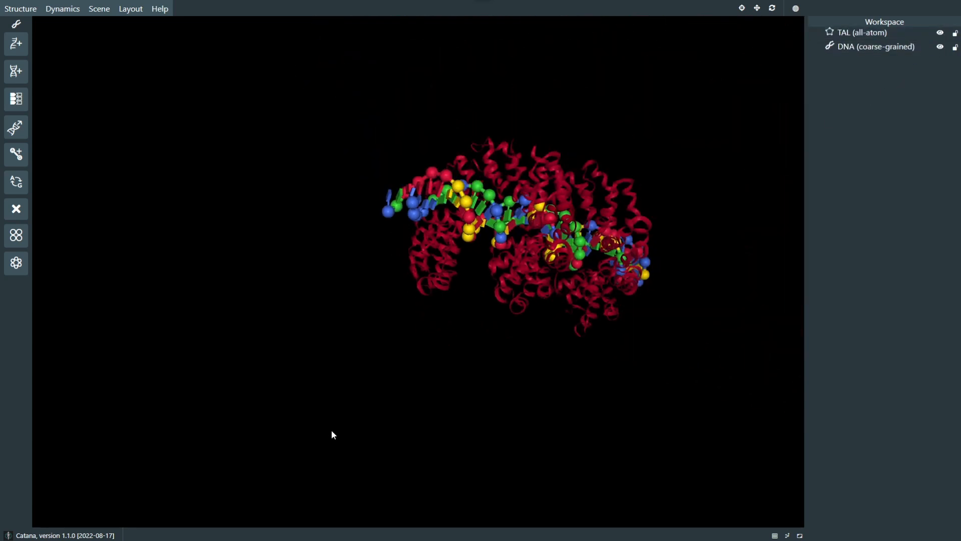
pyautogui.moveTo(605, 413); pyautogui.dragTo(534, 329, button='right')
pyautogui.scroll(3, 534, 328)
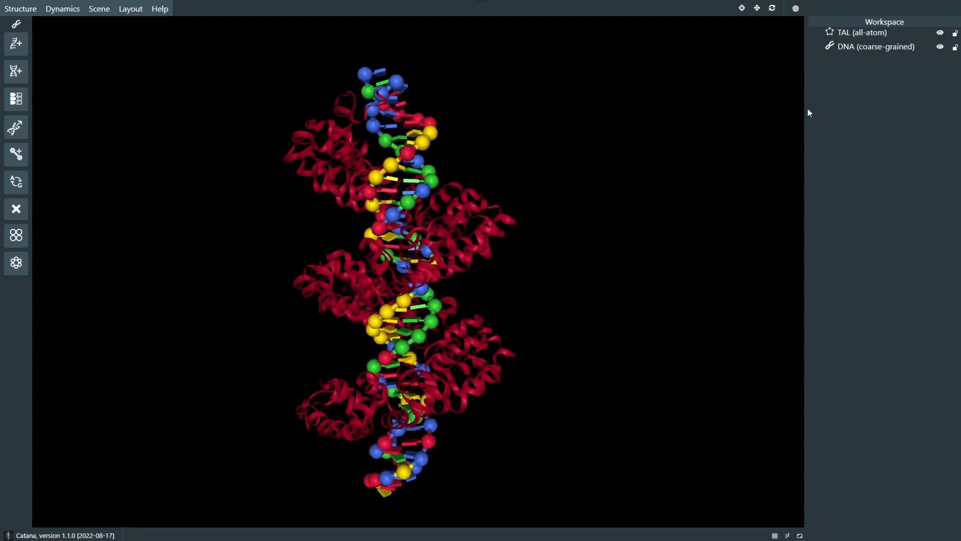
# Step: Select TAL (all-atom) for inspection and examine the complex in the viewport by zooming, rotating and shifting the view
pyautogui.click(850, 36)
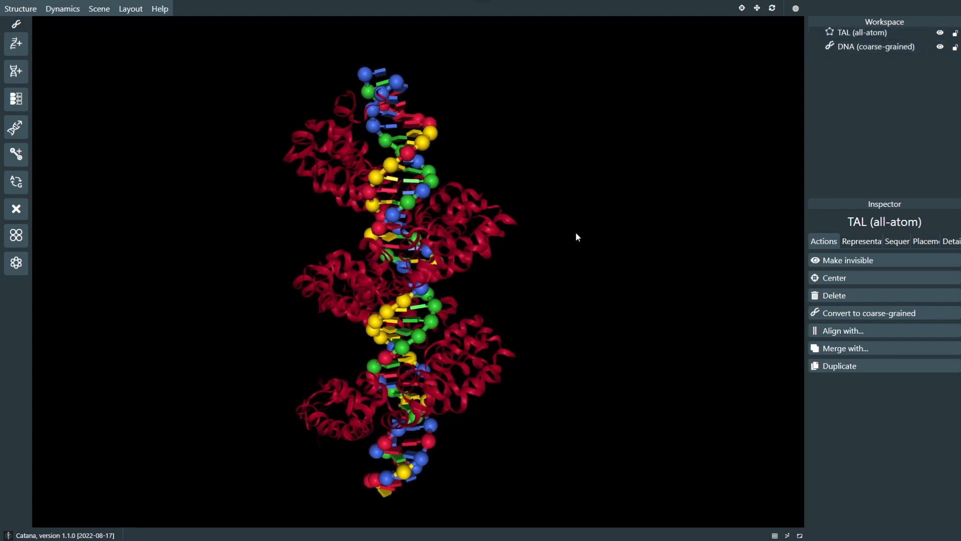
pyautogui.scroll(3, 571, 233)
pyautogui.scroll(-2, 569, 234)
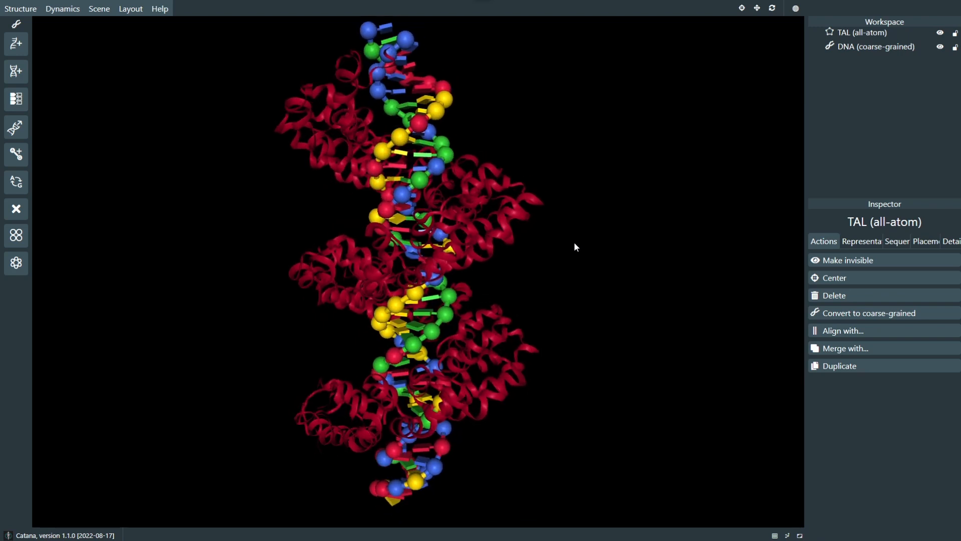
pyautogui.scroll(2, 568, 240)
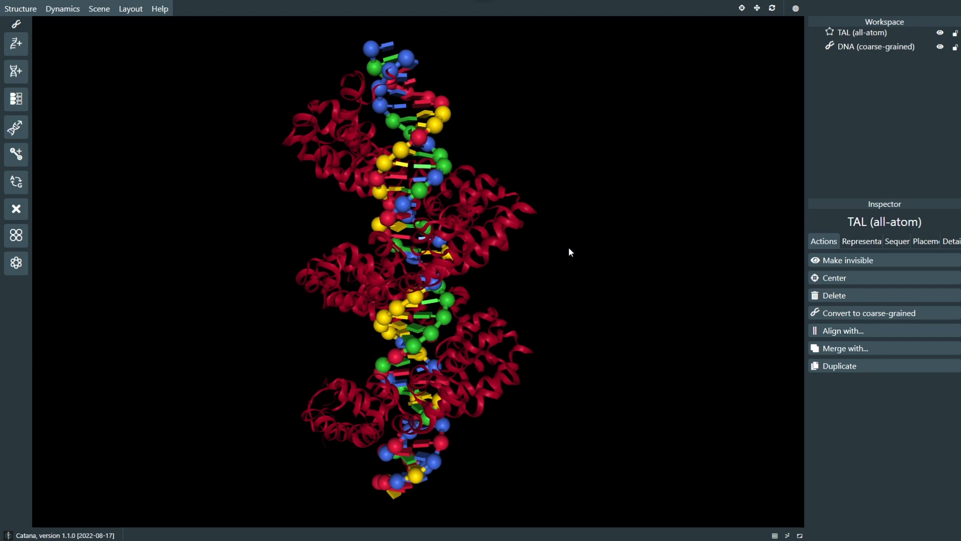
pyautogui.moveTo(568, 247); pyautogui.dragTo(570, 265, button='right')
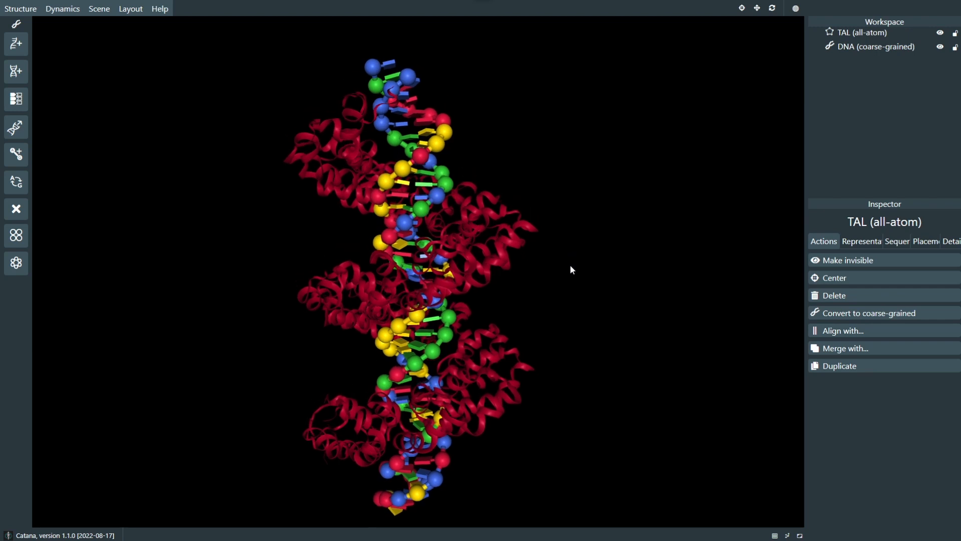
pyautogui.moveTo(570, 264); pyautogui.dragTo(568, 265)
pyautogui.moveTo(568, 265)
pyautogui.mouseDown(button='right')
pyautogui.moveTo(590, 255)
pyautogui.moveTo(578, 251)
pyautogui.mouseUp(button='right')
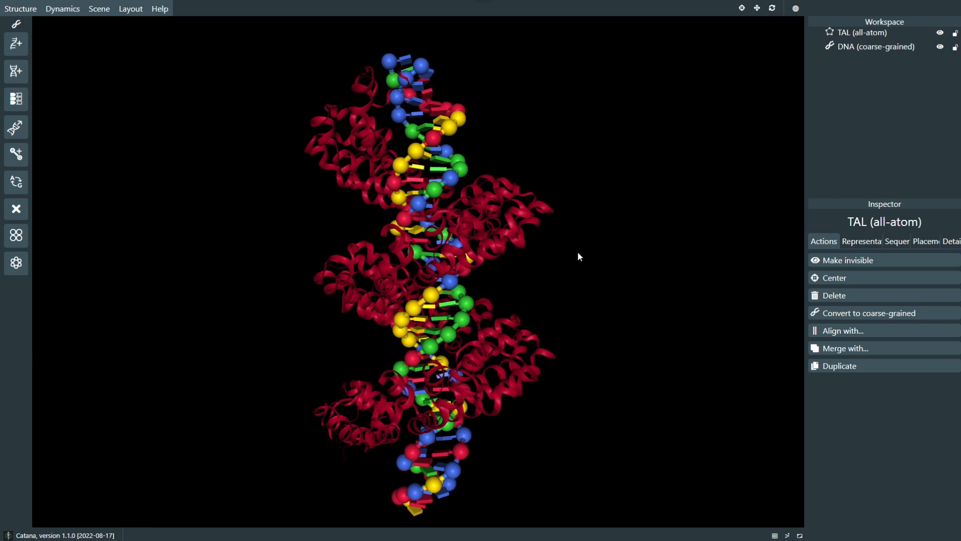
# Step: Switch to the All-atom modeling layout to view its tools, and return to the Coarse-grained modeling layout
pyautogui.click(131, 9)
pyautogui.click(130, 9)
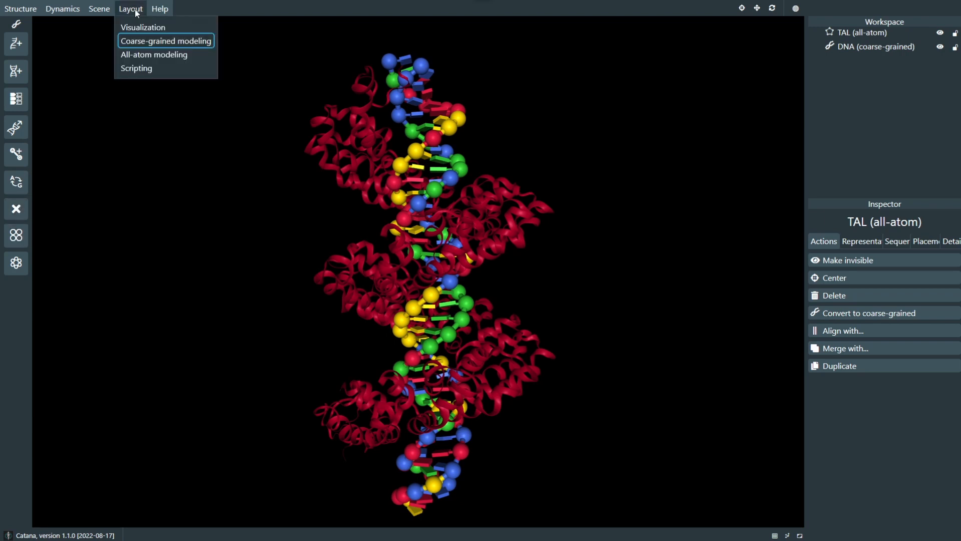
pyautogui.click(139, 55)
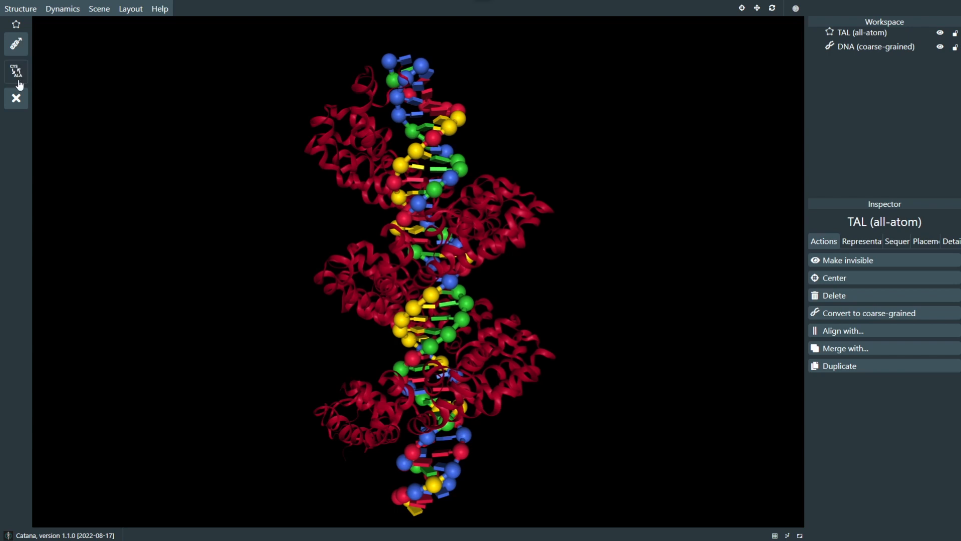
pyautogui.click(123, 10)
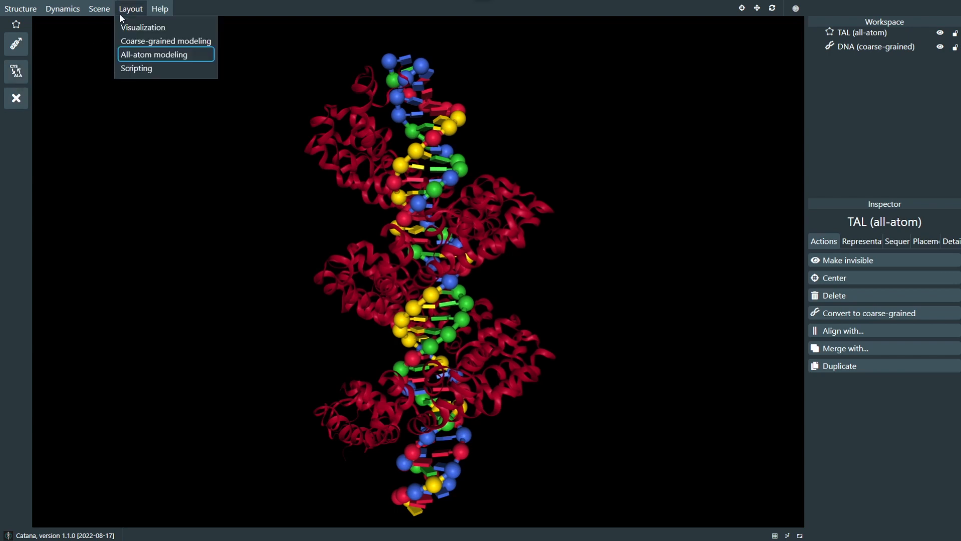
pyautogui.click(132, 42)
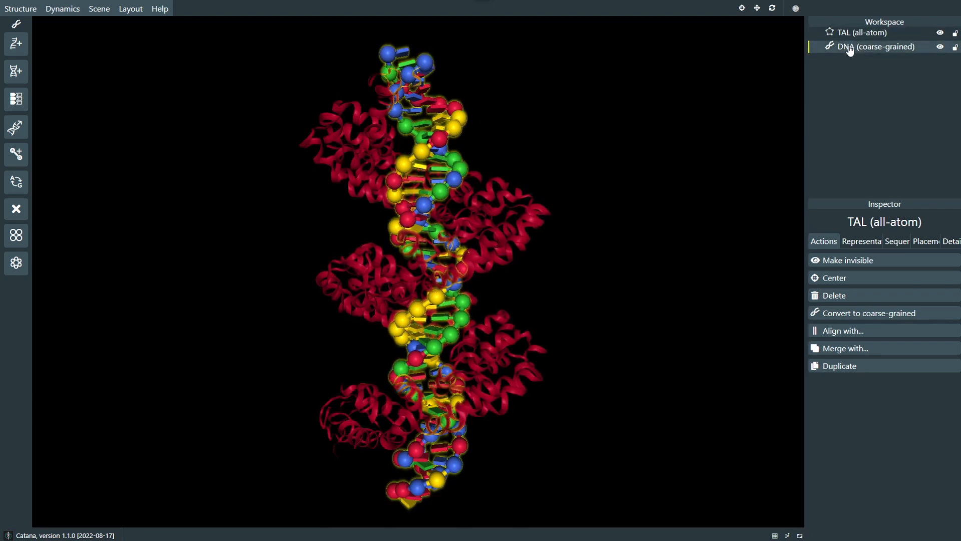
pyautogui.click(159, 8)
pyautogui.moveTo(131, 9)
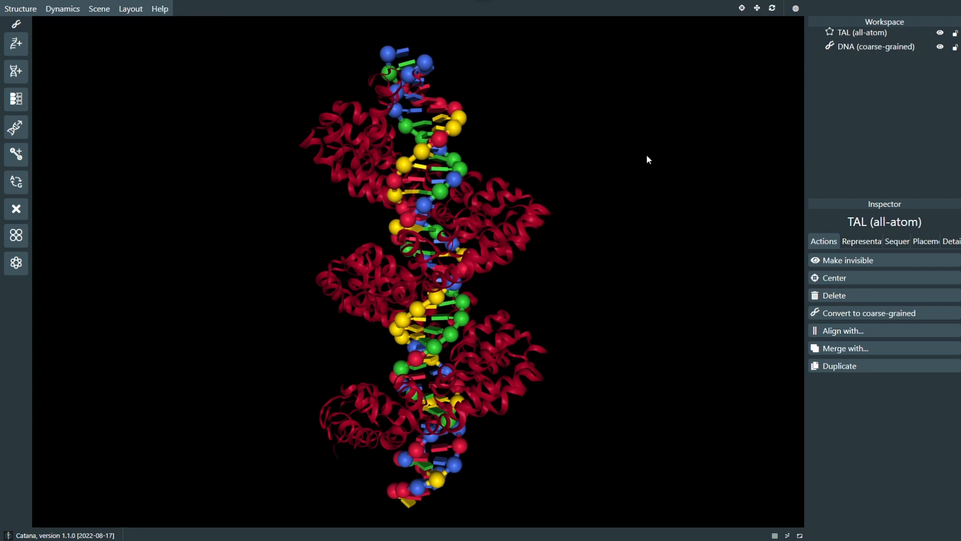
# Step: Move the coarse-grained DNA out of the TAL protein along the blue and green axes with the translation tool
pyautogui.click(859, 51)
pyautogui.moveTo(707, 137); pyautogui.dragTo(636, 174)
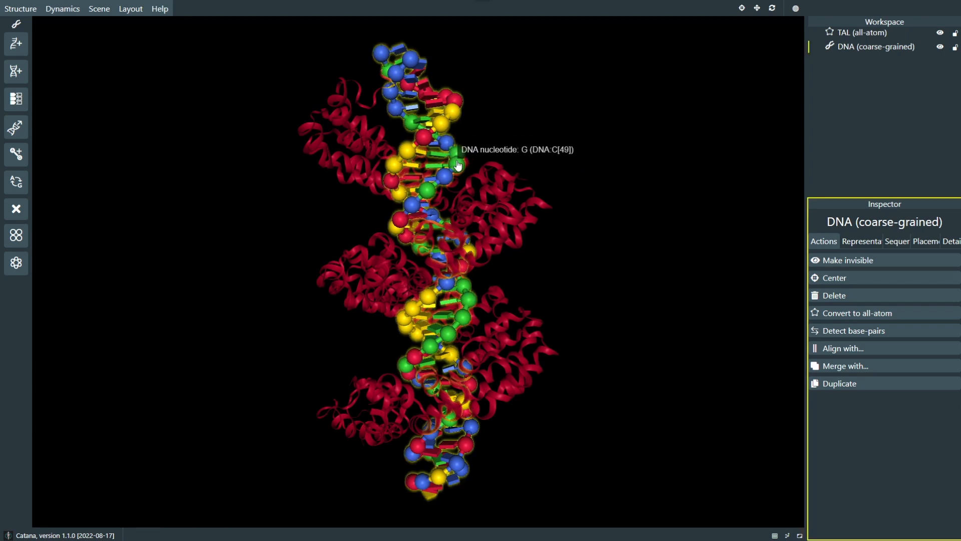
pyautogui.click(758, 9)
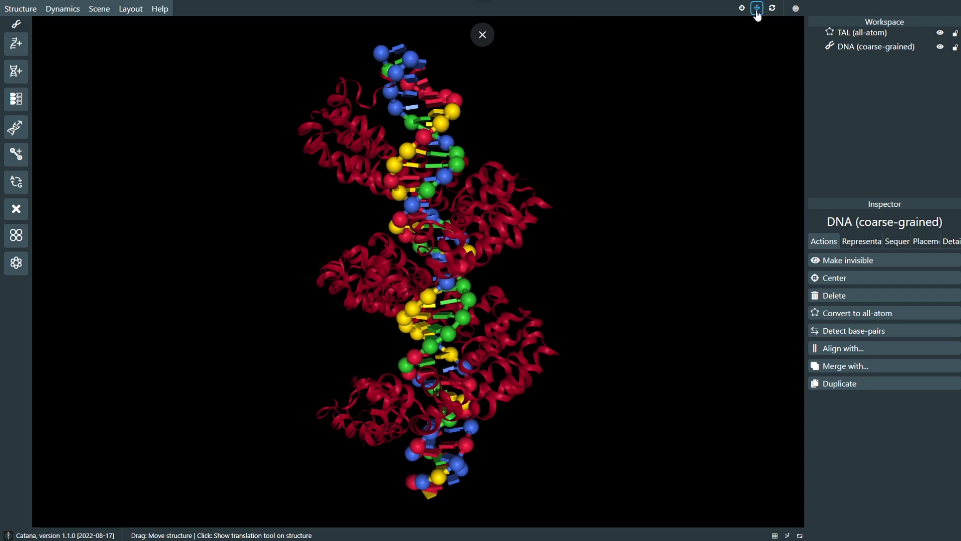
pyautogui.click(440, 123)
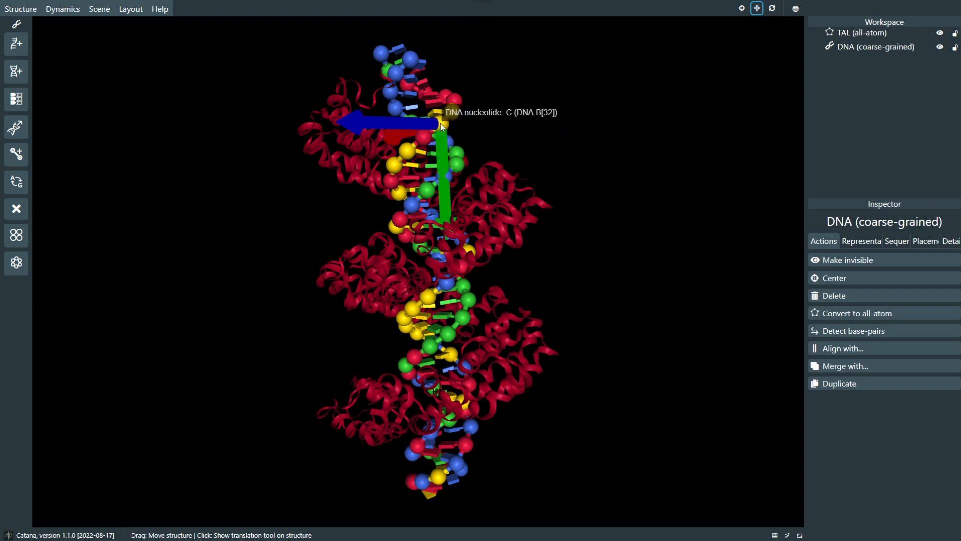
pyautogui.scroll(-3, 533, 157)
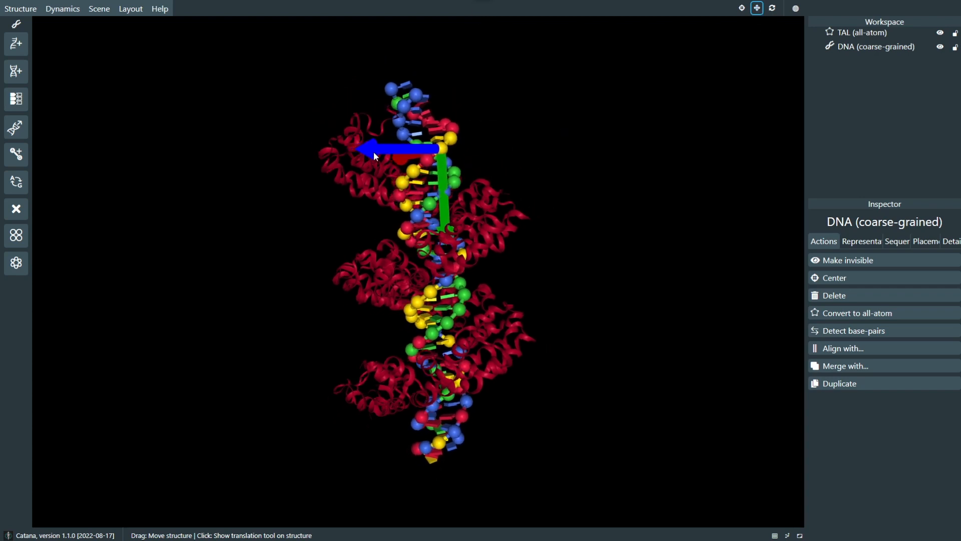
pyautogui.moveTo(374, 152); pyautogui.dragTo(568, 152)
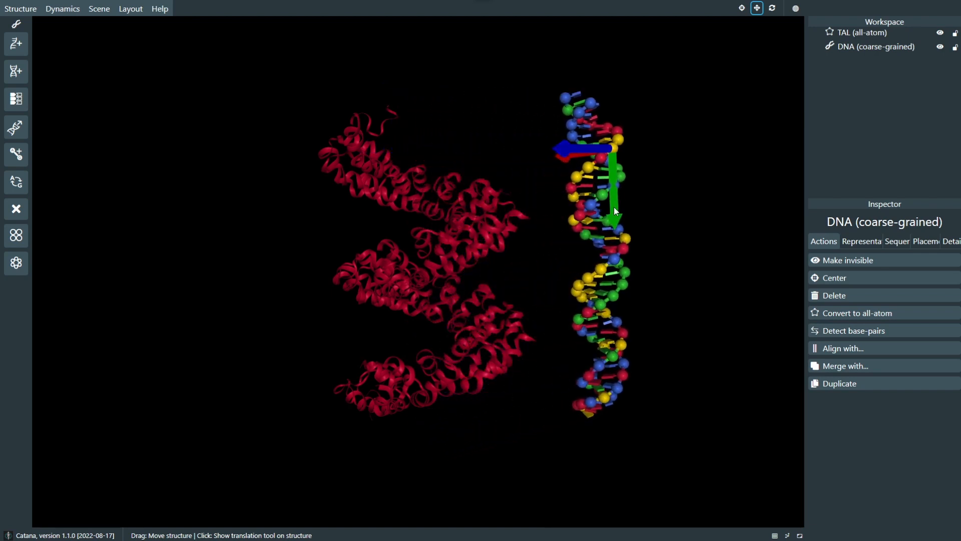
pyautogui.moveTo(614, 208); pyautogui.dragTo(614, 276)
# Step: Move the DNA further from TAL along the red axis and shift the TAL structure freehand
pyautogui.moveTo(509, 250); pyautogui.dragTo(530, 264)
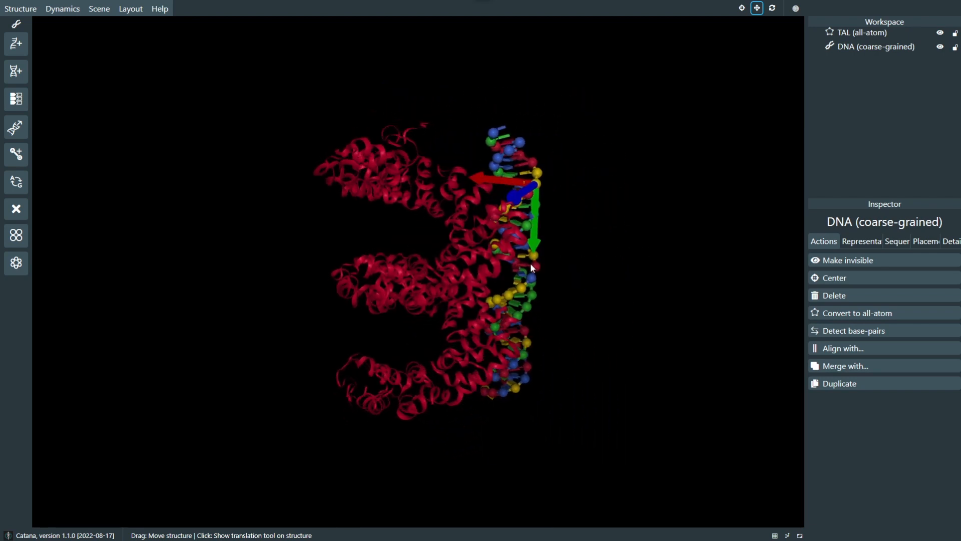
pyautogui.moveTo(493, 179); pyautogui.dragTo(519, 176)
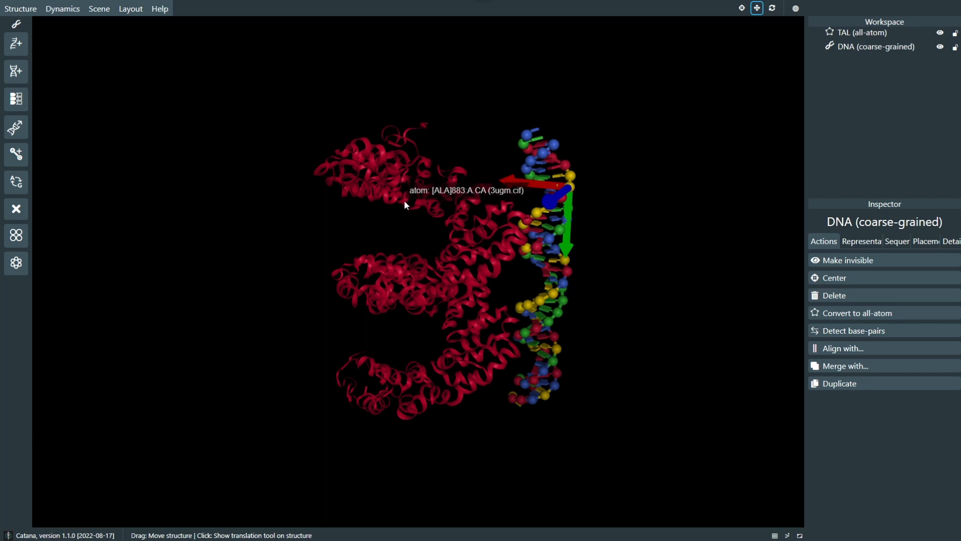
pyautogui.moveTo(404, 203); pyautogui.dragTo(379, 225)
pyautogui.moveTo(624, 295); pyautogui.dragTo(701, 301)
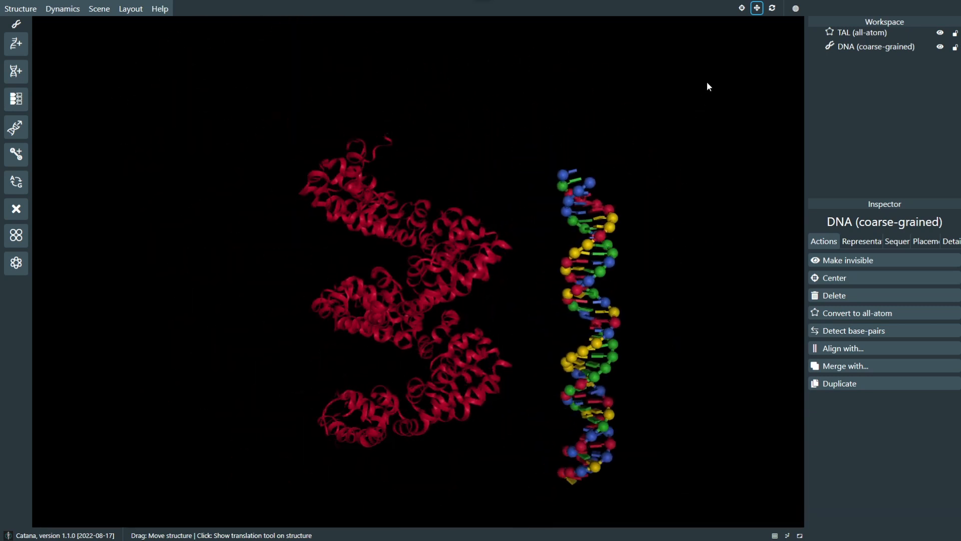
# Step: Rotate the TAL structure freehand, and about the green and red axes with the rotation tool
pyautogui.click(771, 11)
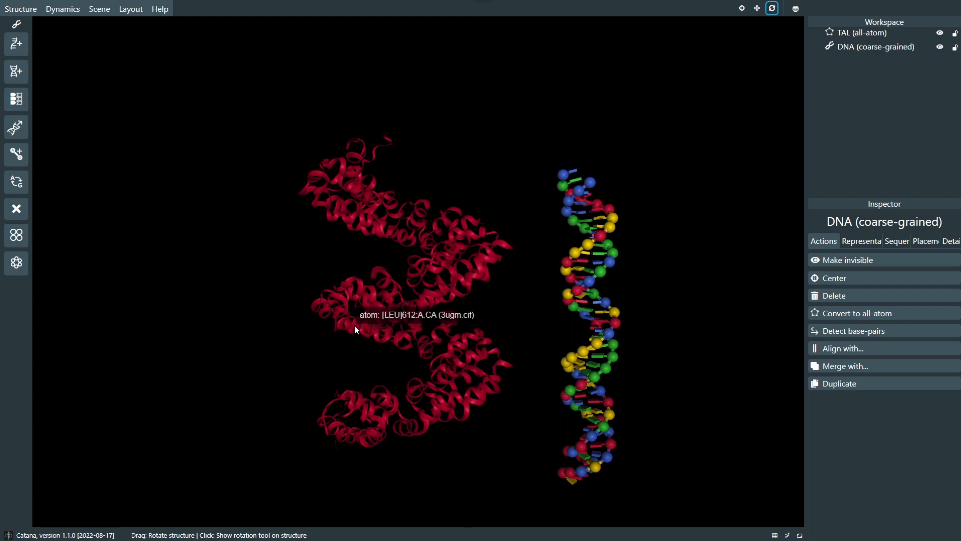
pyautogui.moveTo(355, 327); pyautogui.dragTo(401, 345)
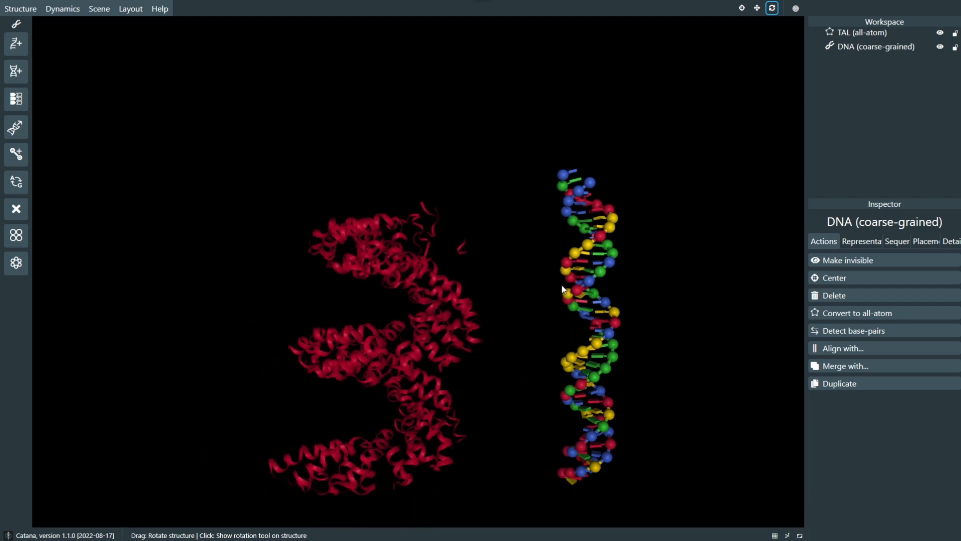
pyautogui.click(461, 287)
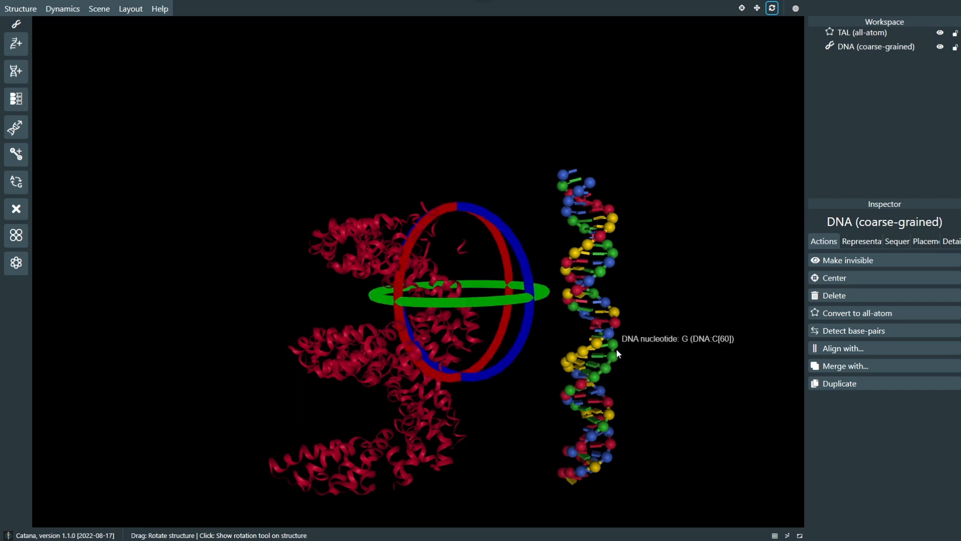
pyautogui.scroll(-2, 527, 365)
pyautogui.moveTo(476, 299)
pyautogui.mouseDown()
pyautogui.moveTo(589, 295)
pyautogui.moveTo(383, 298)
pyautogui.moveTo(461, 304)
pyautogui.mouseUp()
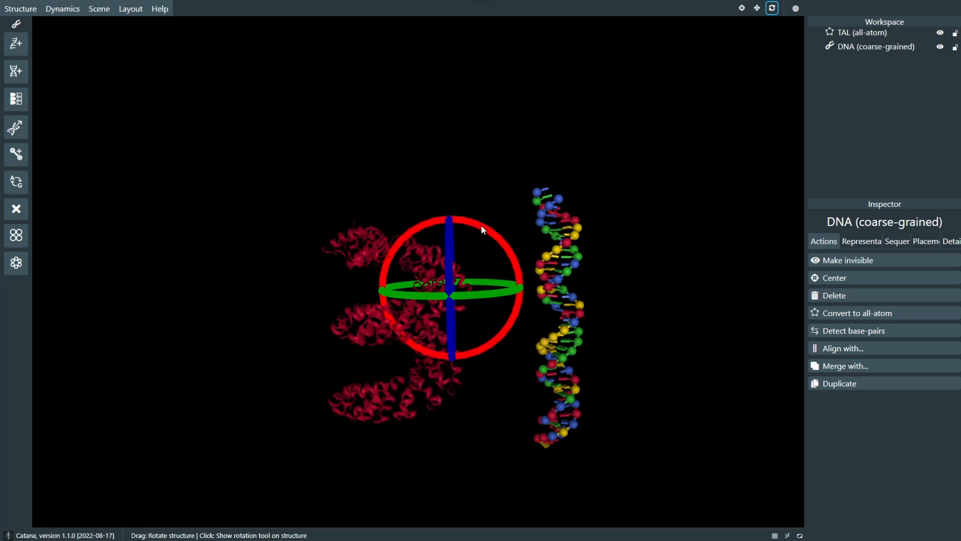
pyautogui.moveTo(482, 225); pyautogui.dragTo(515, 206)
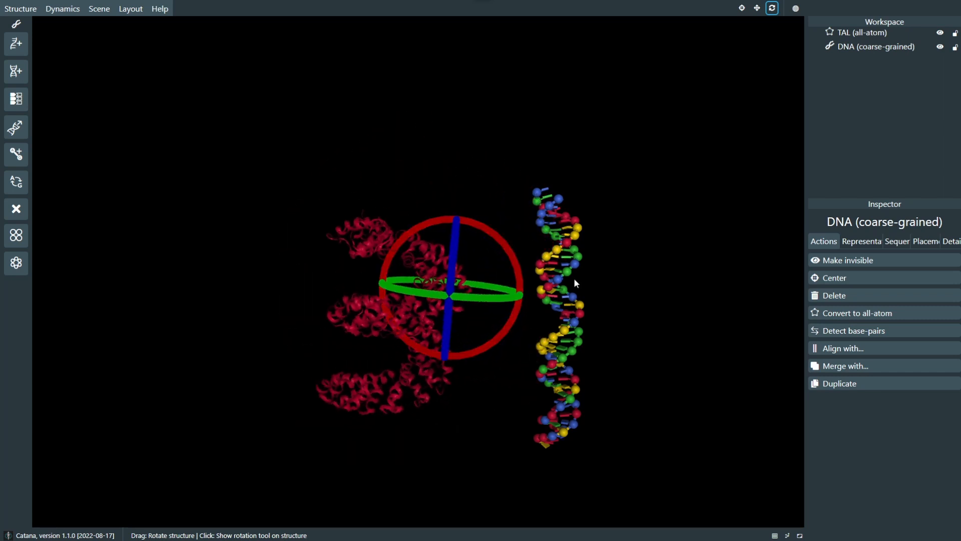
# Step: Rotate the coarse-grained DNA about its green axis with the rotation tool
pyautogui.click(559, 282)
pyautogui.moveTo(544, 287); pyautogui.dragTo(518, 284)
pyautogui.moveTo(518, 241)
pyautogui.mouseDown()
pyautogui.moveTo(549, 220)
pyautogui.moveTo(503, 243)
pyautogui.mouseUp()
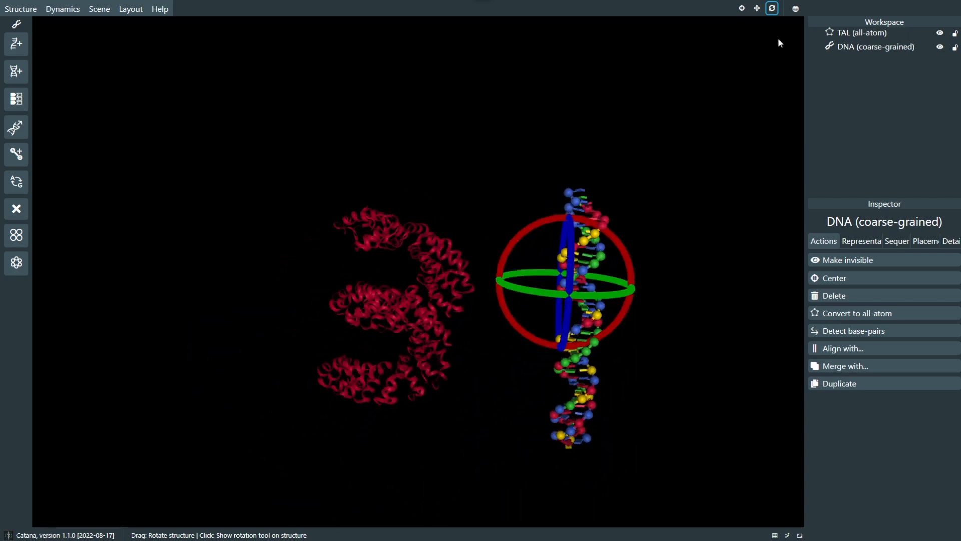
# Step: Set the movement orientation to Principal and display the translation tool on the DNA and on TAL
pyautogui.click(757, 8)
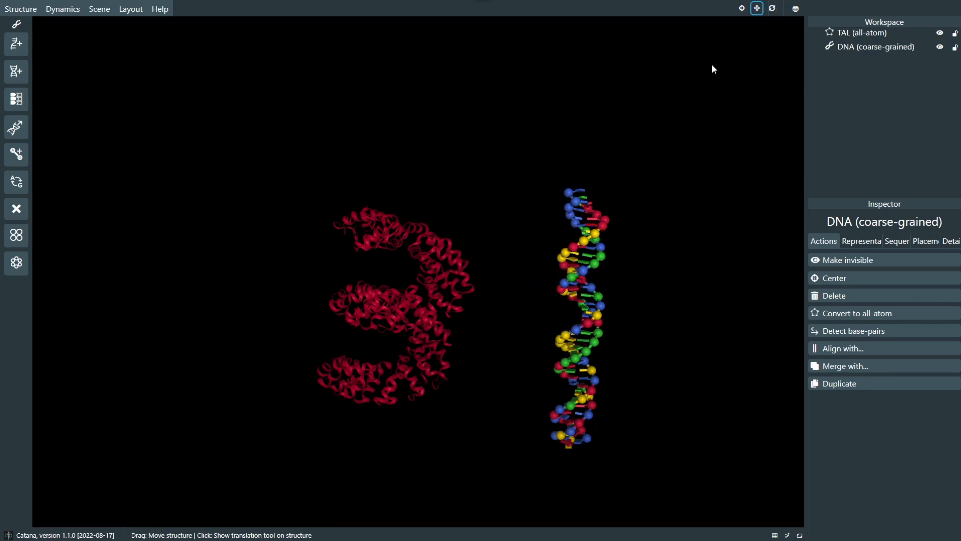
pyautogui.click(560, 255)
pyautogui.click(795, 8)
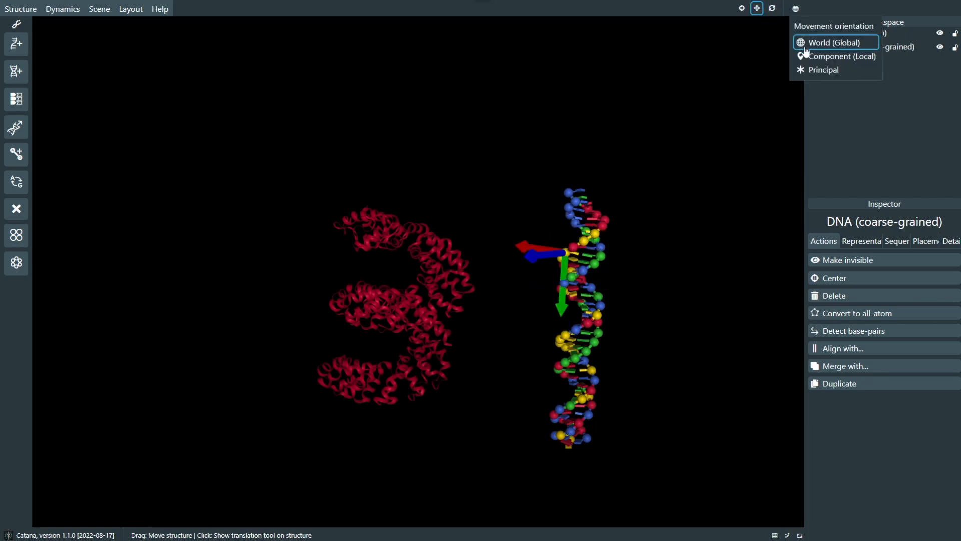
pyautogui.click(804, 57)
pyautogui.click(808, 71)
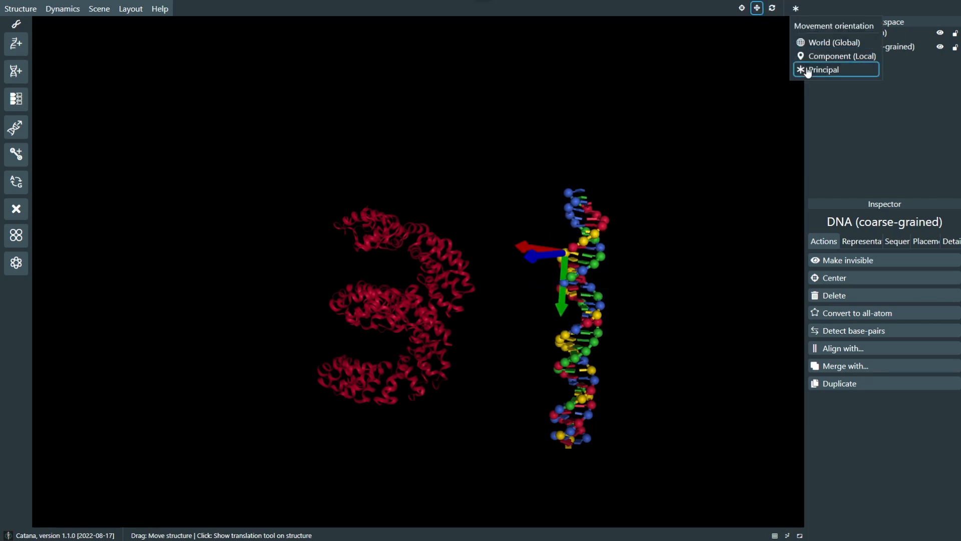
pyautogui.click(575, 220)
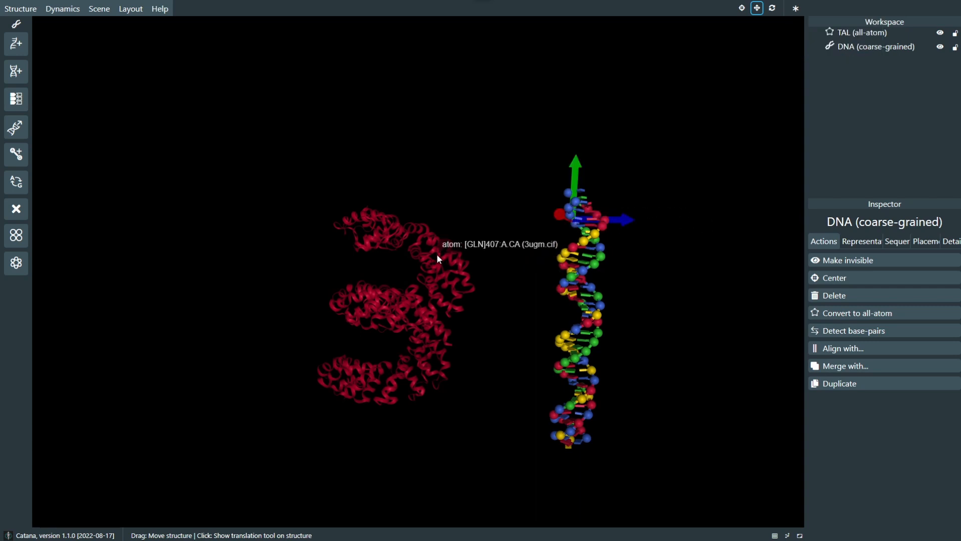
pyautogui.click(437, 257)
# Step: Set the movement orientation to World (Global) and display the translation tool on TAL
pyautogui.click(795, 8)
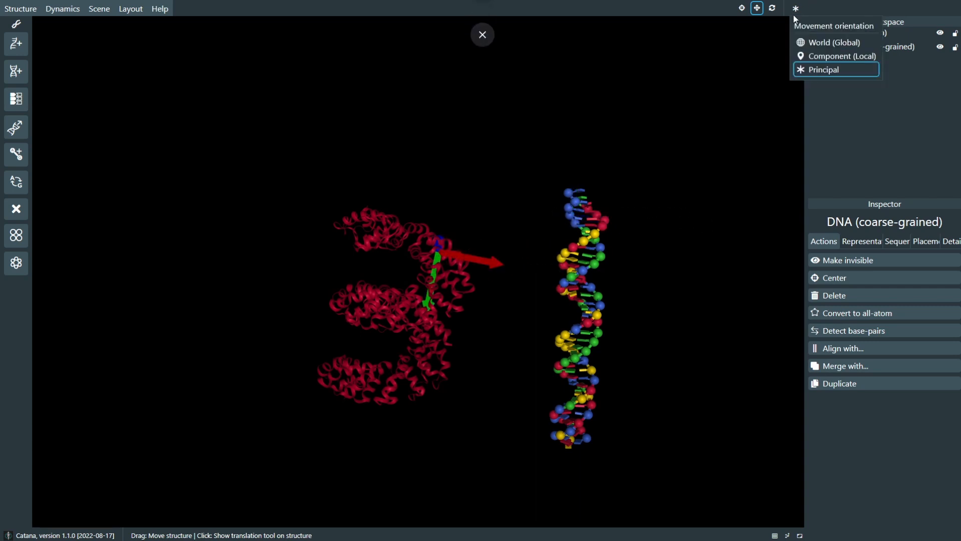
pyautogui.click(813, 46)
pyautogui.click(469, 276)
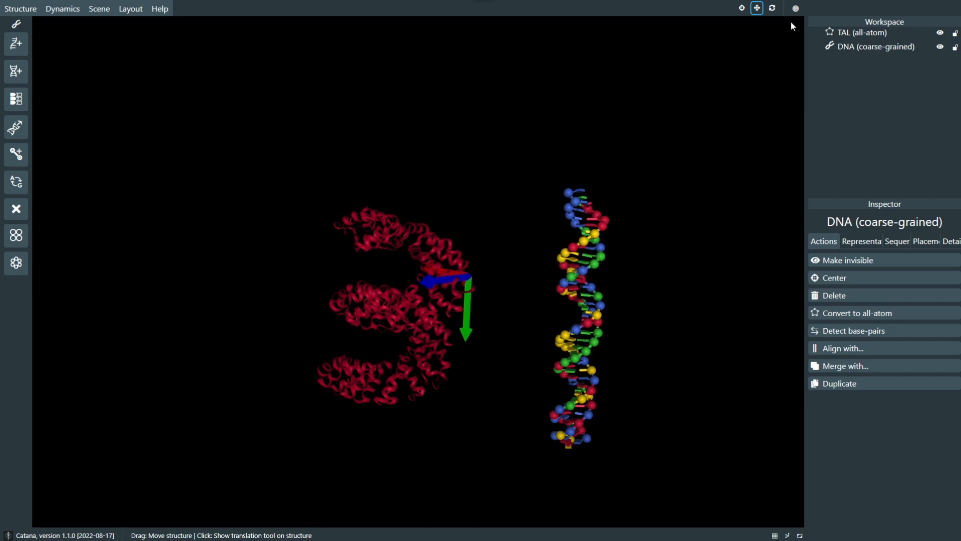
# Step: Return the movement orientation to Principal and compare the translation axes on TAL and the DNA
pyautogui.click(796, 8)
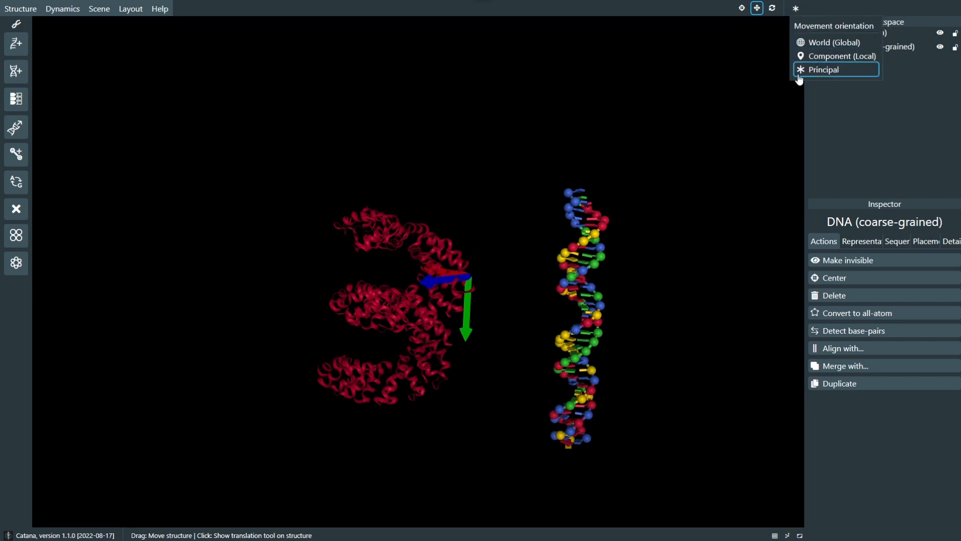
pyautogui.click(799, 76)
pyautogui.click(449, 245)
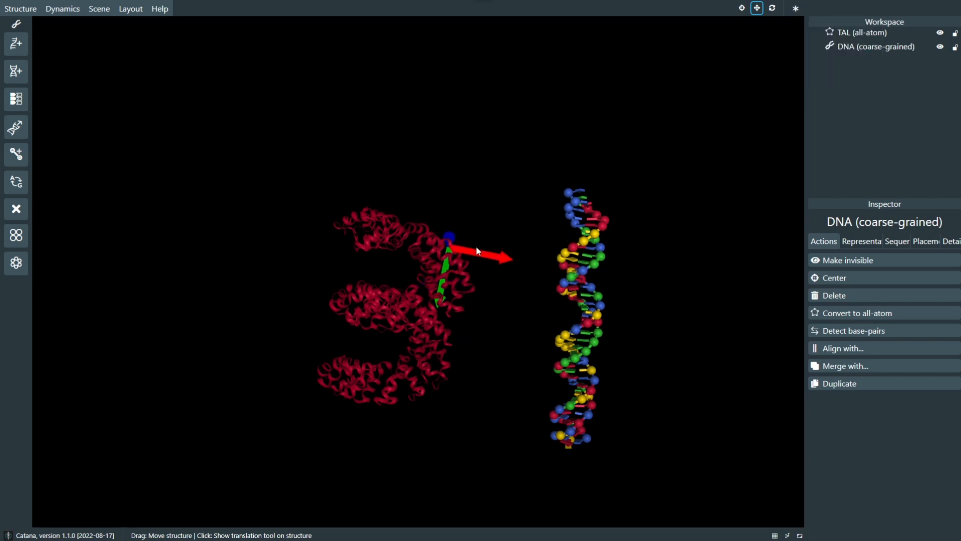
pyautogui.click(593, 215)
pyautogui.moveTo(677, 252); pyautogui.dragTo(619, 244)
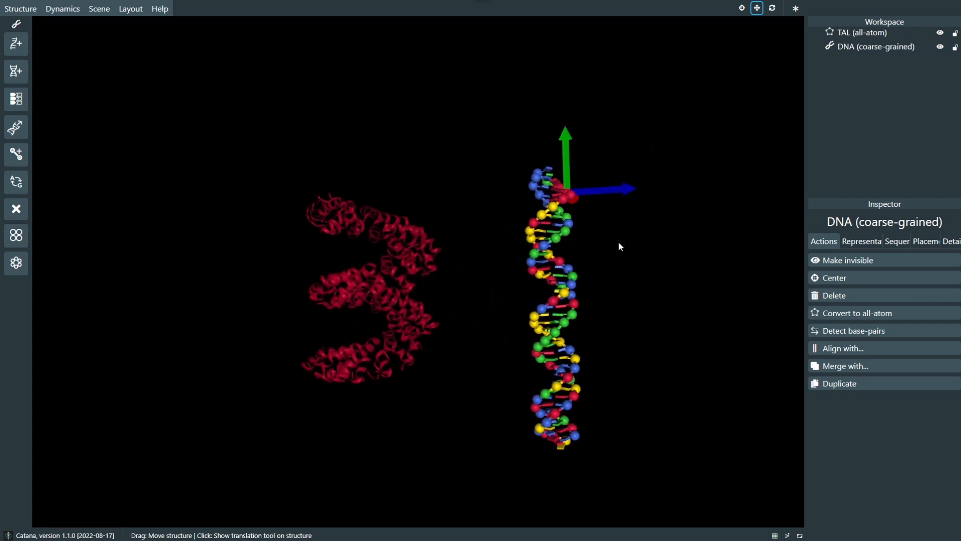
# Step: Hide the DNA and TAL structures and keep the Coarse-grained modeling layout for creating a nucleic acid double strand
pyautogui.click(20, 74)
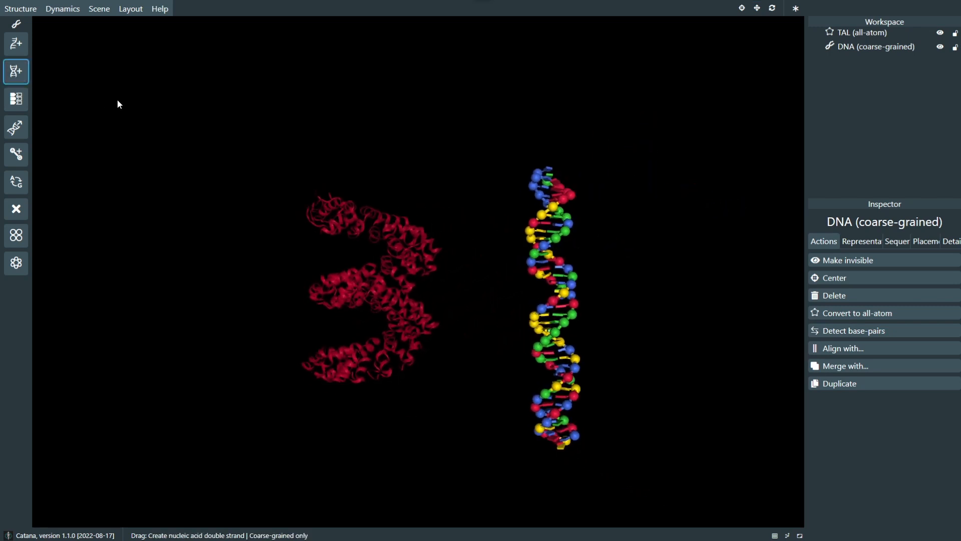
pyautogui.click(940, 47)
pyautogui.click(940, 33)
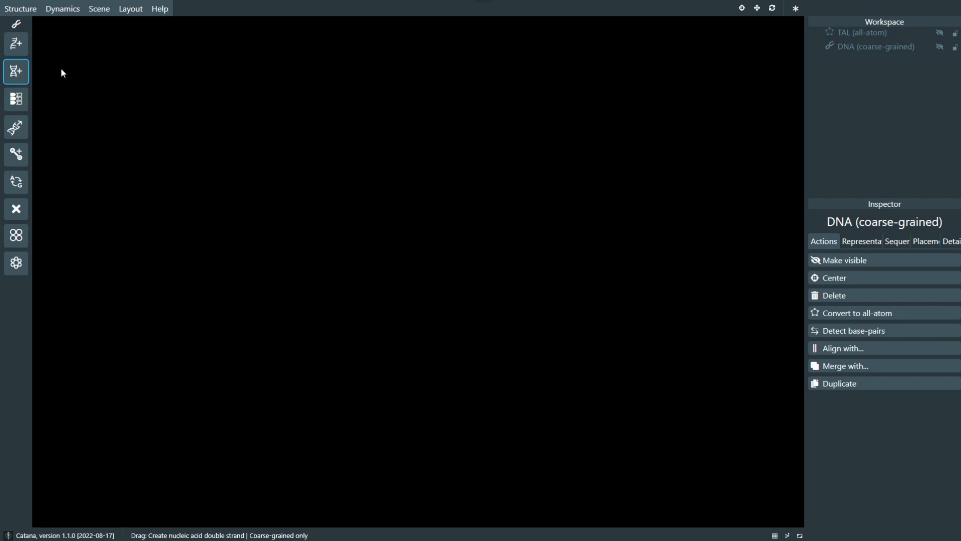
pyautogui.click(140, 11)
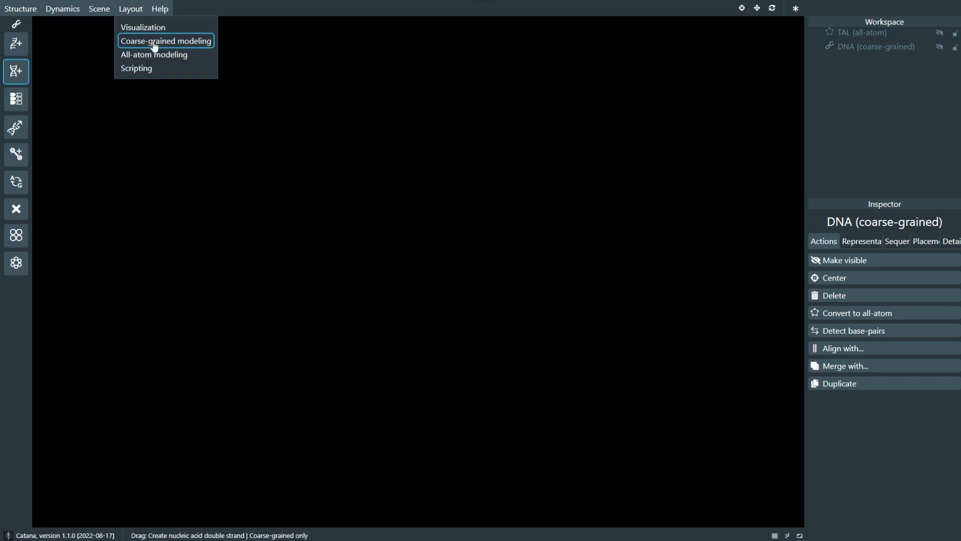
pyautogui.click(201, 45)
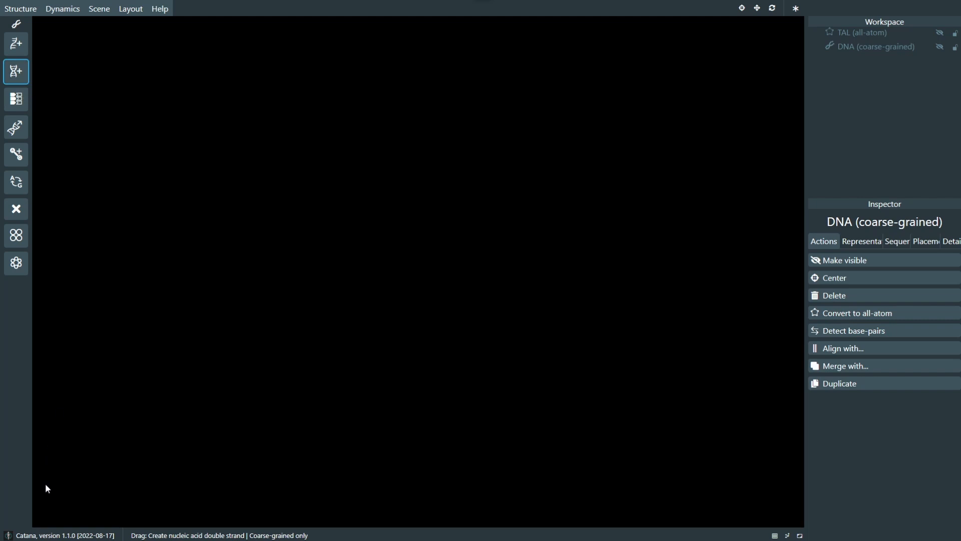
# Step: Draw a long nucleic acid double strand diagonally across the empty viewport and select it for inspection
pyautogui.moveTo(45, 485); pyautogui.dragTo(456, 218)
pyautogui.moveTo(281, 375); pyautogui.dragTo(437, 305, button='middle')
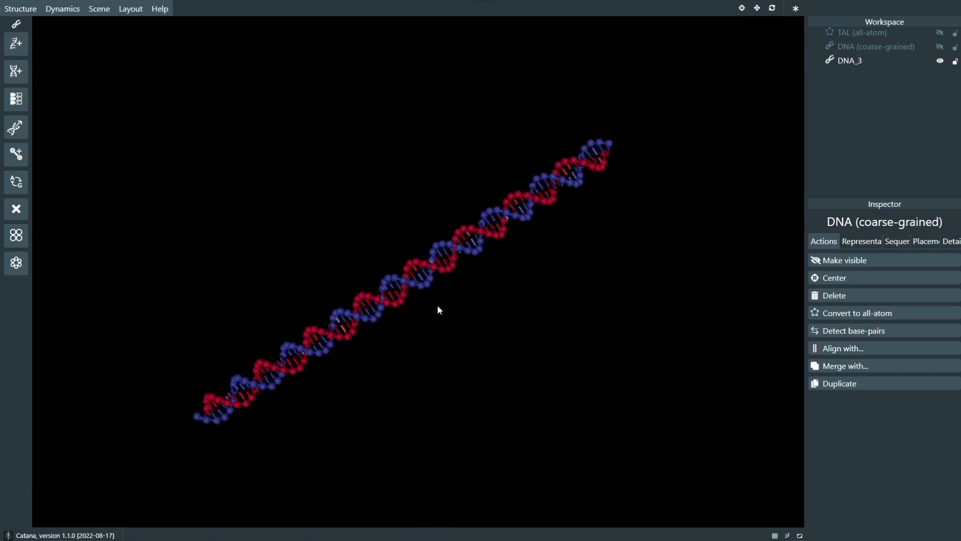
pyautogui.scroll(3, 438, 306)
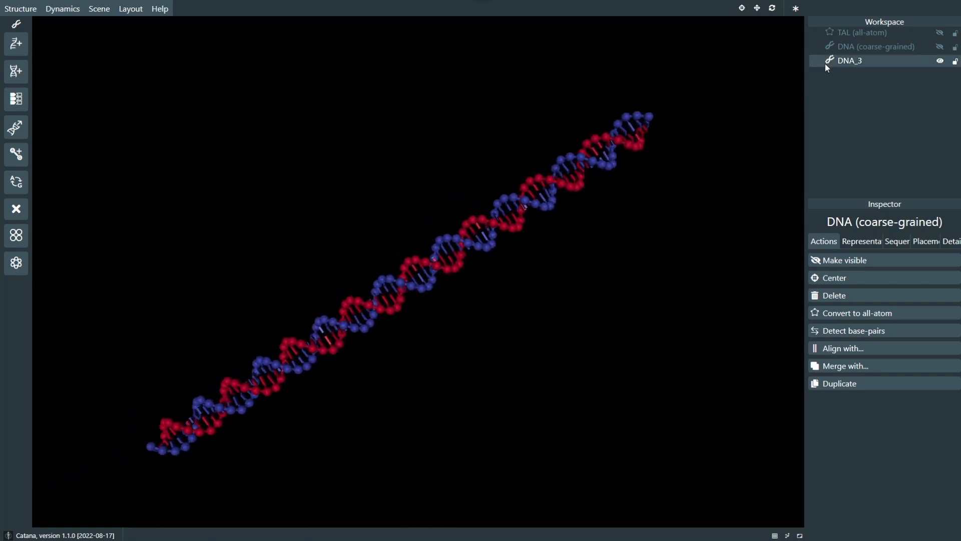
pyautogui.click(843, 65)
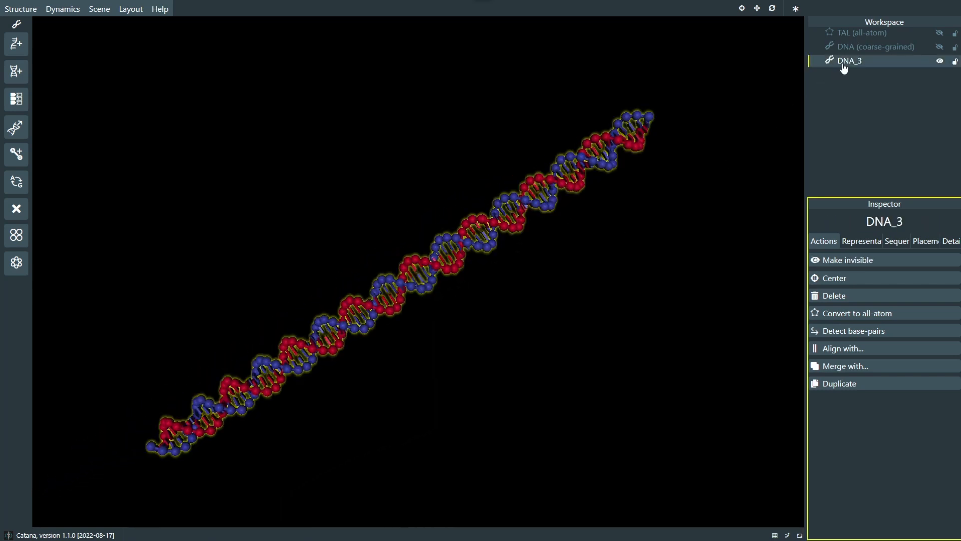
# Step: Check the new strand's nucleotide sequence, return to its available actions, and show the hidden DNA (coarse-grained) structure
pyautogui.click(894, 241)
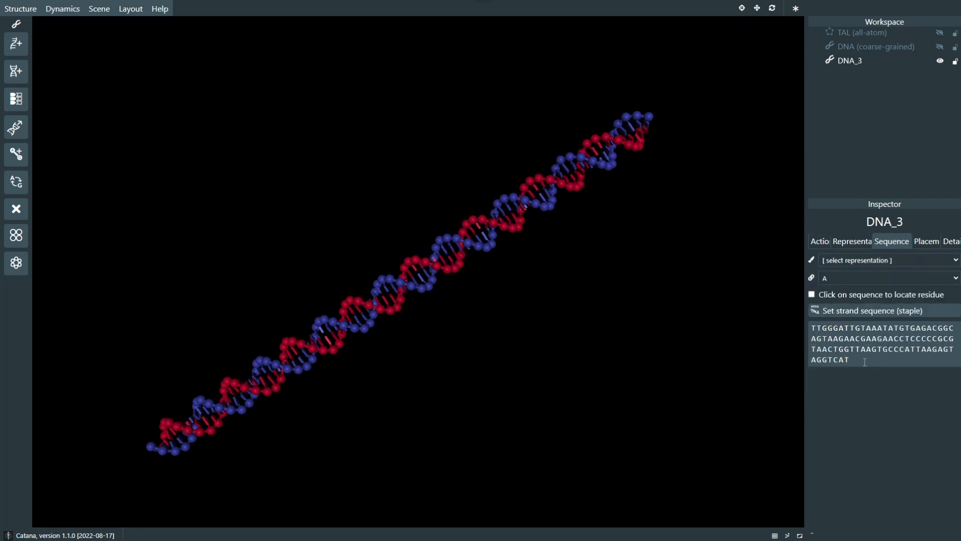
pyautogui.click(823, 243)
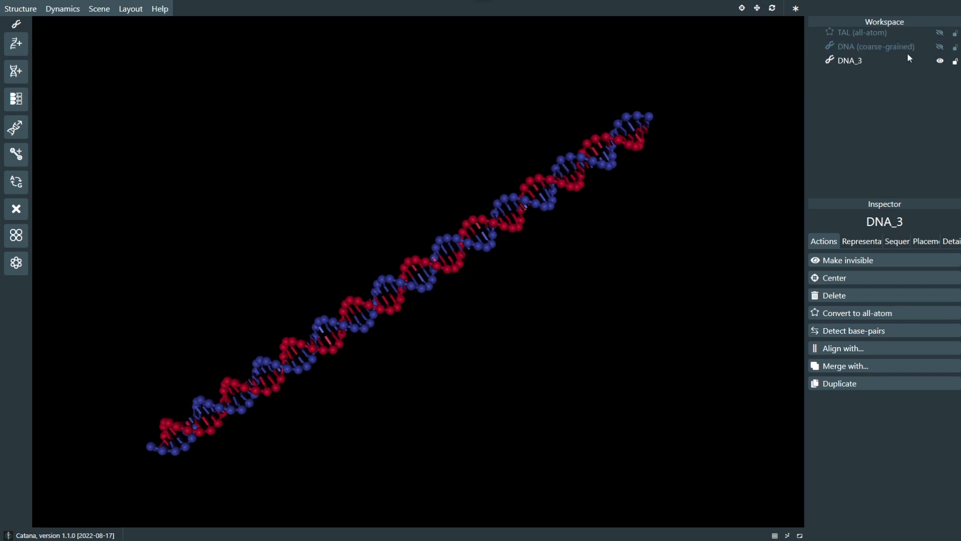
pyautogui.click(940, 47)
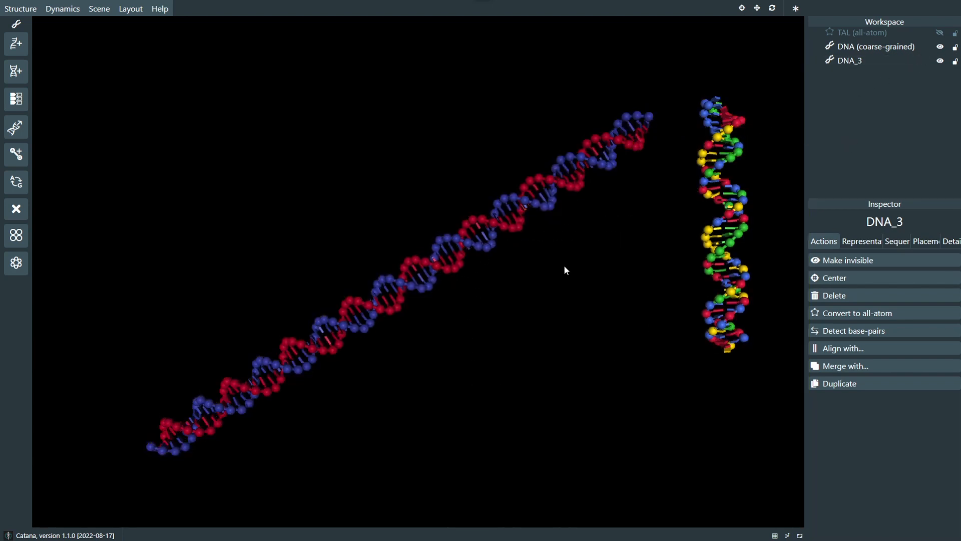
# Step: Display the translation tool on DNA_3 and shift the strand along the principal axis perpendicular to its length
pyautogui.click(756, 11)
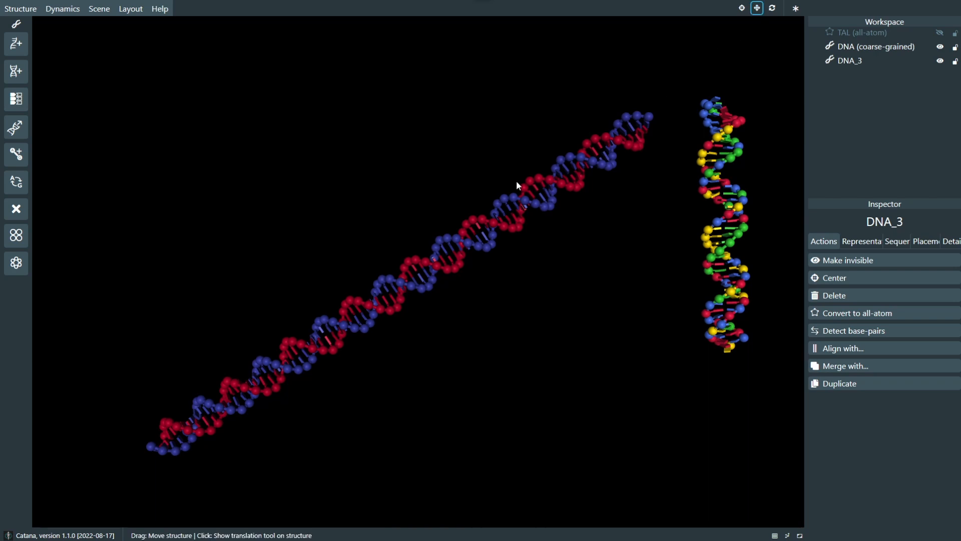
pyautogui.click(437, 243)
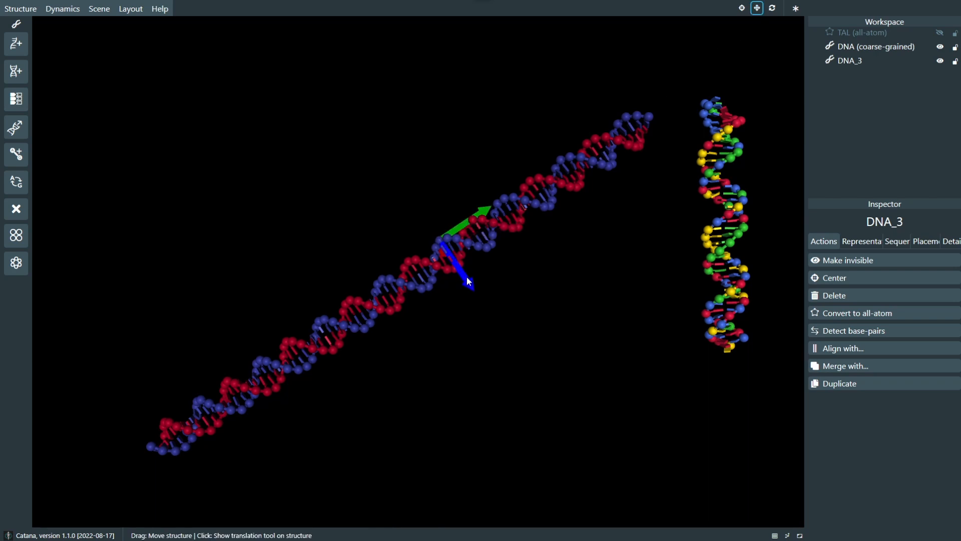
pyautogui.moveTo(470, 282); pyautogui.dragTo(434, 268)
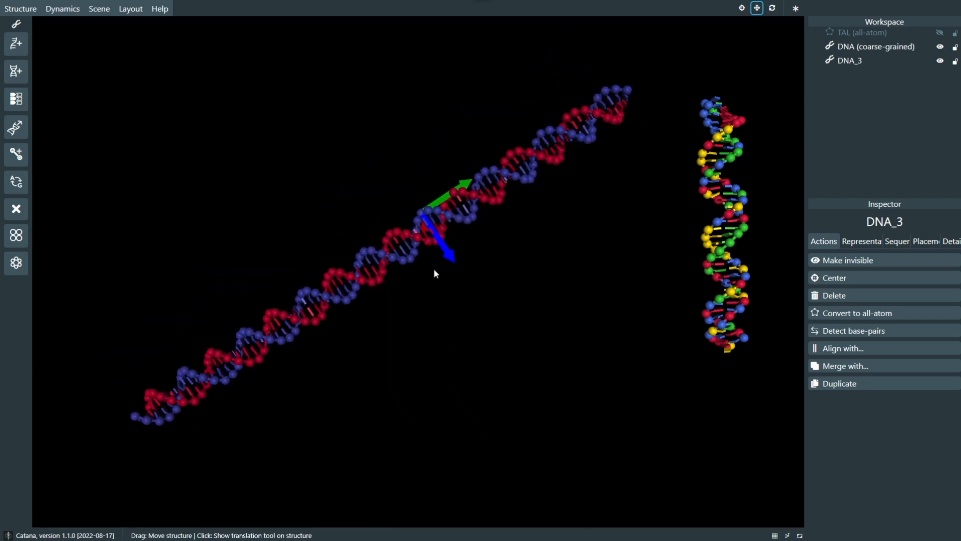
# Step: Set the movement orientation to World (Global) and examine the translation axes on DNA_3 from different angles
pyautogui.click(795, 9)
pyautogui.click(807, 44)
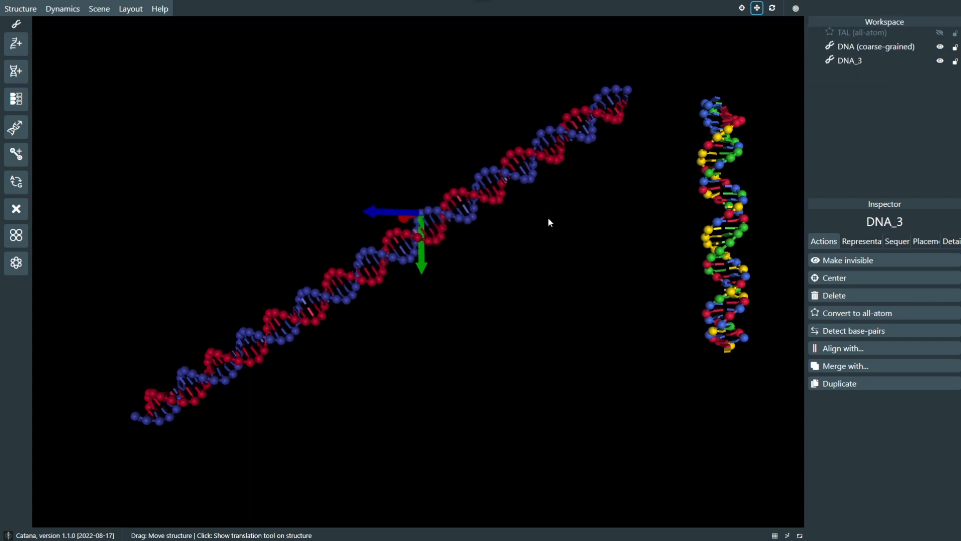
pyautogui.moveTo(495, 217); pyautogui.dragTo(468, 296)
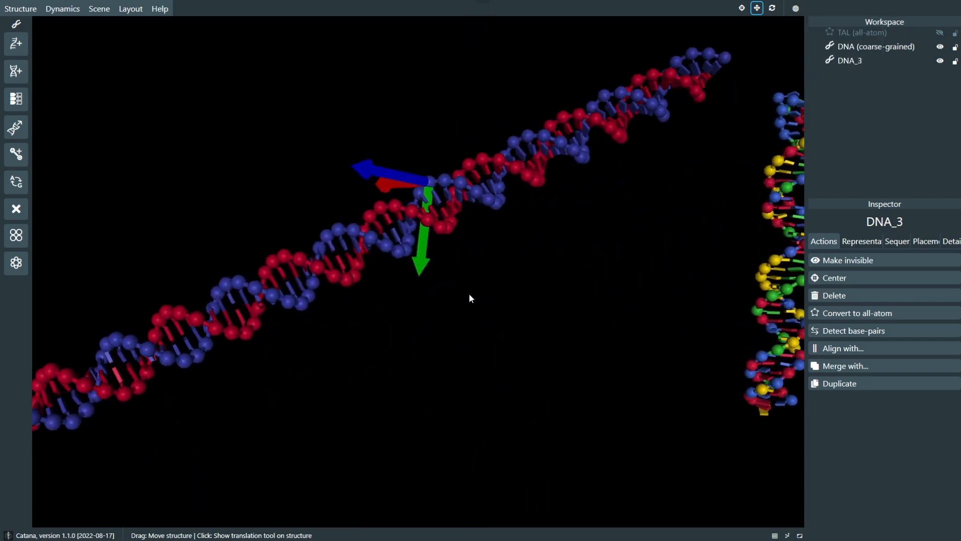
pyautogui.scroll(-8, 558, 375)
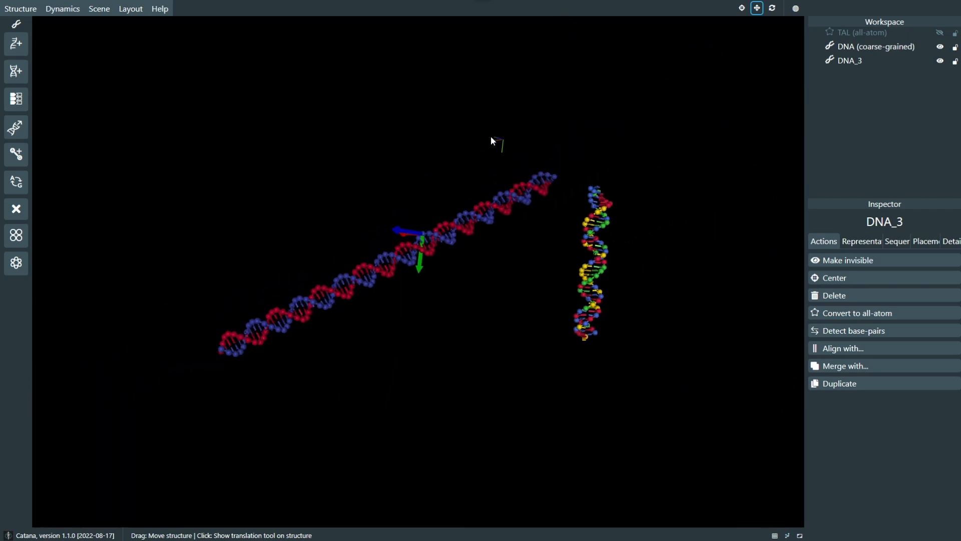
pyautogui.moveTo(408, 247); pyautogui.dragTo(383, 268)
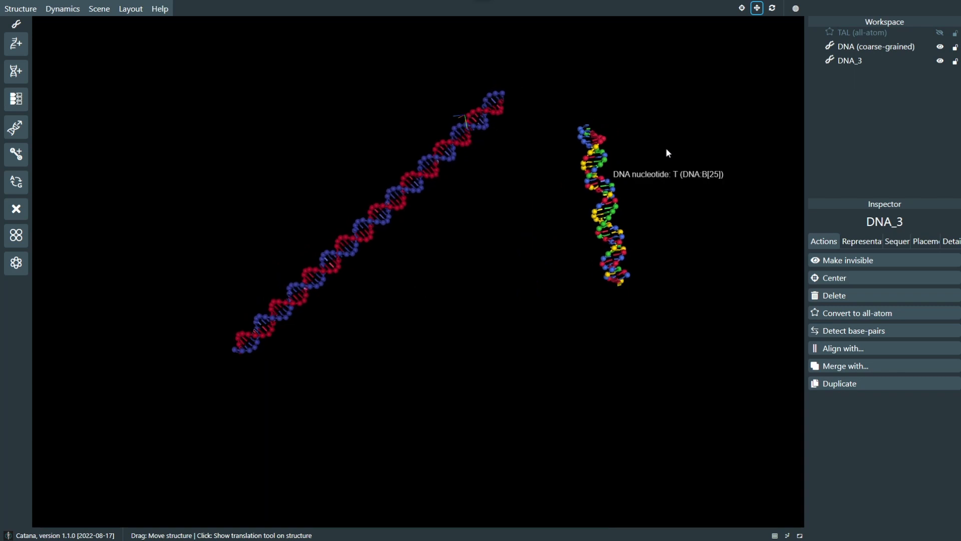
# Step: Return the movement orientation to Principal and slide DNA_3 along its own long axis using a translation tool at its upper end
pyautogui.click(801, 9)
pyautogui.click(814, 70)
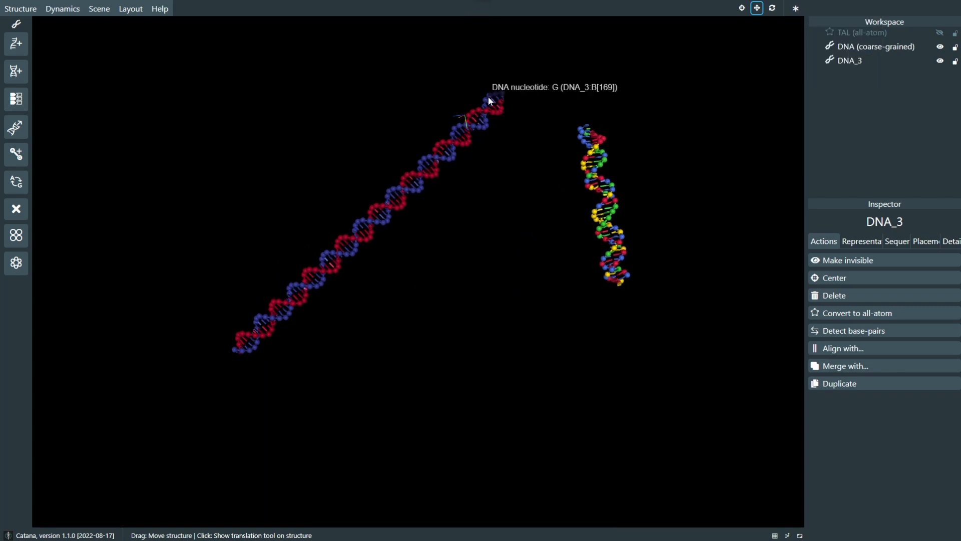
pyautogui.click(489, 96)
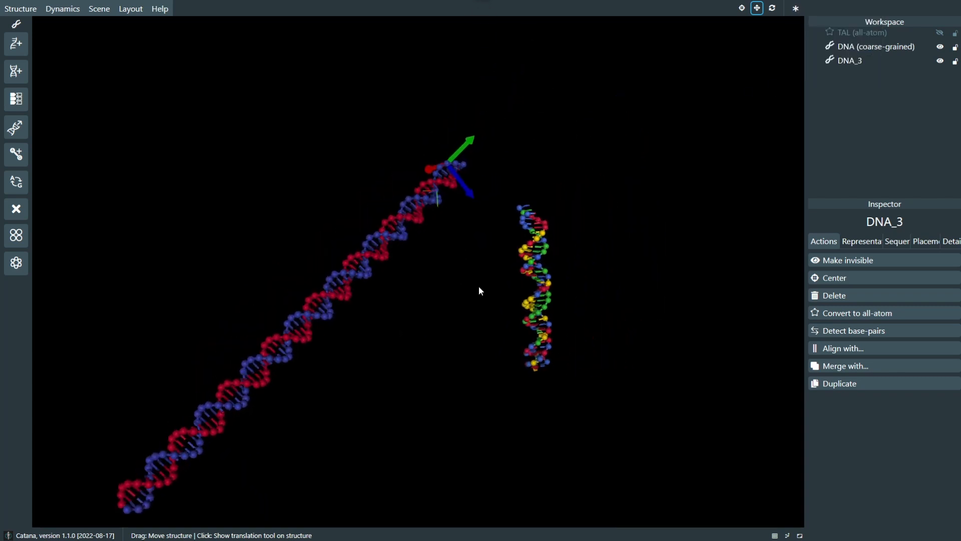
pyautogui.click(488, 168)
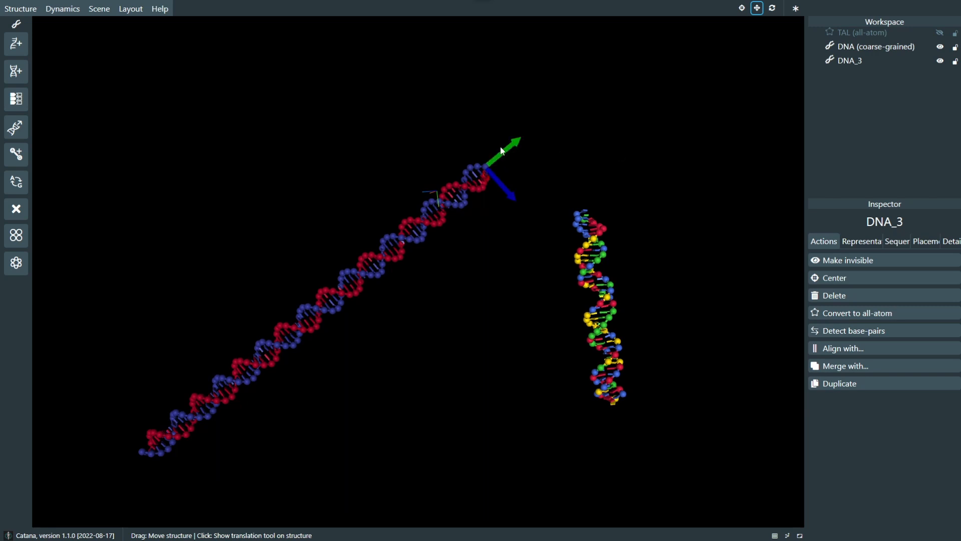
pyautogui.moveTo(503, 150); pyautogui.dragTo(496, 230)
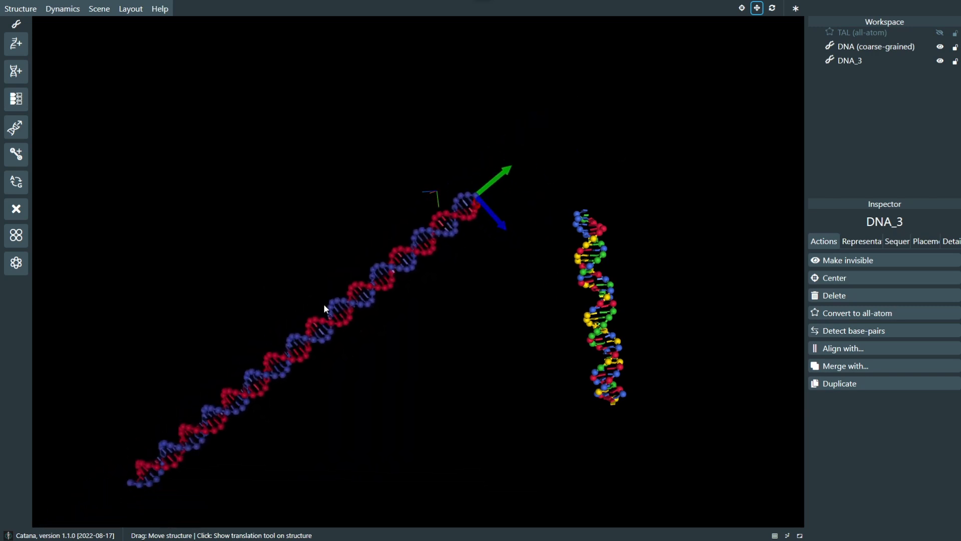
# Step: Move DNA_3 freely toward the middle of the viewport and hide the DNA (coarse-grained) structure
pyautogui.moveTo(343, 390); pyautogui.dragTo(454, 313, button='right')
pyautogui.moveTo(445, 293)
pyautogui.mouseDown()
pyautogui.moveTo(458, 293)
pyautogui.moveTo(441, 297)
pyautogui.mouseUp()
pyautogui.scroll(1, 441, 297)
pyautogui.scroll(2, 441, 298)
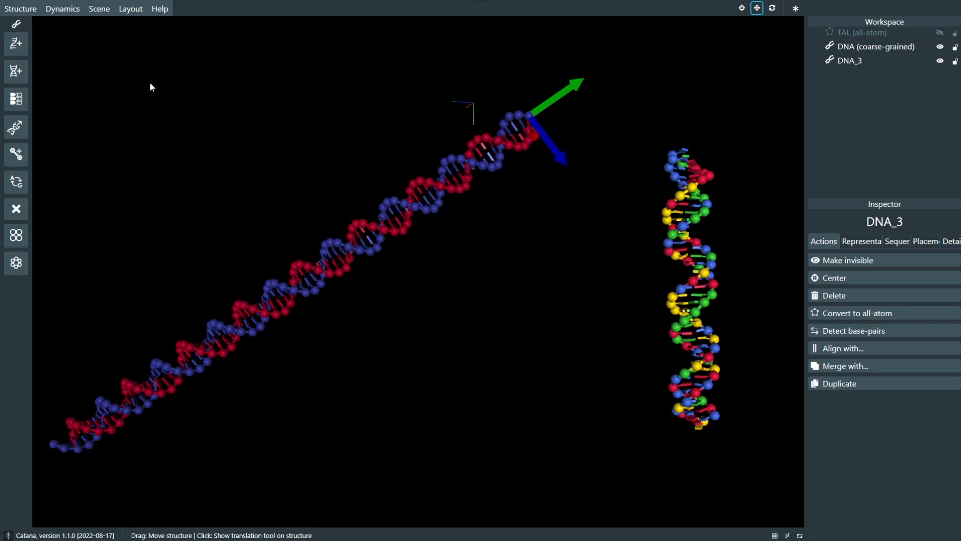
pyautogui.moveTo(471, 163); pyautogui.dragTo(518, 161)
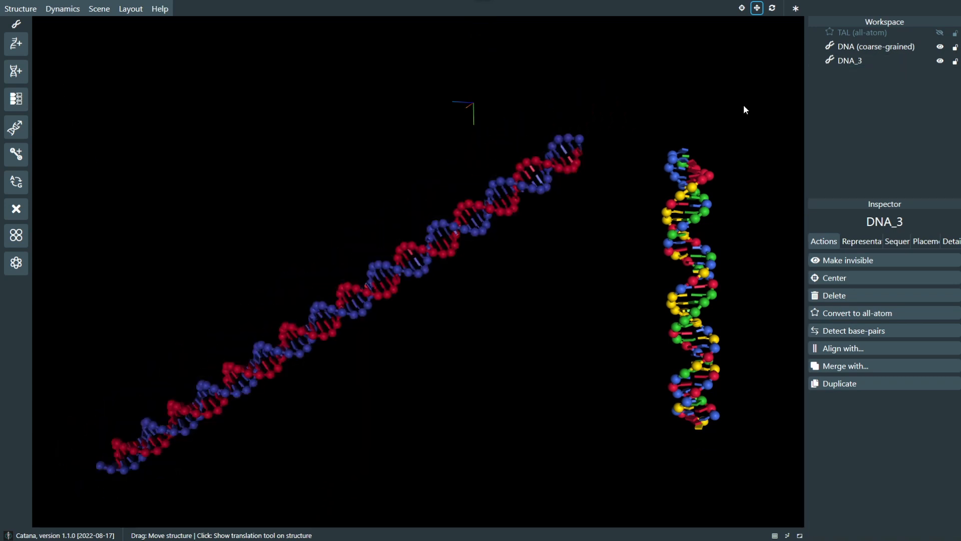
pyautogui.click(940, 46)
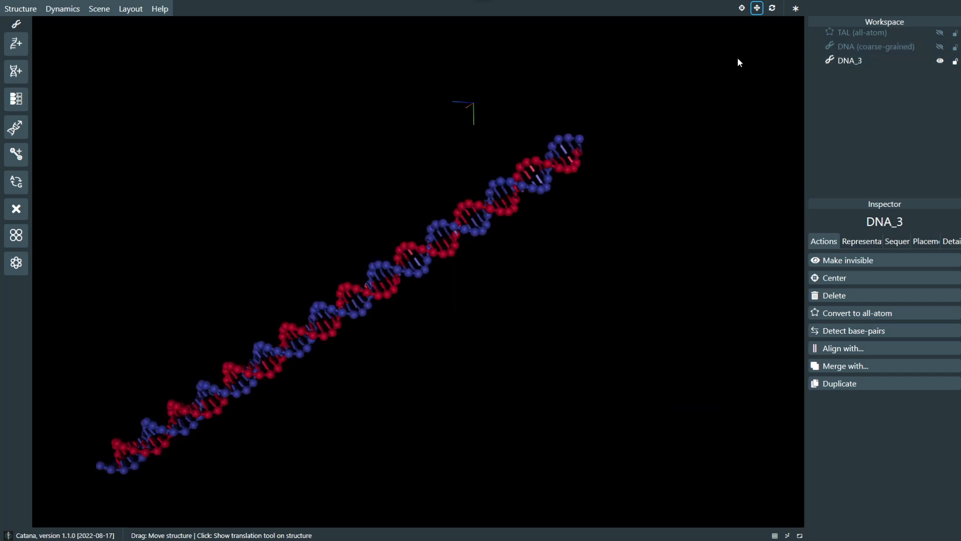
pyautogui.moveTo(396, 270); pyautogui.dragTo(437, 253)
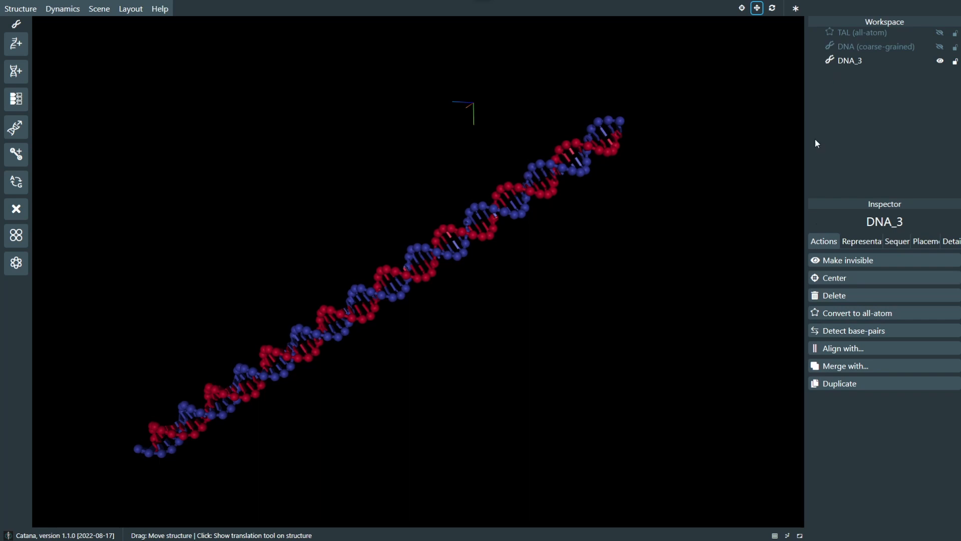
# Step: Convert DNA_3 to all-atom and set its ball+stick representation's filter to "all"
pyautogui.click(849, 318)
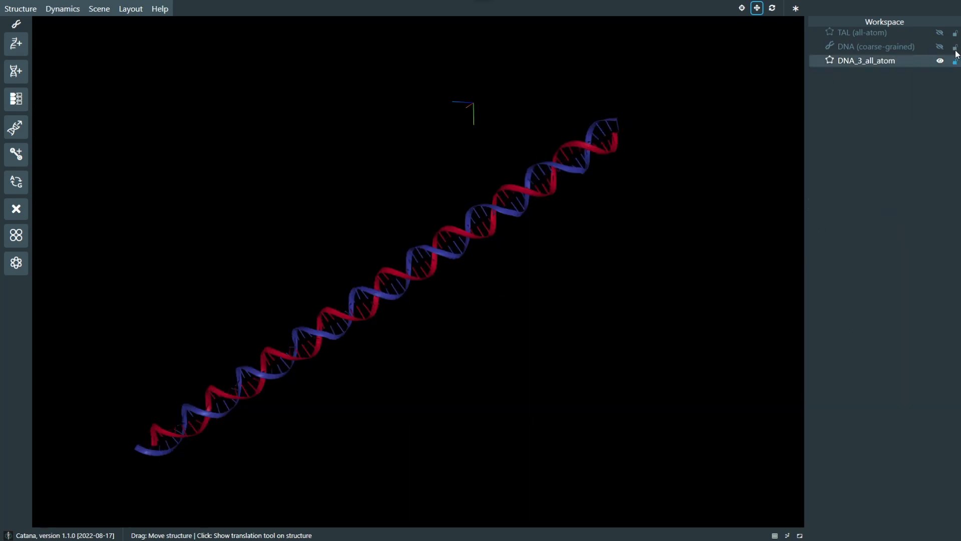
pyautogui.click(893, 64)
pyautogui.click(860, 241)
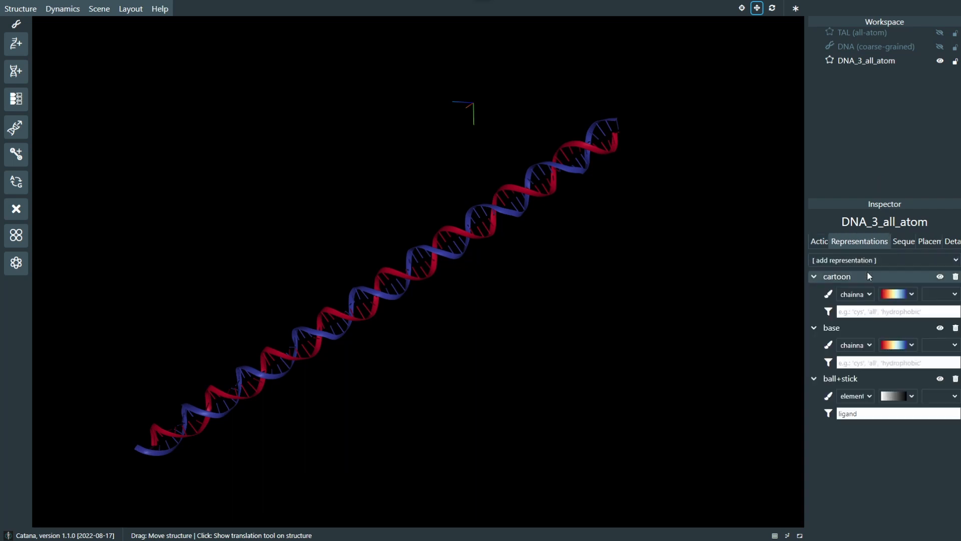
pyautogui.doubleClick(880, 413)
pyautogui.write('all')
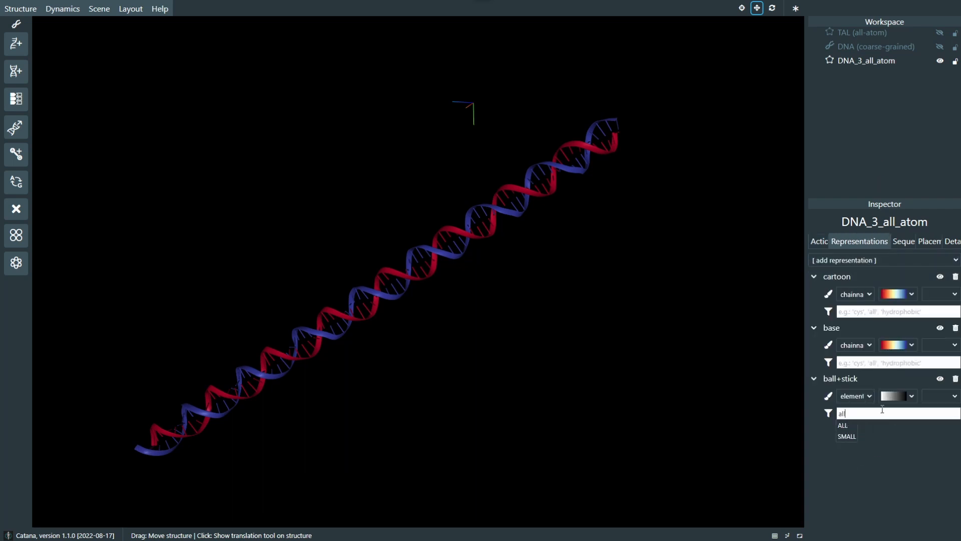
pyautogui.press('Return')
# Step: Hide the base and cartoon representations of DNA_3_all_atom and examine its ball+stick atoms up close
pyautogui.click(940, 327)
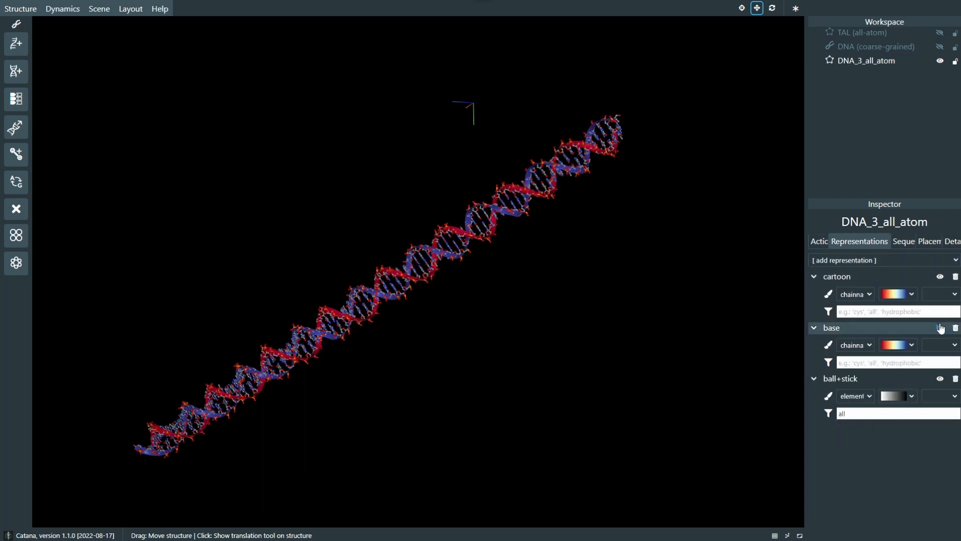
pyautogui.click(940, 276)
pyautogui.moveTo(473, 312)
pyautogui.mouseDown()
pyautogui.moveTo(482, 308)
pyautogui.moveTo(471, 304)
pyautogui.mouseUp()
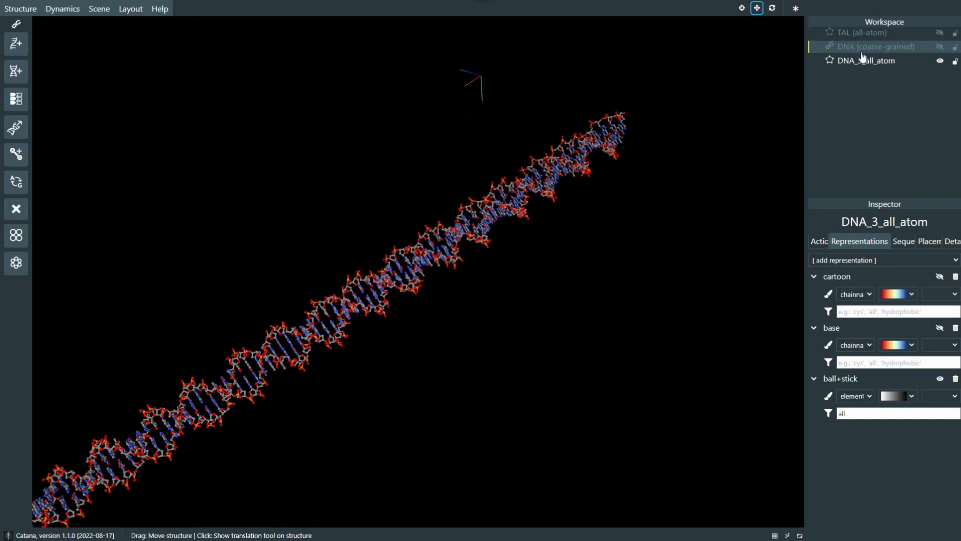
pyautogui.scroll(6, 395, 373)
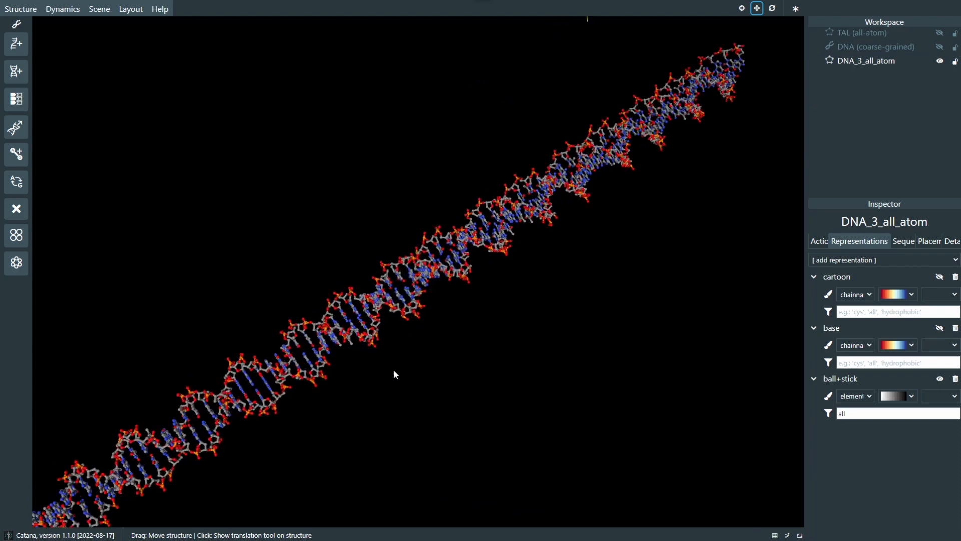
pyautogui.moveTo(542, 294); pyautogui.dragTo(546, 338)
pyautogui.scroll(-5, 531, 317)
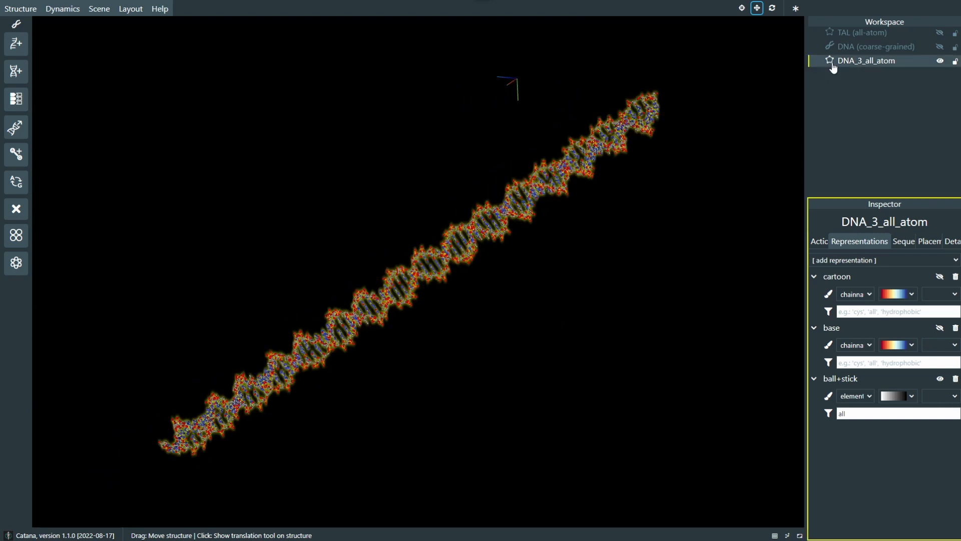
# Step: Convert DNA_3_all_atom back to coarse-grained and select the resulting strand
pyautogui.click(822, 241)
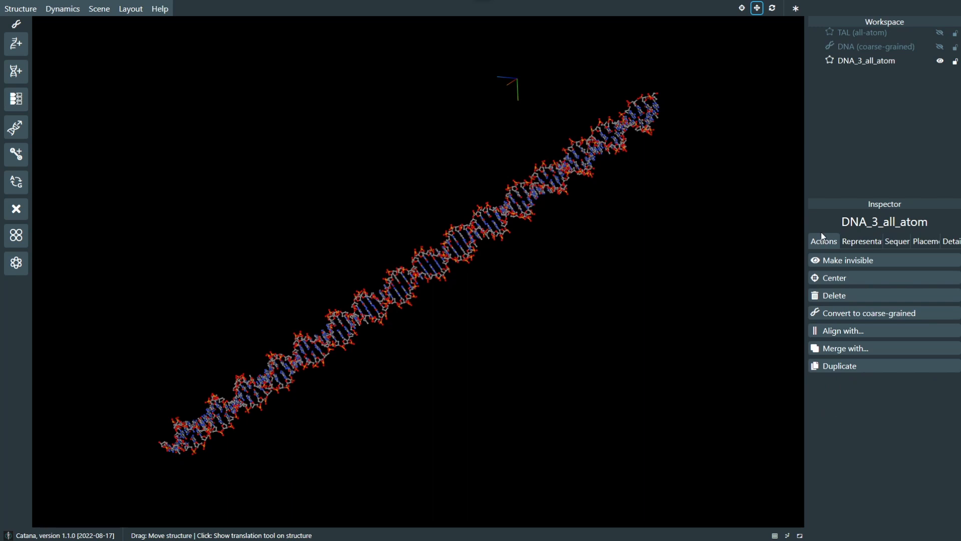
pyautogui.click(843, 315)
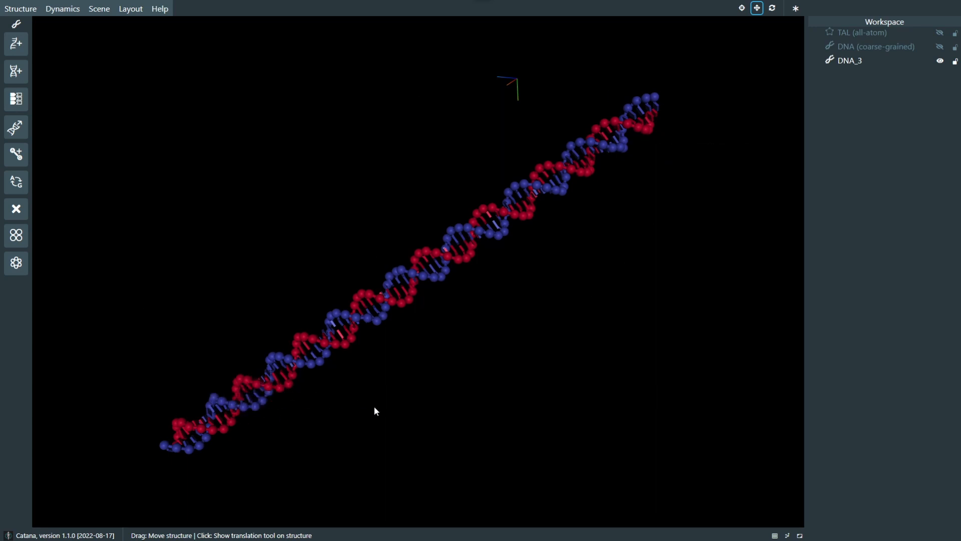
pyautogui.click(850, 61)
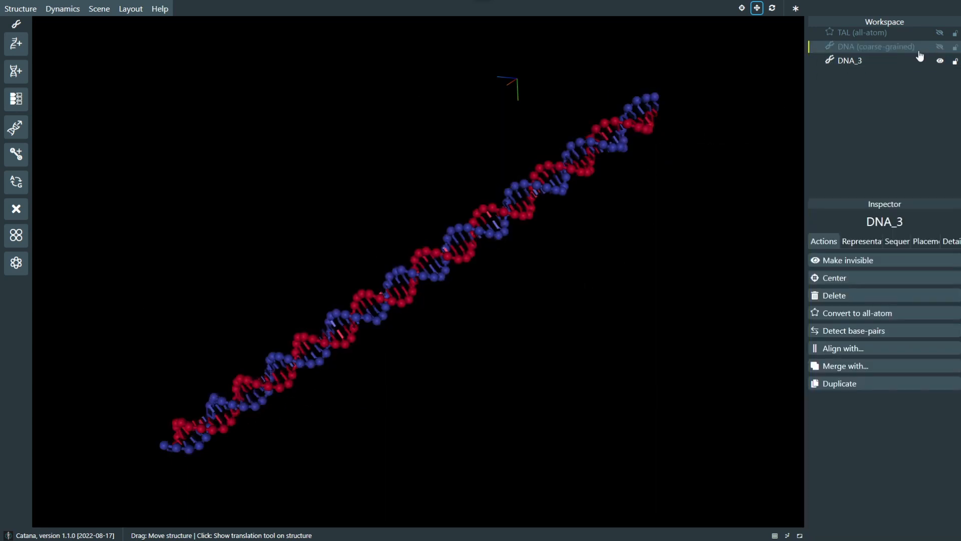
# Step: Show the TAL (all-atom) structure and move DNA_3 up and away from it
pyautogui.click(938, 35)
pyautogui.scroll(-3, 577, 253)
pyautogui.scroll(3, 577, 254)
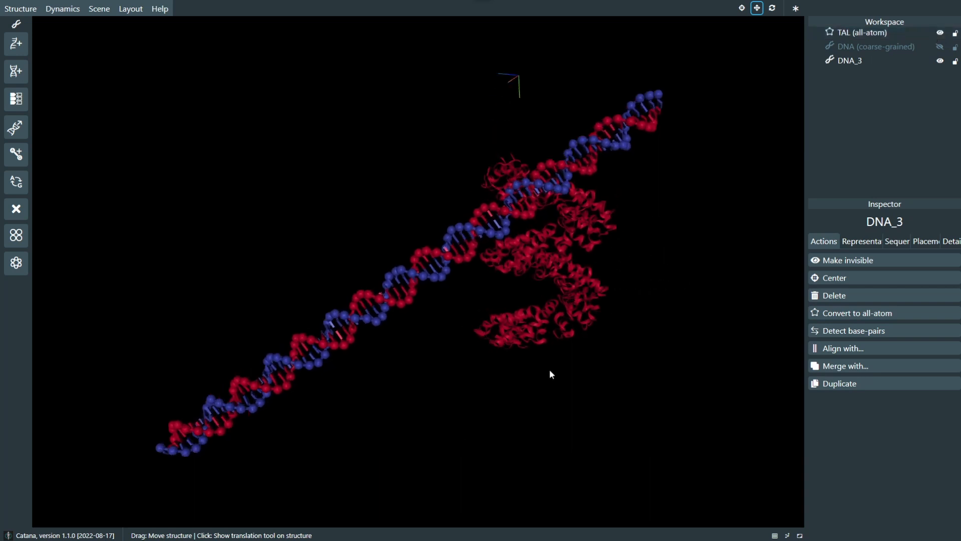
pyautogui.moveTo(549, 371); pyautogui.dragTo(495, 382, button='middle')
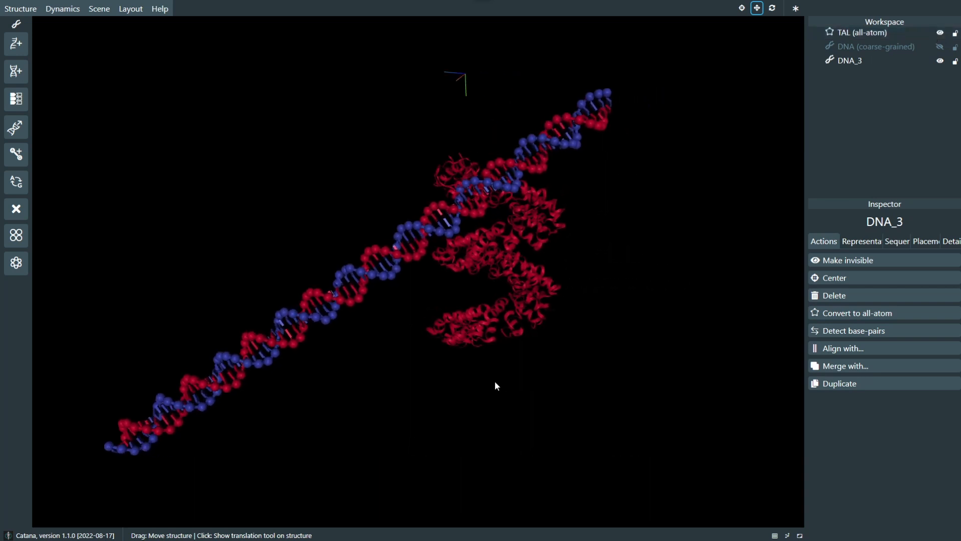
pyautogui.click(323, 300)
pyautogui.moveTo(327, 301); pyautogui.dragTo(266, 307)
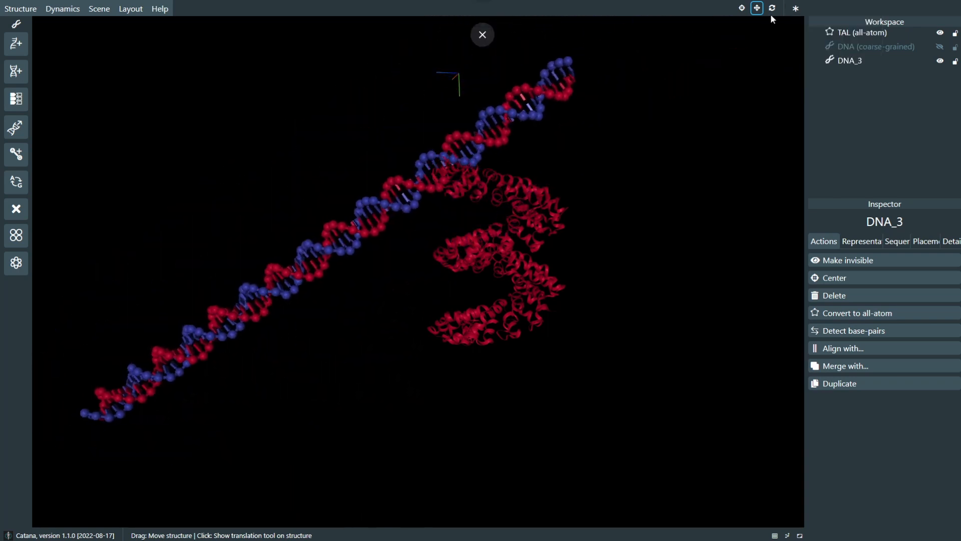
# Step: Rotate DNA_3 to a nearly vertical orientation and position it through the centre of the TAL helix
pyautogui.click(772, 10)
pyautogui.moveTo(347, 230); pyautogui.dragTo(491, 225)
pyautogui.click(757, 8)
pyautogui.moveTo(612, 228)
pyautogui.mouseDown()
pyautogui.moveTo(619, 271)
pyautogui.moveTo(617, 232)
pyautogui.mouseUp()
pyautogui.scroll(-4, 616, 227)
pyautogui.moveTo(617, 228); pyautogui.dragTo(537, 281, button='right')
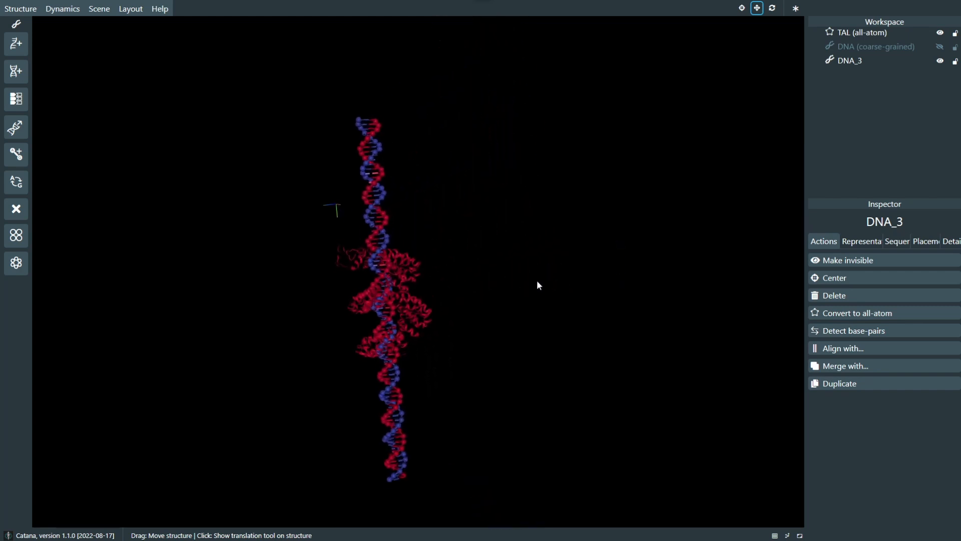
pyautogui.moveTo(537, 282); pyautogui.dragTo(530, 292)
pyautogui.scroll(4, 513, 319)
pyautogui.moveTo(510, 320); pyautogui.dragTo(550, 267, button='right')
pyautogui.scroll(-4, 542, 275)
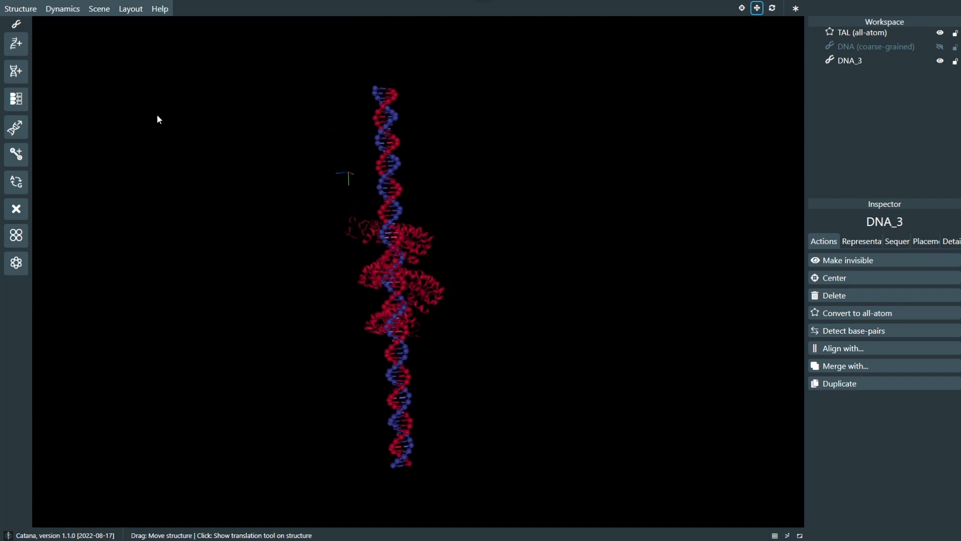
# Step: Open the structure import, check the Custom URL source, and set the remote source back to RCSB database (PDB ID)
pyautogui.moveTo(20, 8)
pyautogui.click(30, 43)
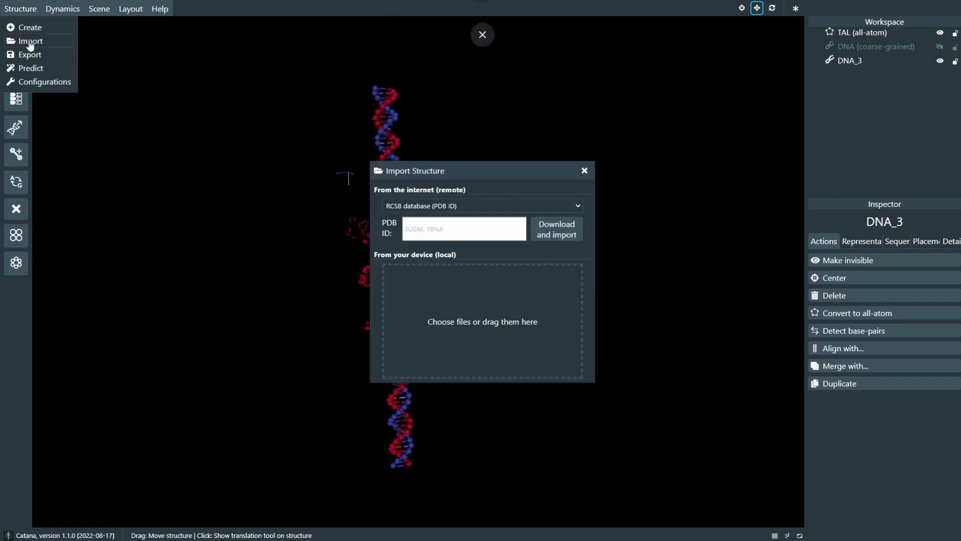
pyautogui.click(465, 206)
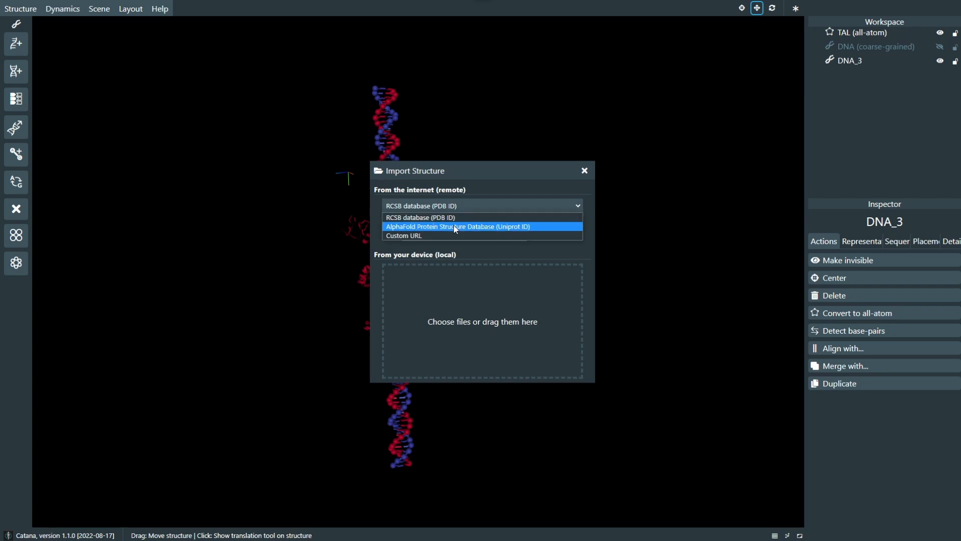
pyautogui.click(455, 236)
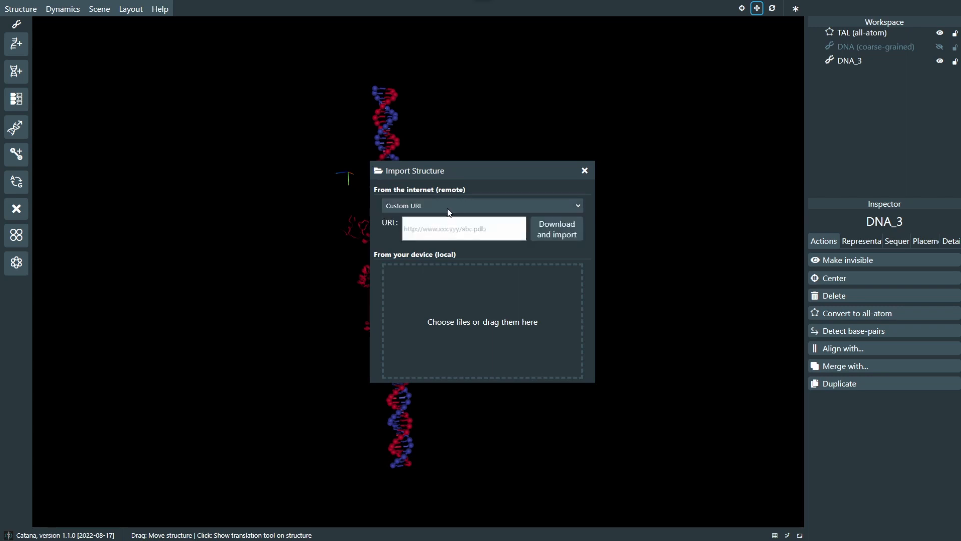
pyautogui.click(449, 207)
pyautogui.click(449, 218)
# Step: Import the local file plane.unf from the Downloads folder
pyautogui.click(457, 299)
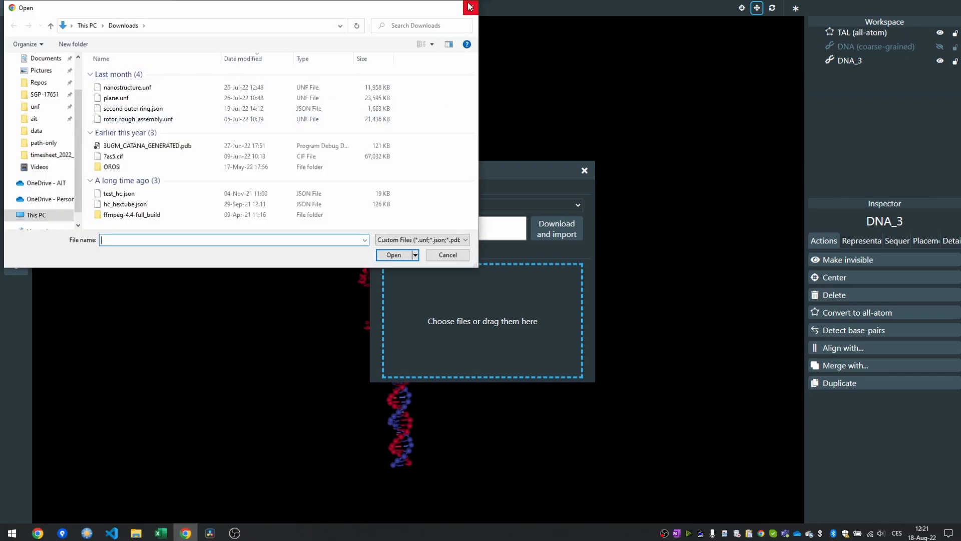
pyautogui.click(116, 98)
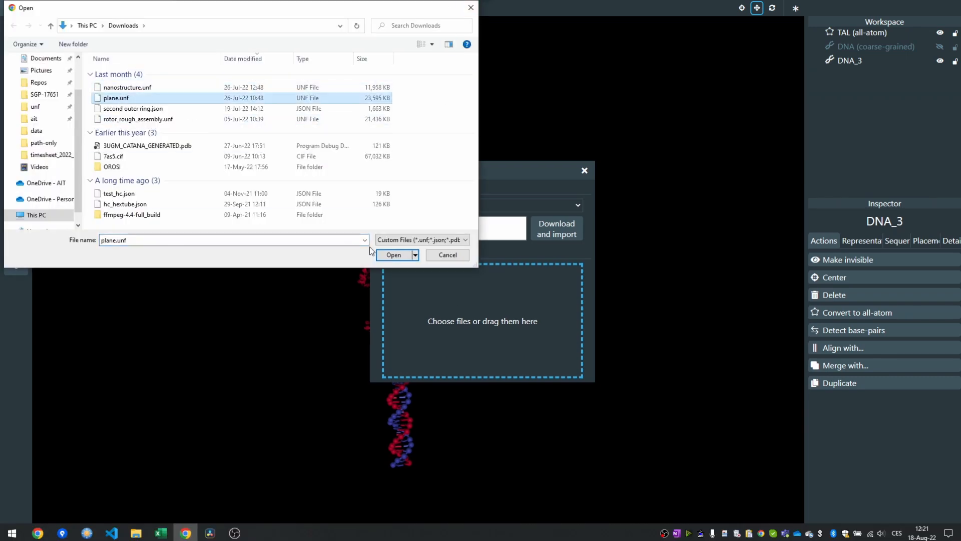
pyautogui.click(391, 255)
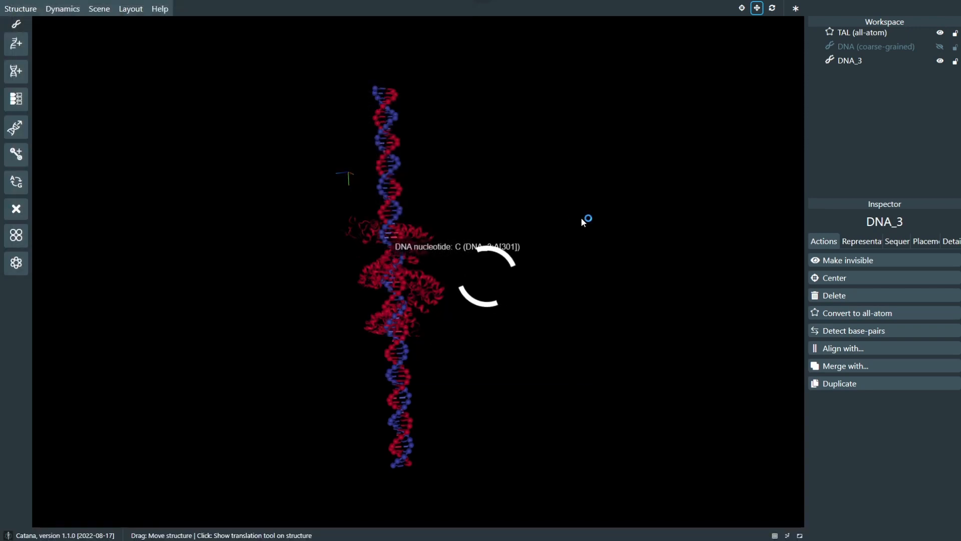
# Step: Hide DNA_3 and TAL (all-atom), inspect the imported plane structure from another angle, and hide it as well
pyautogui.click(941, 60)
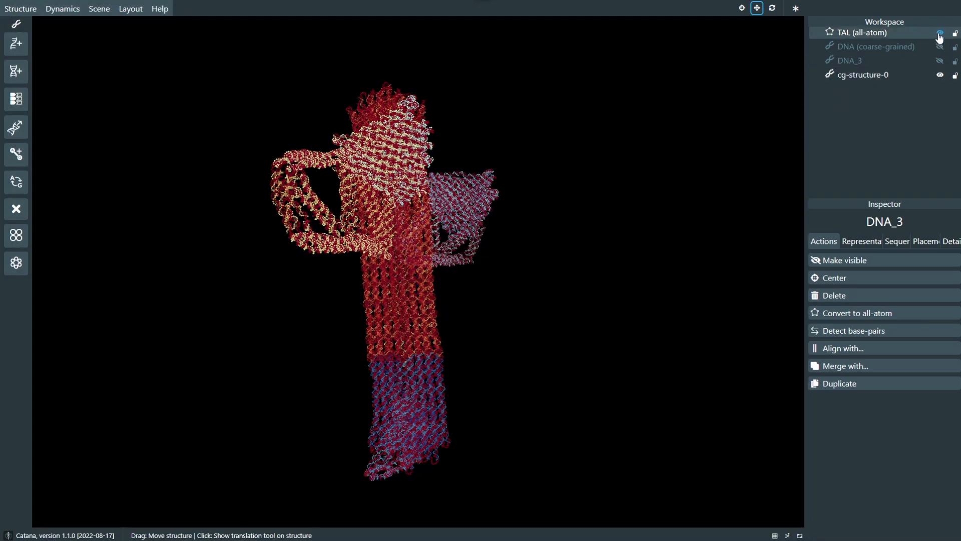
pyautogui.click(940, 34)
pyautogui.moveTo(683, 98); pyautogui.dragTo(580, 205)
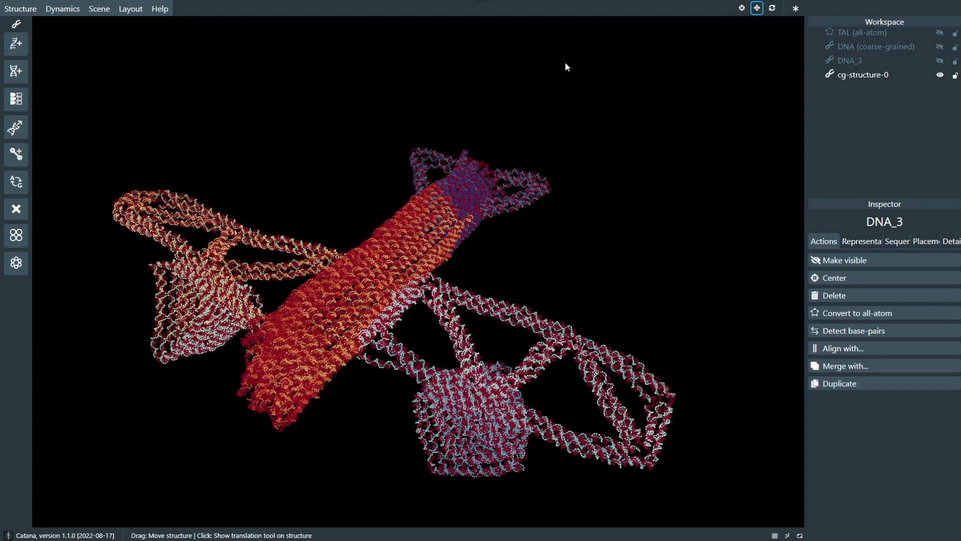
pyautogui.click(940, 75)
# Step: Review the PDB and UNF export options, make DNA_3 visible, and close the export dialog
pyautogui.click(20, 9)
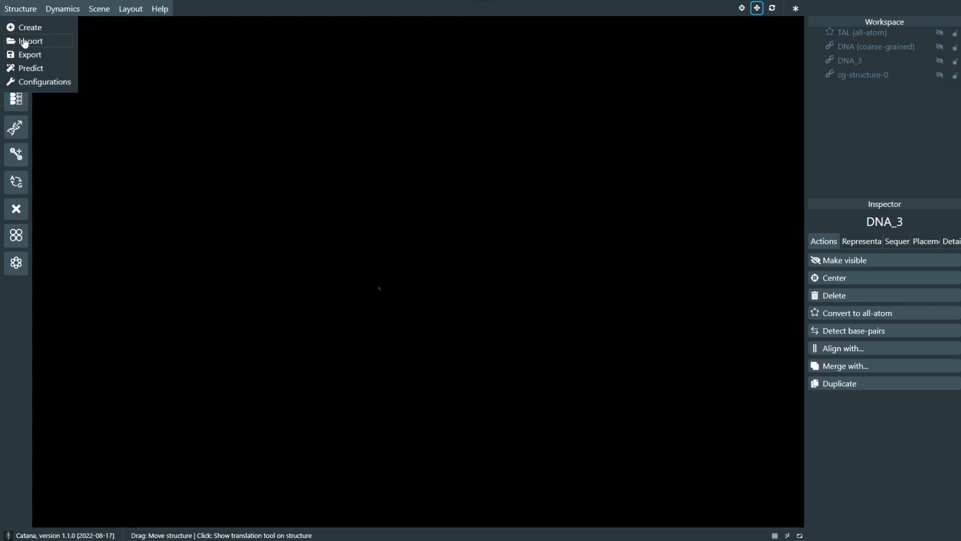
pyautogui.click(28, 54)
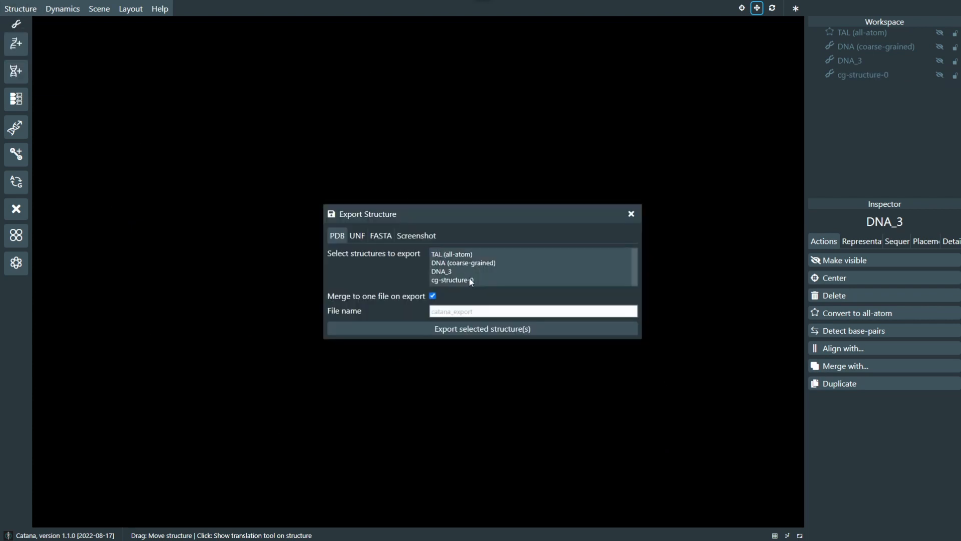
pyautogui.click(357, 237)
pyautogui.click(338, 231)
pyautogui.click(941, 60)
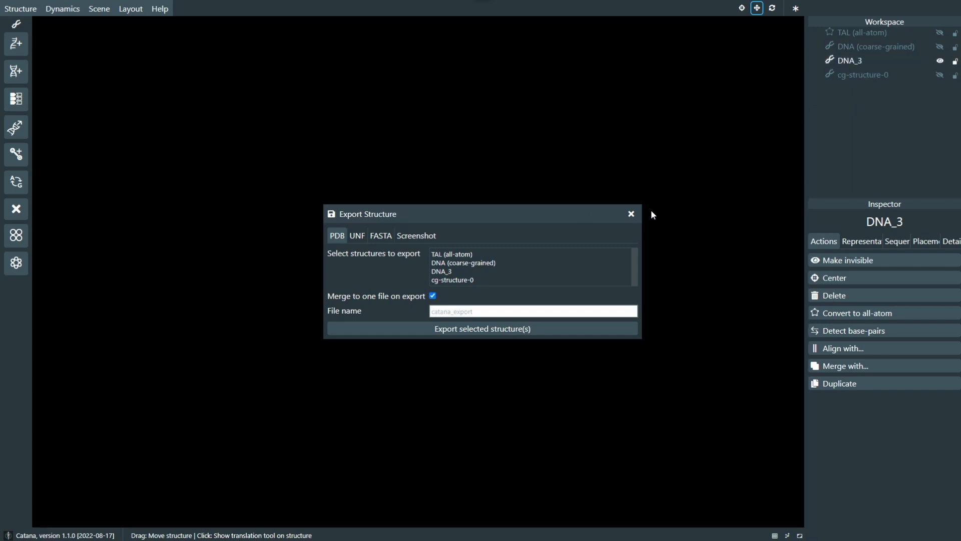
pyautogui.click(631, 214)
# Step: Review the UNF, FASTA and Screenshot export options without exporting anything
pyautogui.click(20, 8)
pyautogui.click(28, 54)
pyautogui.click(359, 239)
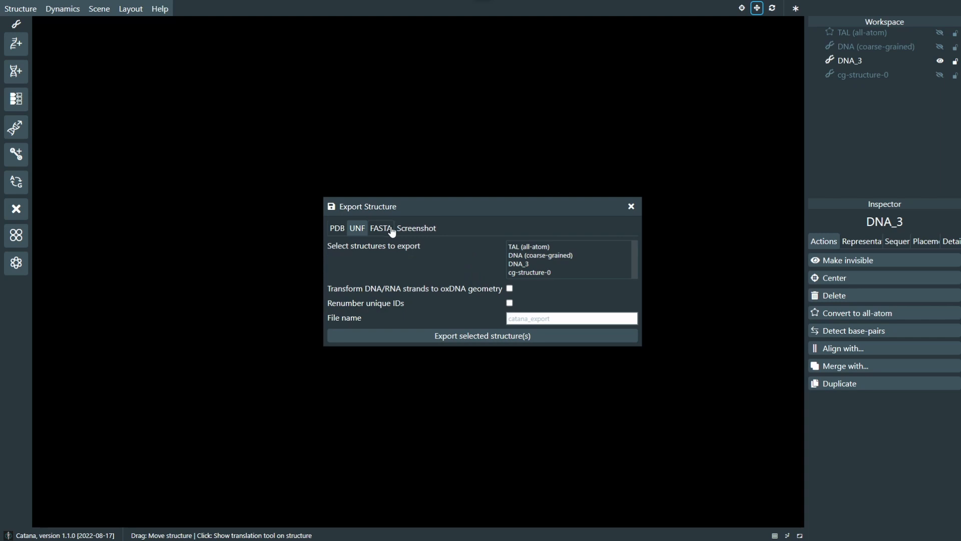
pyautogui.click(390, 230)
pyautogui.click(427, 248)
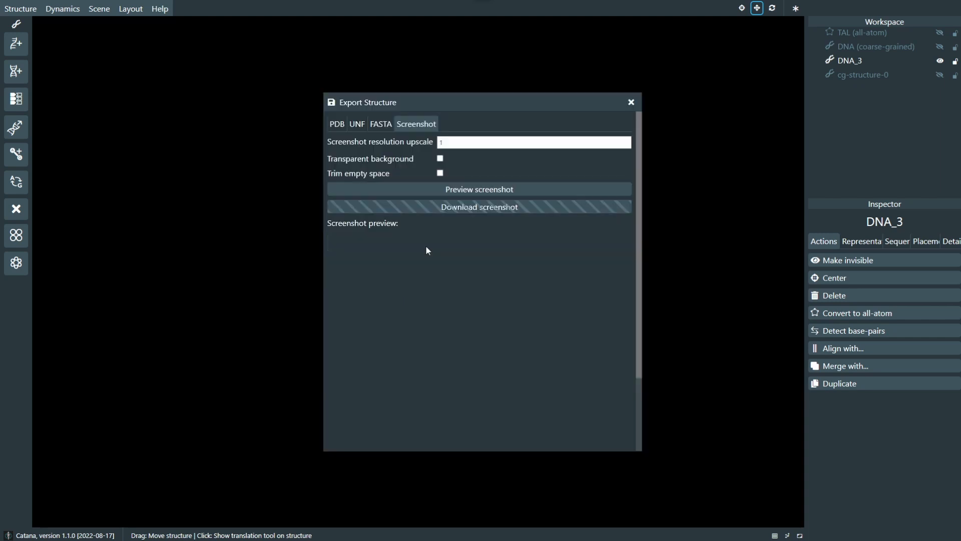
pyautogui.click(631, 102)
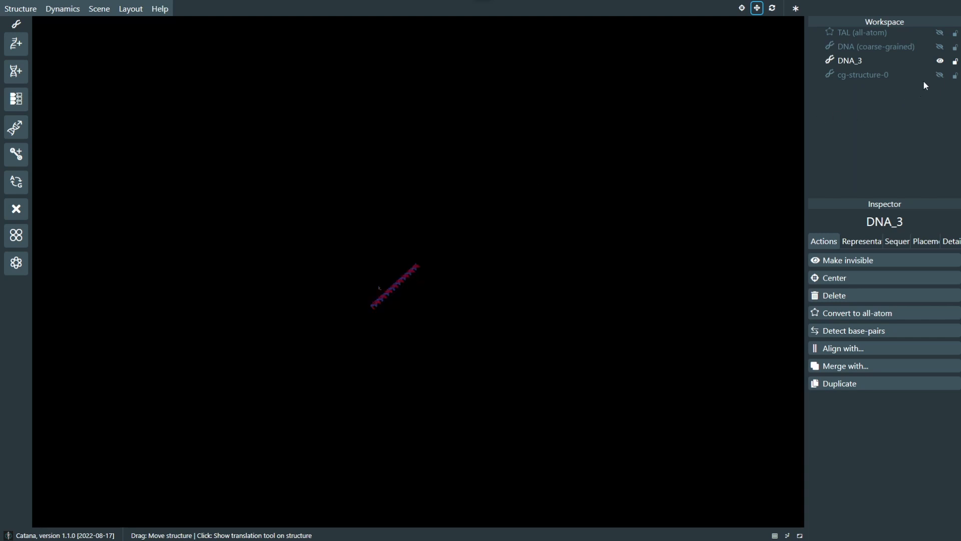
# Step: Hide DNA_3 and show the DNA (coarse-grained) and TAL (all-atom) structures together
pyautogui.click(941, 60)
pyautogui.click(940, 47)
pyautogui.click(940, 32)
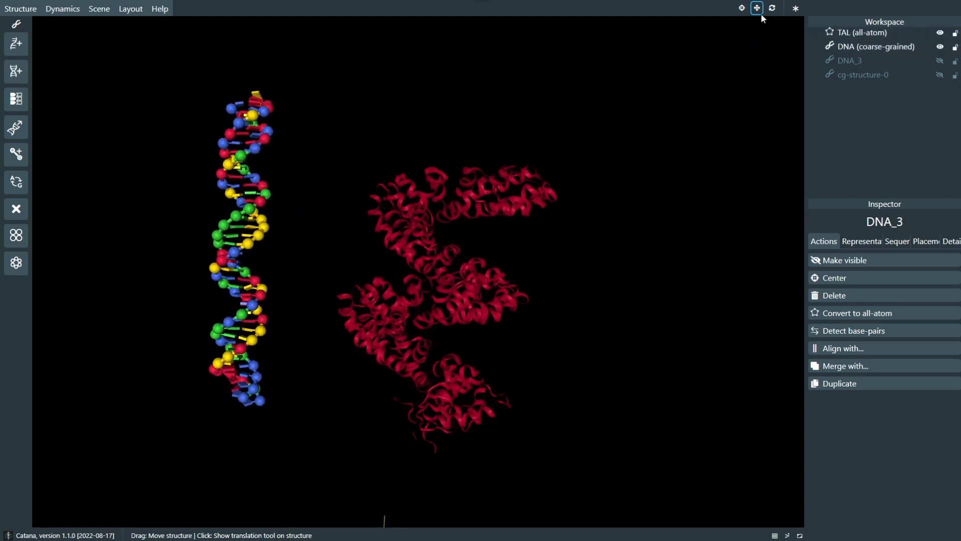
pyautogui.moveTo(245, 208); pyautogui.dragTo(296, 245)
pyautogui.moveTo(180, 254); pyautogui.dragTo(220, 215, button='right')
pyautogui.scroll(5, 220, 215)
# Step: Open the screenshot export and preview the scene at the default settings
pyautogui.moveTo(1, 4)
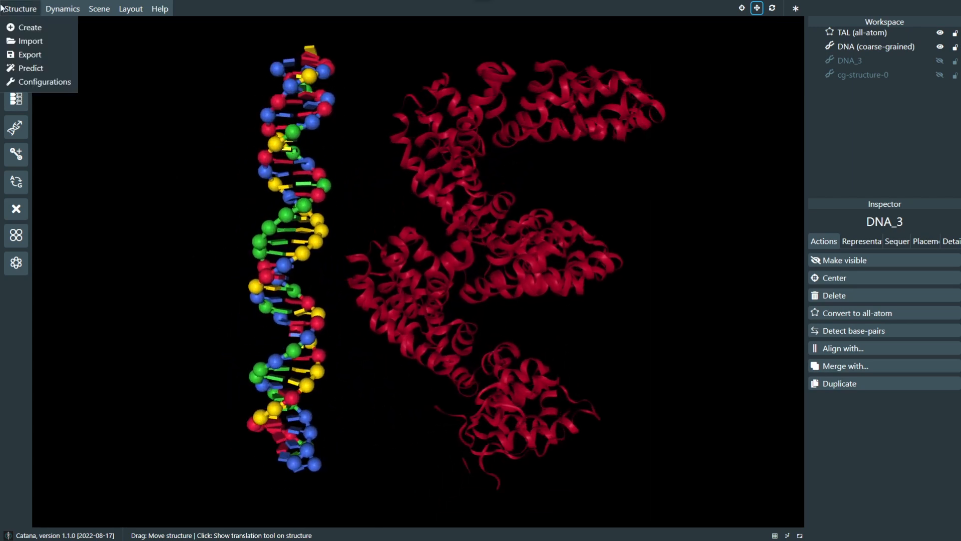
pyautogui.click(20, 55)
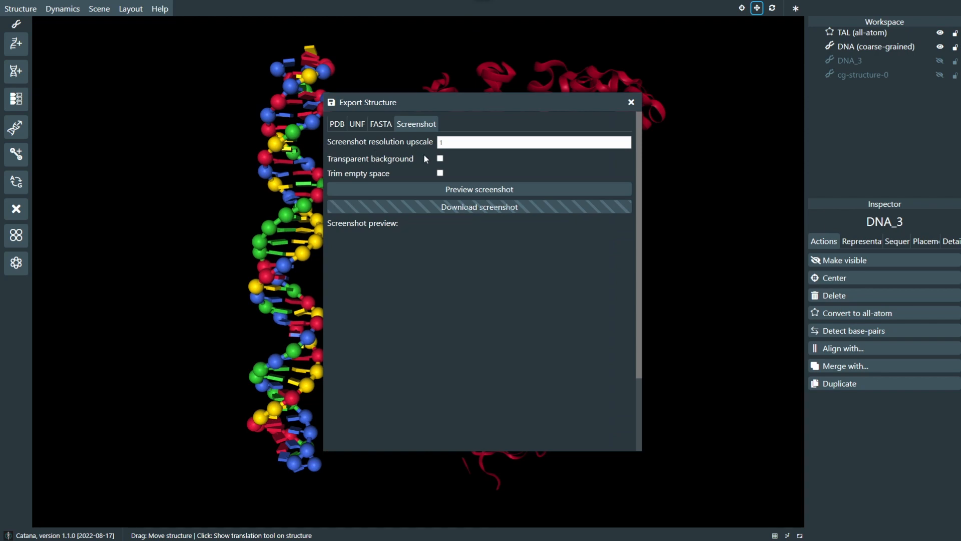
pyautogui.click(449, 190)
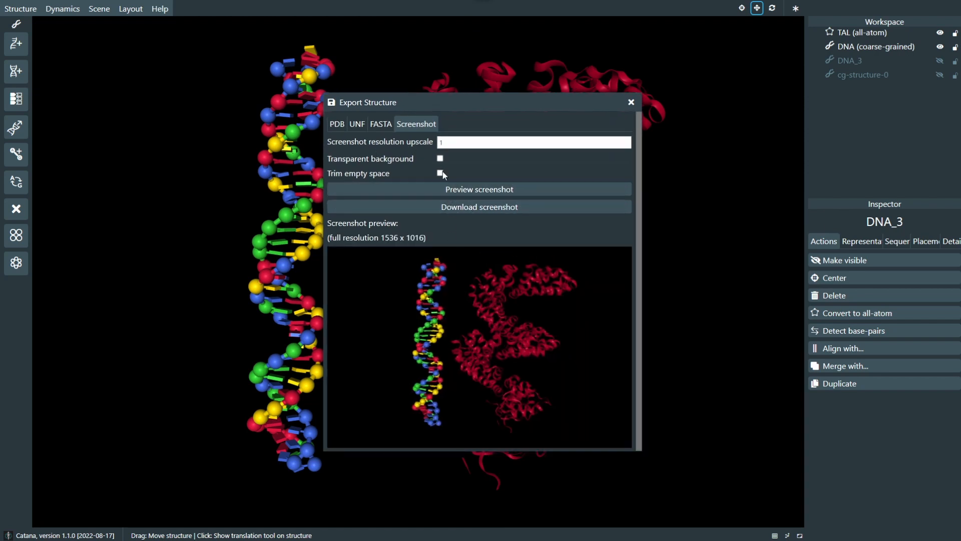
# Step: Set the screenshot to resolution upscale 2, transparent background and trimmed empty space, and check its preview
pyautogui.click(440, 158)
pyautogui.click(440, 173)
pyautogui.click(438, 192)
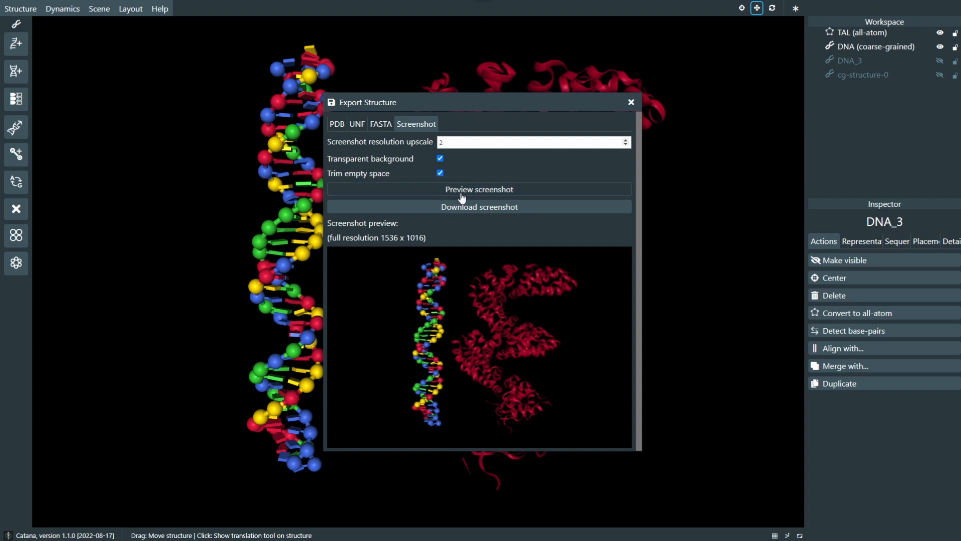
pyautogui.scroll(-3, 476, 317)
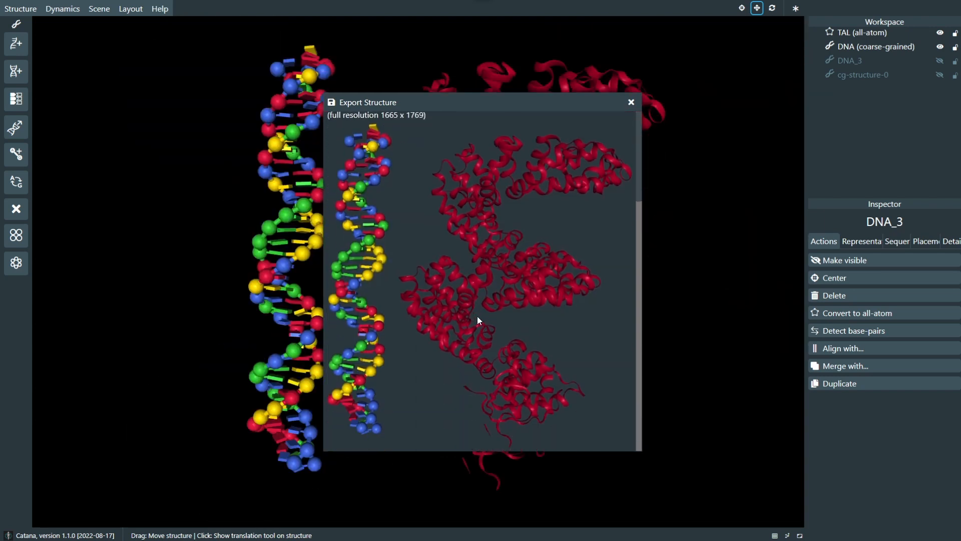
pyautogui.scroll(3, 465, 280)
pyautogui.scroll(-3, 429, 272)
pyautogui.scroll(3, 501, 255)
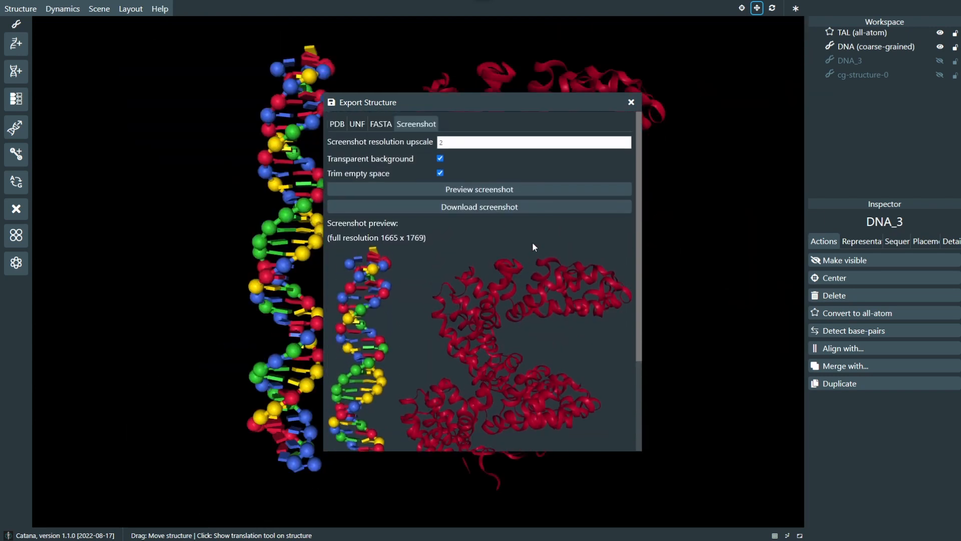
pyautogui.click(630, 102)
# Step: Try out the background color selector in the scene settings, leaving the background black
pyautogui.click(60, 9)
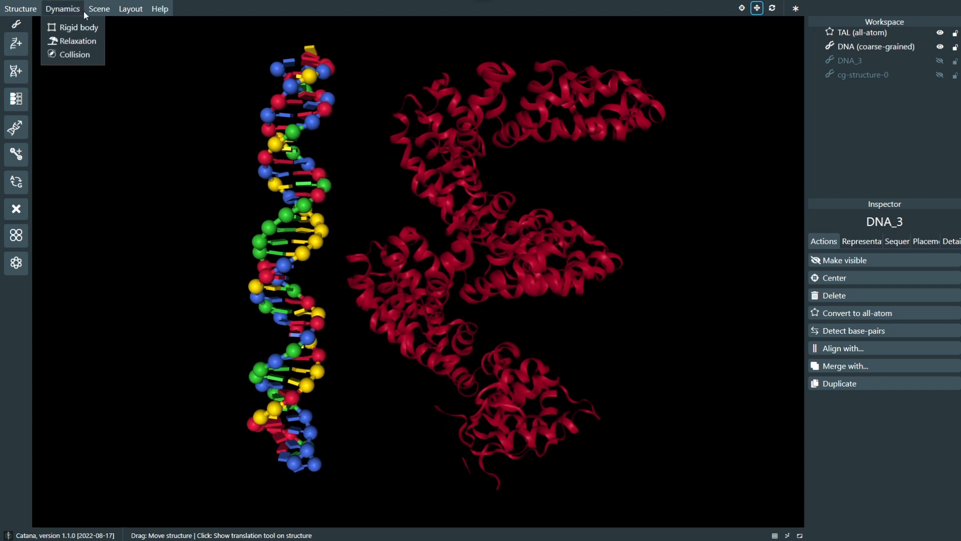
pyautogui.click(105, 27)
pyautogui.click(497, 234)
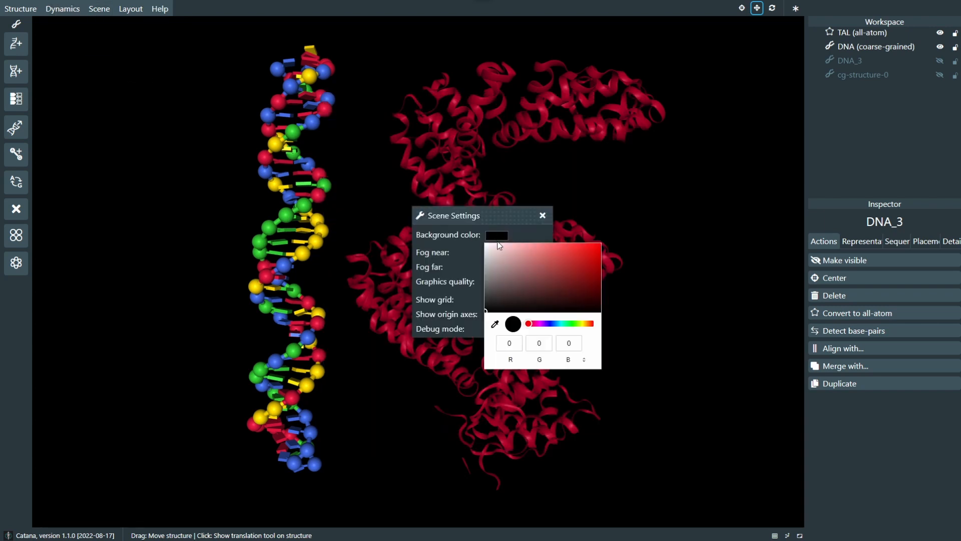
pyautogui.moveTo(488, 281); pyautogui.dragTo(468, 340)
pyautogui.click(543, 215)
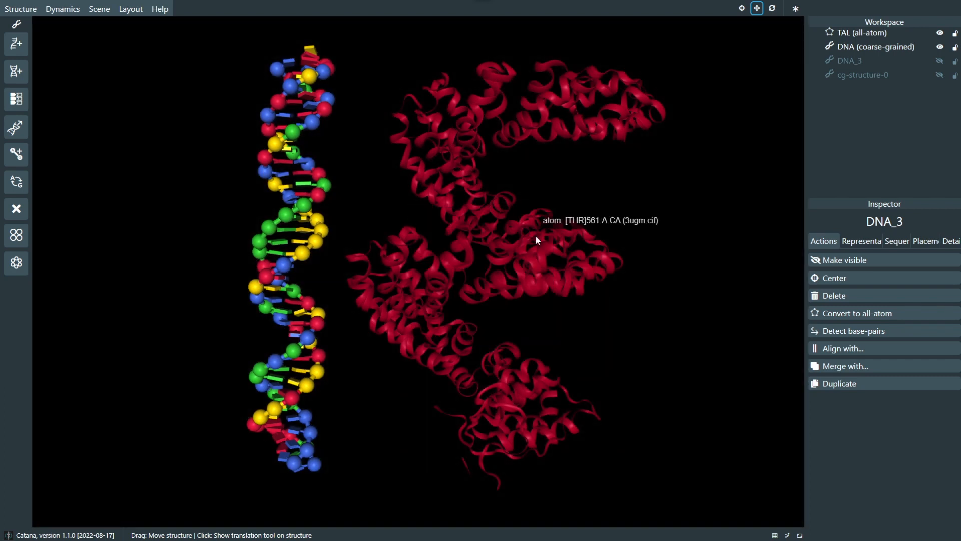
# Step: Lower the Fog far setting of the scene and examine the fogged DNA and TAL from different distances and angles
pyautogui.click(112, 27)
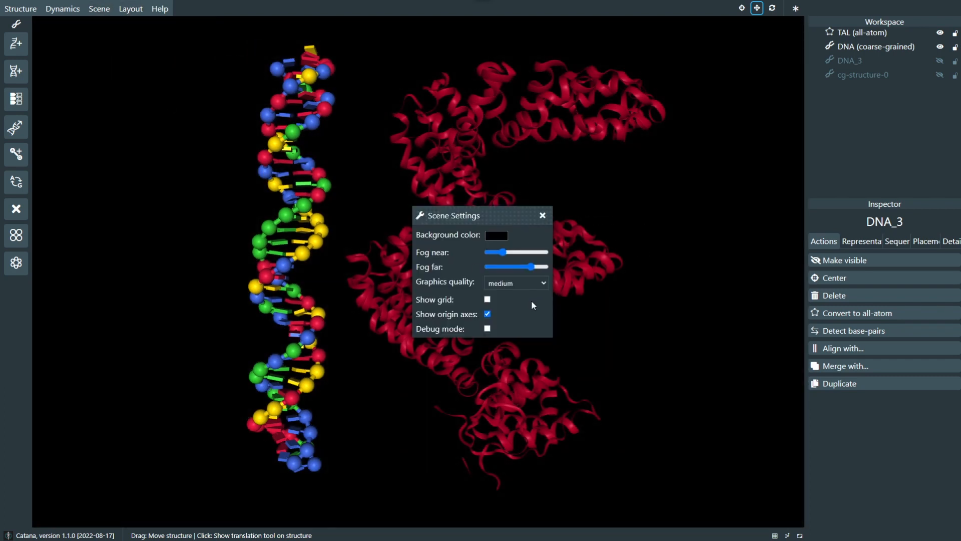
pyautogui.moveTo(537, 268); pyautogui.dragTo(506, 269)
pyautogui.click(543, 215)
pyautogui.moveTo(545, 226); pyautogui.dragTo(257, 289)
pyautogui.scroll(-5, 256, 289)
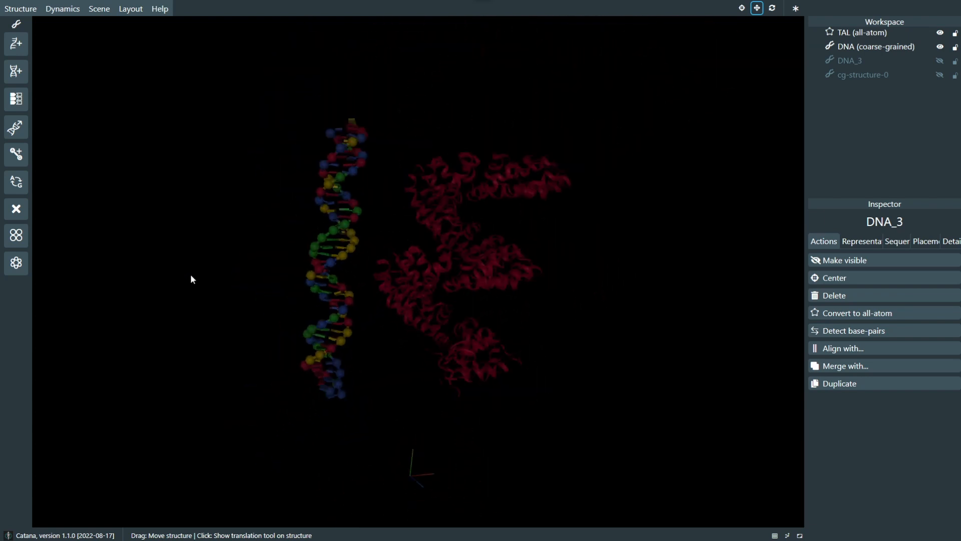
pyautogui.moveTo(348, 212); pyautogui.dragTo(224, 164)
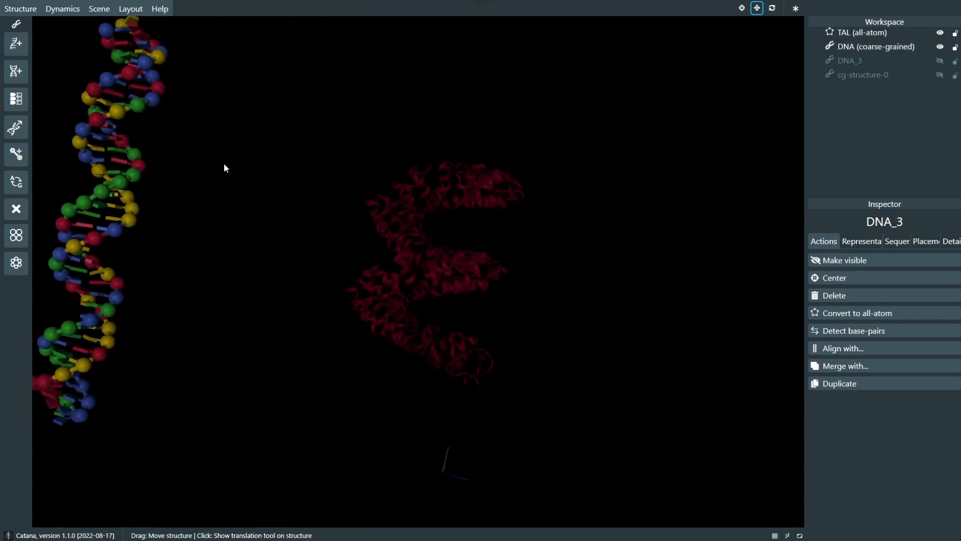
# Step: Switch to the Visualization layout and back to Coarse-grained modeling
pyautogui.click(126, 11)
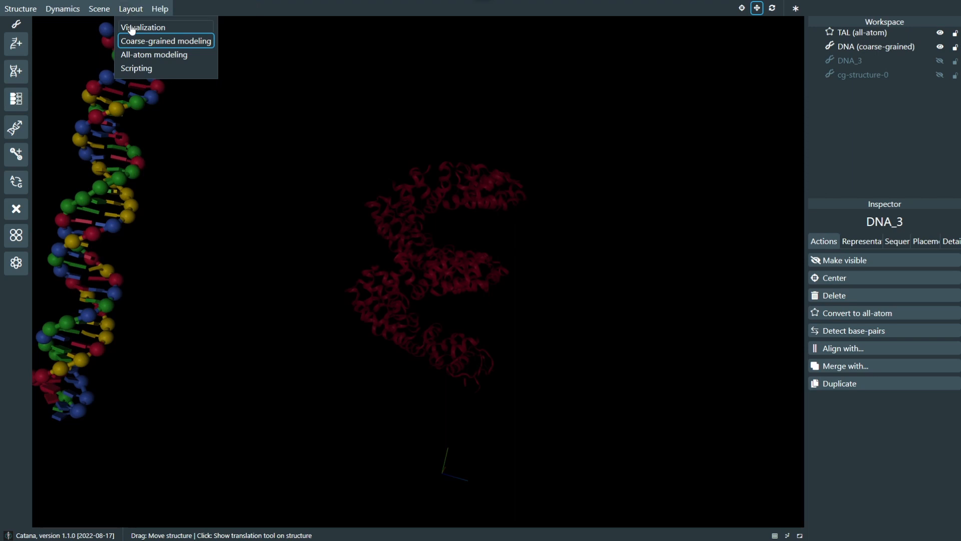
pyautogui.click(128, 27)
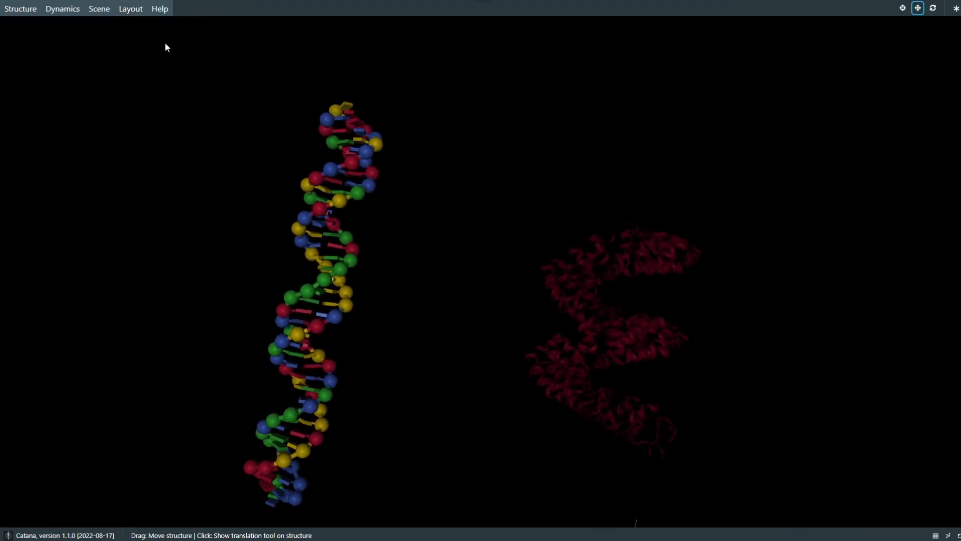
pyautogui.click(130, 9)
pyautogui.click(132, 40)
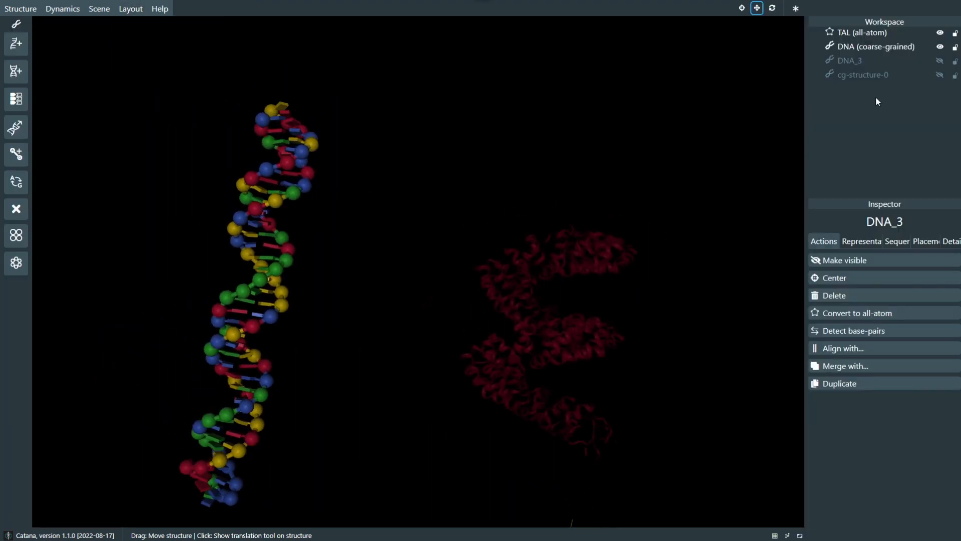
# Step: Switch to the Visualization layout again and examine the coarse-grained DNA up close
pyautogui.click(145, 30)
pyautogui.scroll(6, 470, 208)
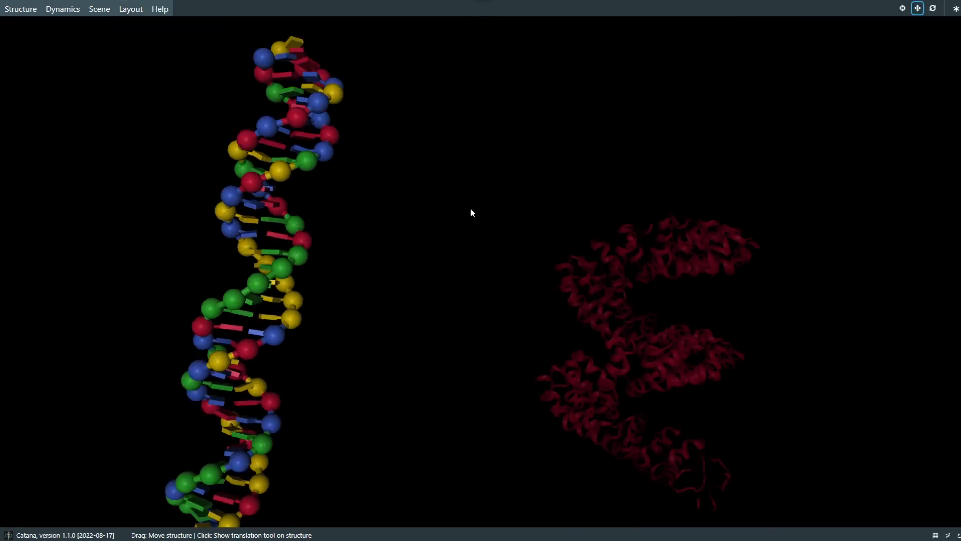
pyautogui.moveTo(329, 128); pyautogui.dragTo(453, 188, button='right')
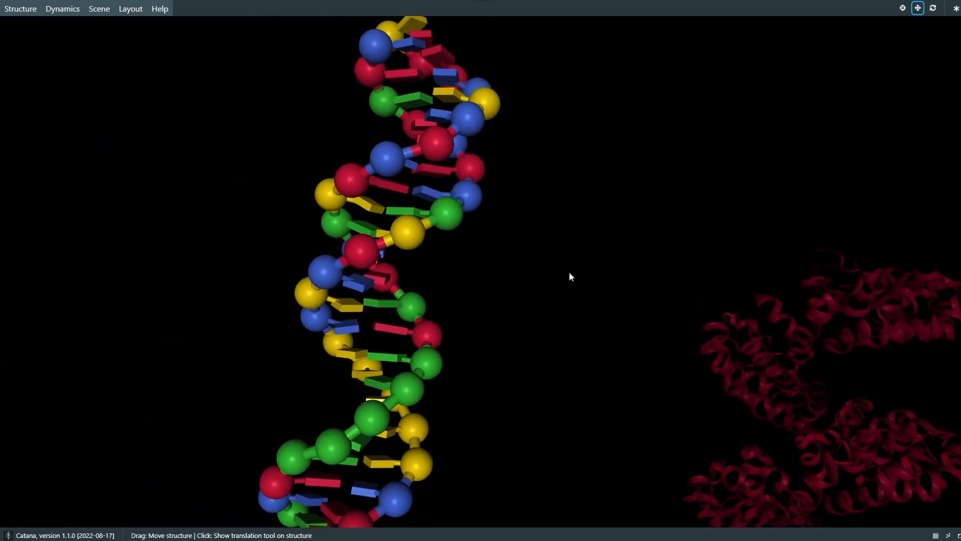
pyautogui.scroll(6, 562, 318)
pyautogui.scroll(-10, 558, 289)
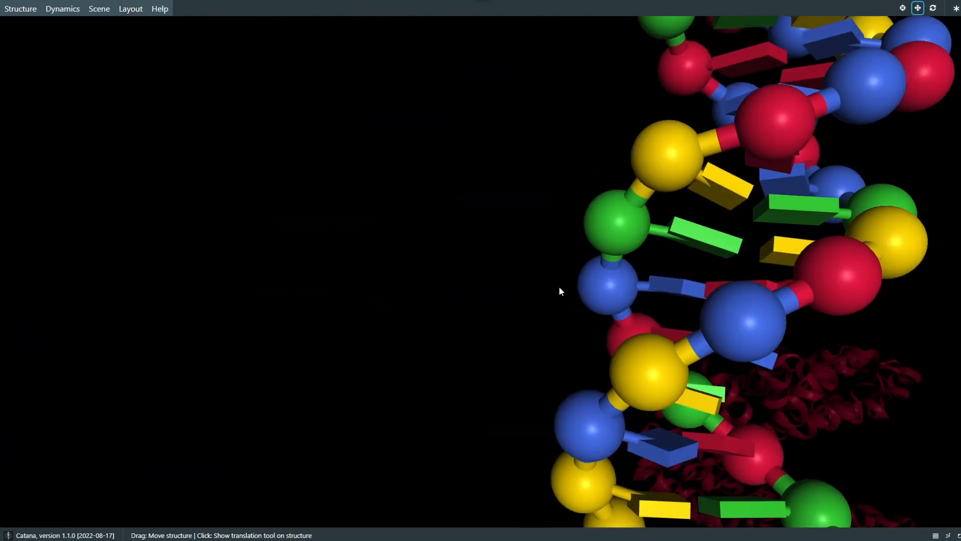
# Step: Switch to the Coarse-grained modeling layout and from there to the Scripting layout
pyautogui.click(141, 14)
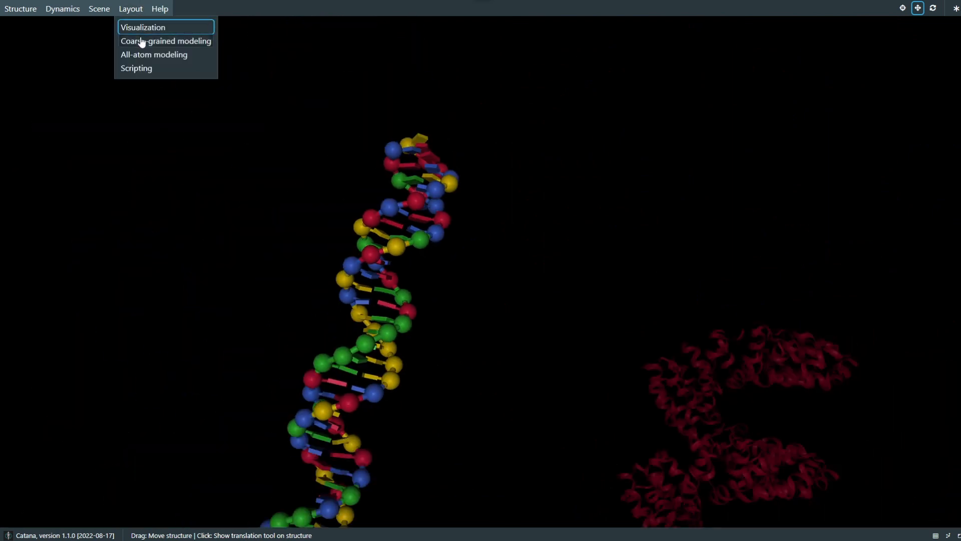
pyautogui.click(142, 41)
pyautogui.click(149, 9)
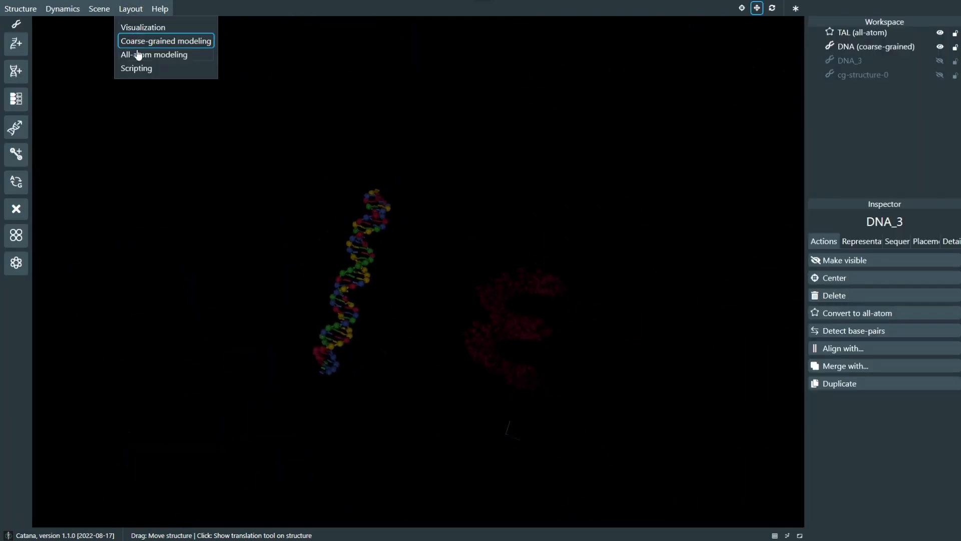
pyautogui.click(137, 67)
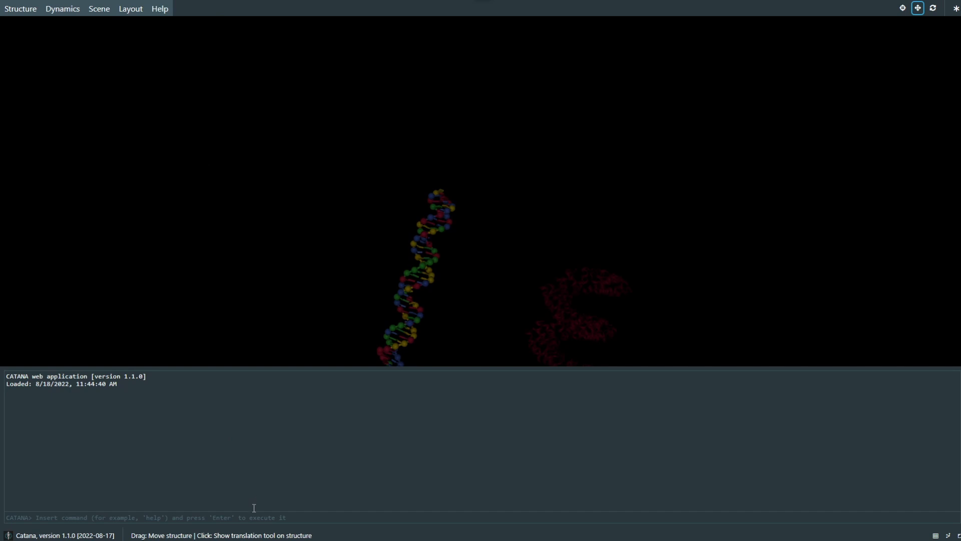
# Step: List the available console commands with help and create a single DNA strand with the command "create ss AGATA"
pyautogui.write('help')
pyautogui.press('Return')
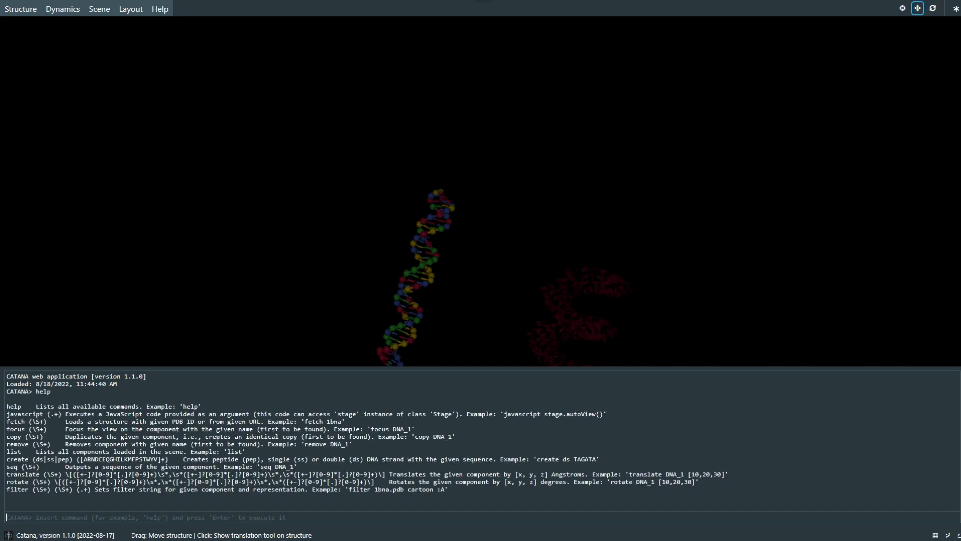
pyautogui.write('create ss AGATA')
pyautogui.press('Return')
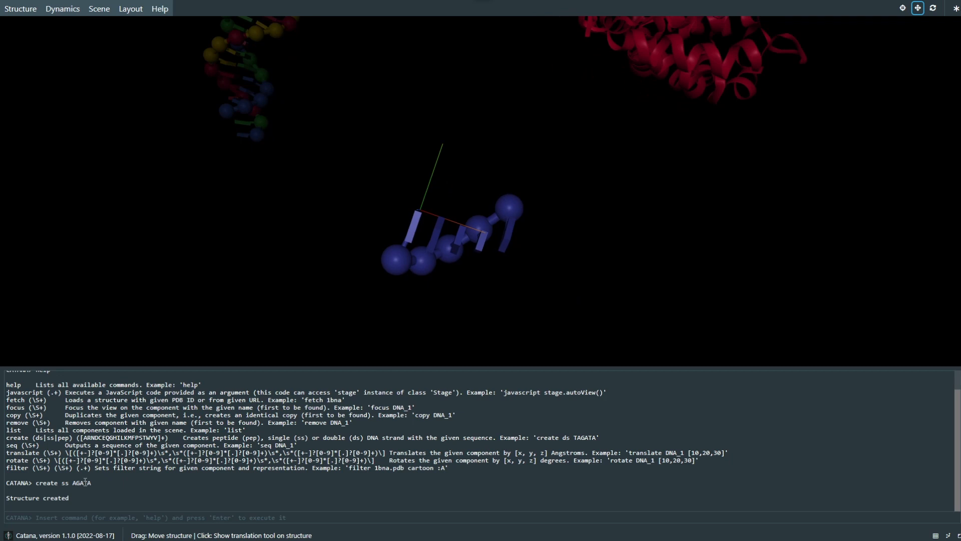
# Step: Return to the Coarse-grained modeling layout and hide DNA_4, the coarse-grained DNA and TAL
pyautogui.click(131, 9)
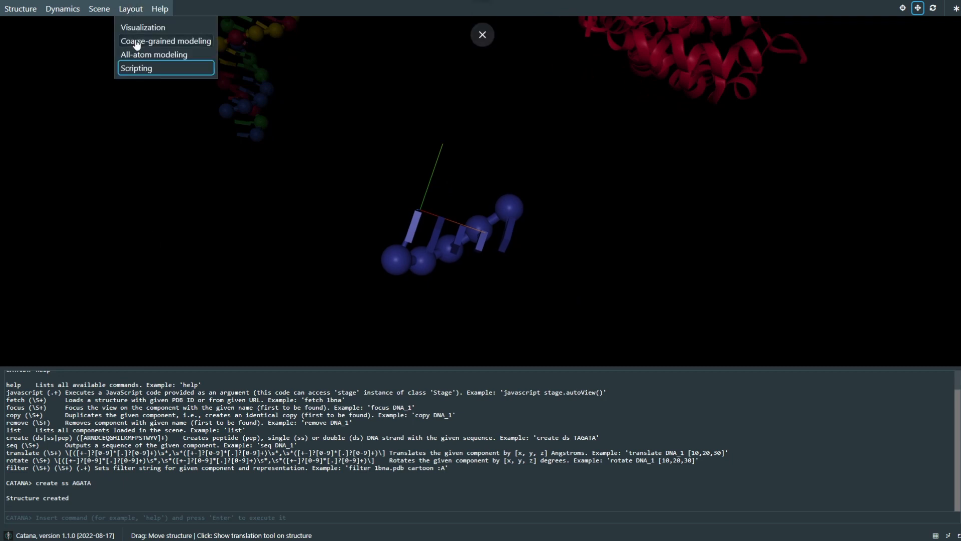
pyautogui.click(136, 42)
pyautogui.click(26, 10)
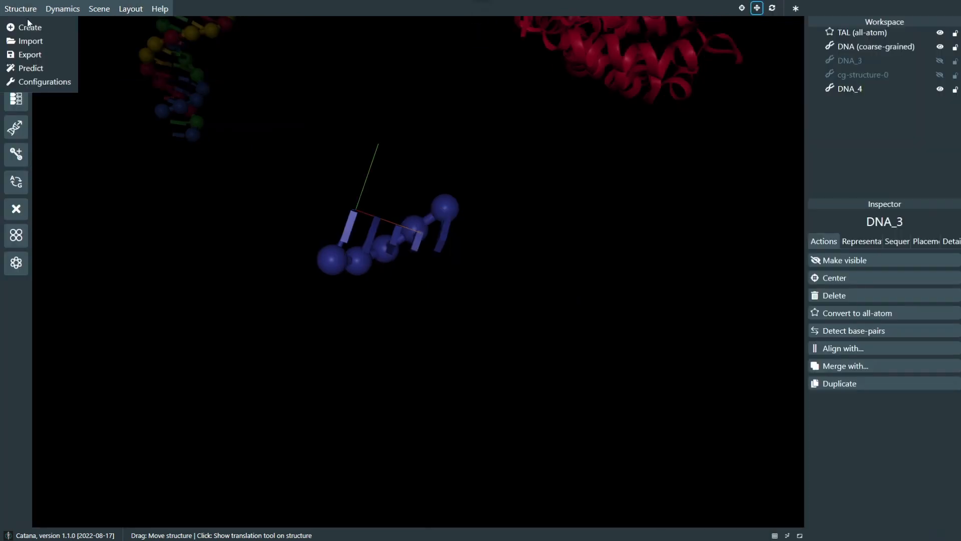
pyautogui.click(940, 89)
pyautogui.click(941, 46)
pyautogui.click(941, 32)
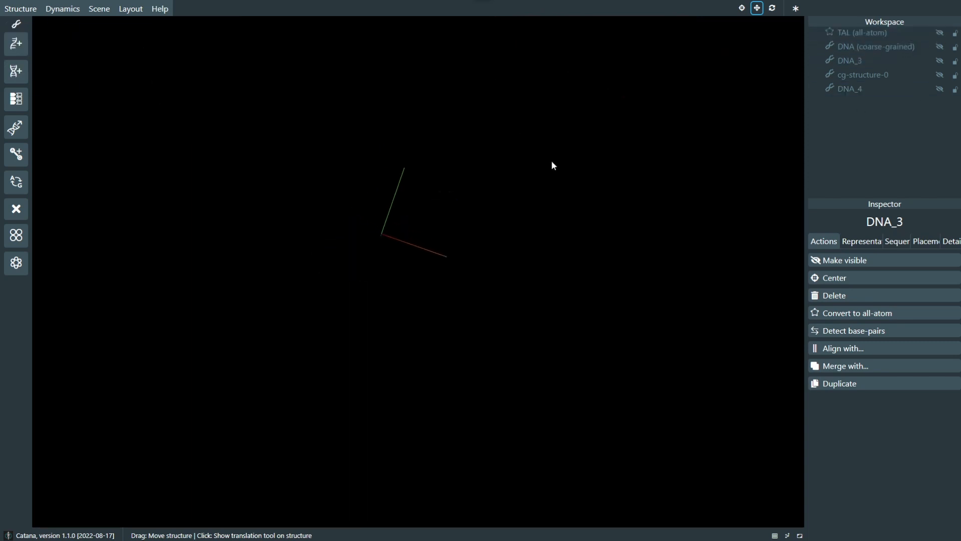
# Step: Show the scene grid and create a single-stranded DNA structure from the sequence AGATA
pyautogui.click(775, 535)
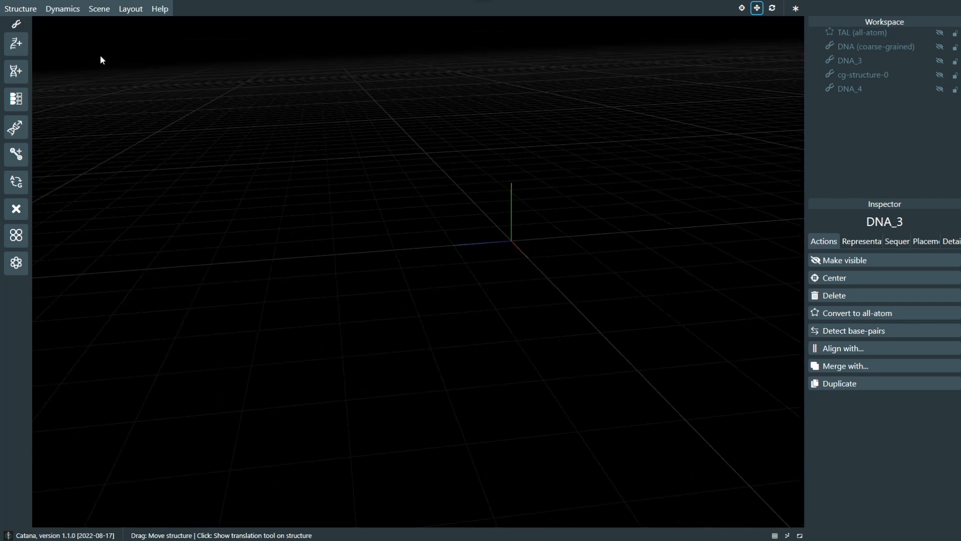
pyautogui.click(21, 12)
pyautogui.click(29, 27)
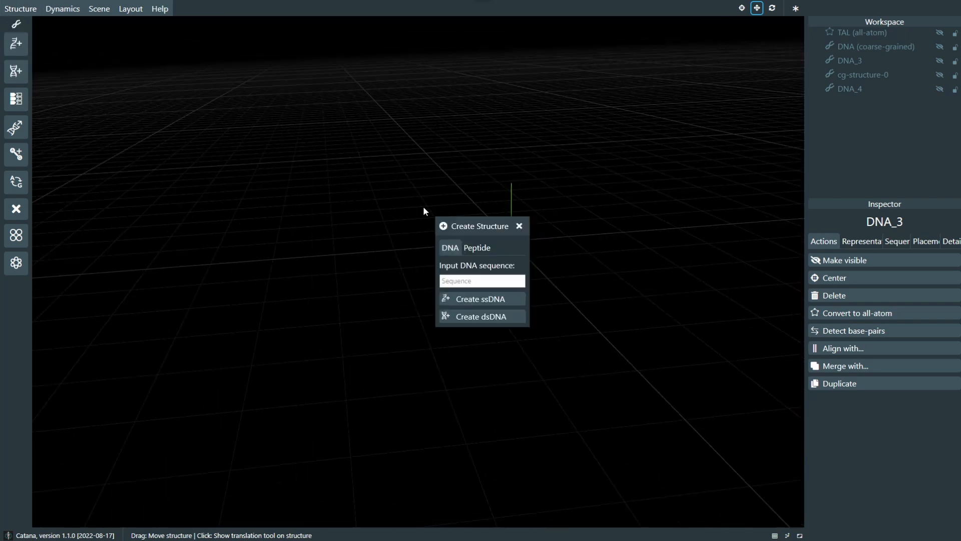
pyautogui.click(470, 249)
pyautogui.click(339, 243)
pyautogui.click(474, 281)
pyautogui.write('AGATA')
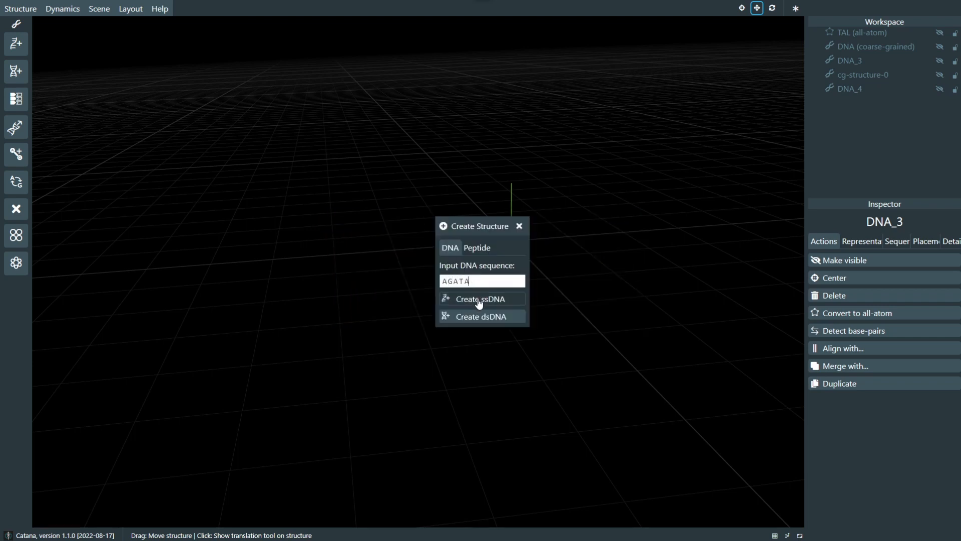
pyautogui.click(479, 300)
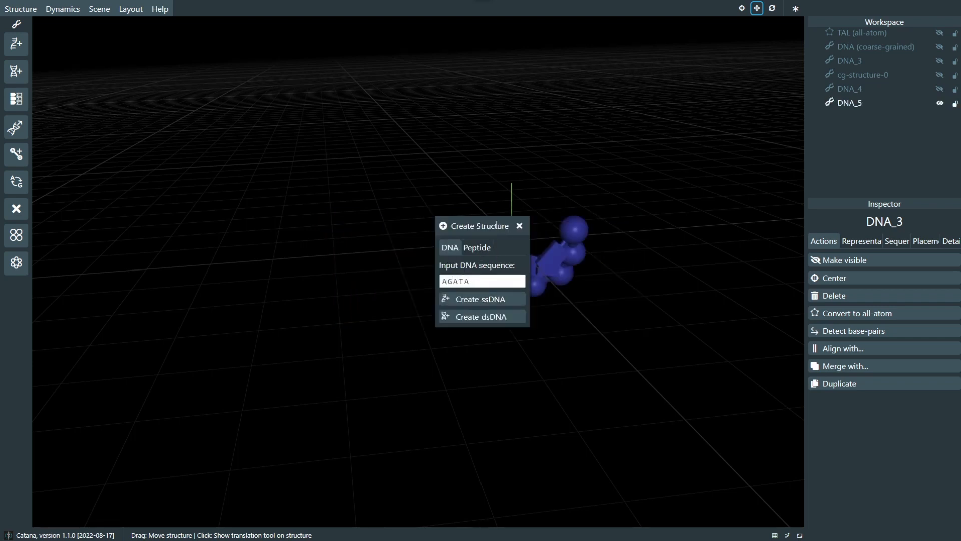
pyautogui.click(519, 227)
pyautogui.moveTo(471, 225); pyautogui.dragTo(410, 228)
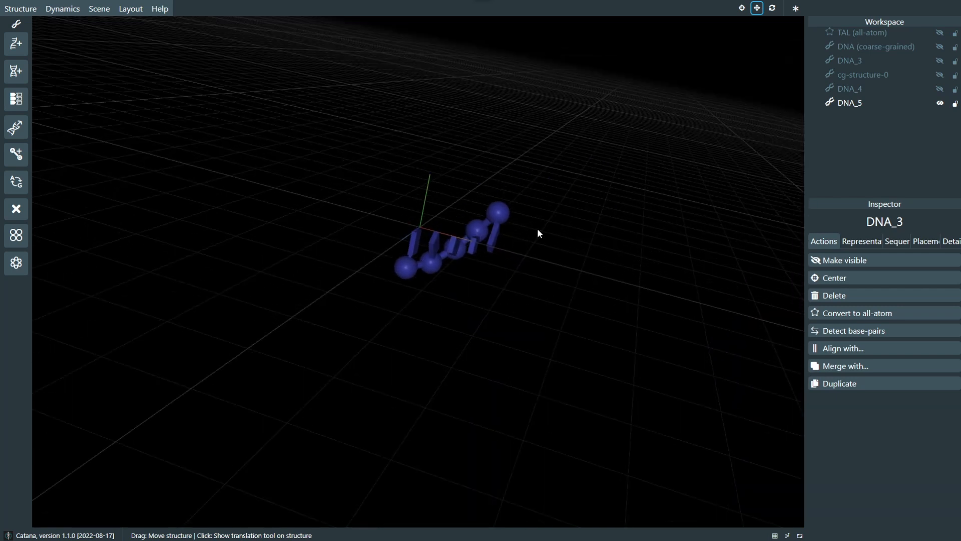
pyautogui.moveTo(537, 229); pyautogui.dragTo(508, 303, button='right')
pyautogui.scroll(3, 508, 304)
# Step: Create a peptide from the amino acid sequence CATANA and hide DNA_5 to isolate it
pyautogui.click(21, 9)
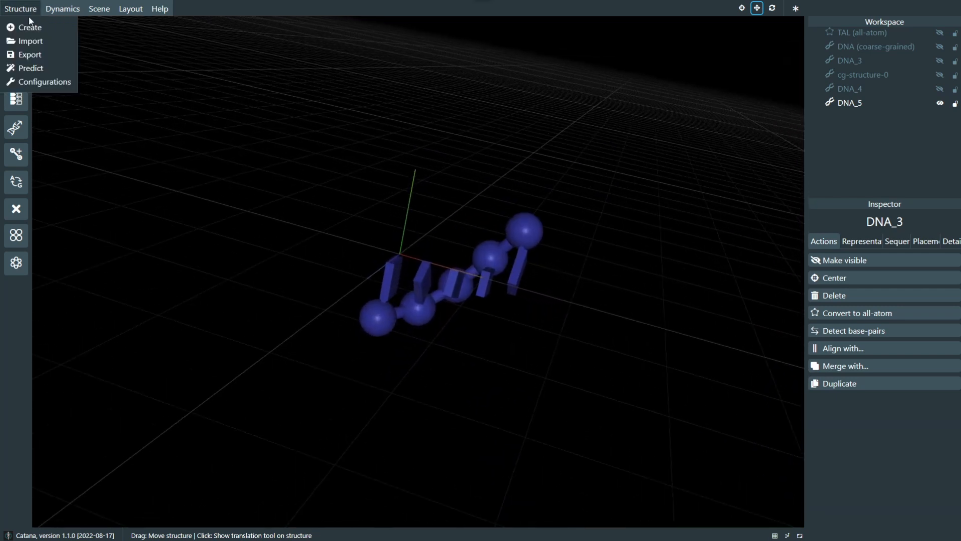
pyautogui.click(29, 26)
pyautogui.click(469, 248)
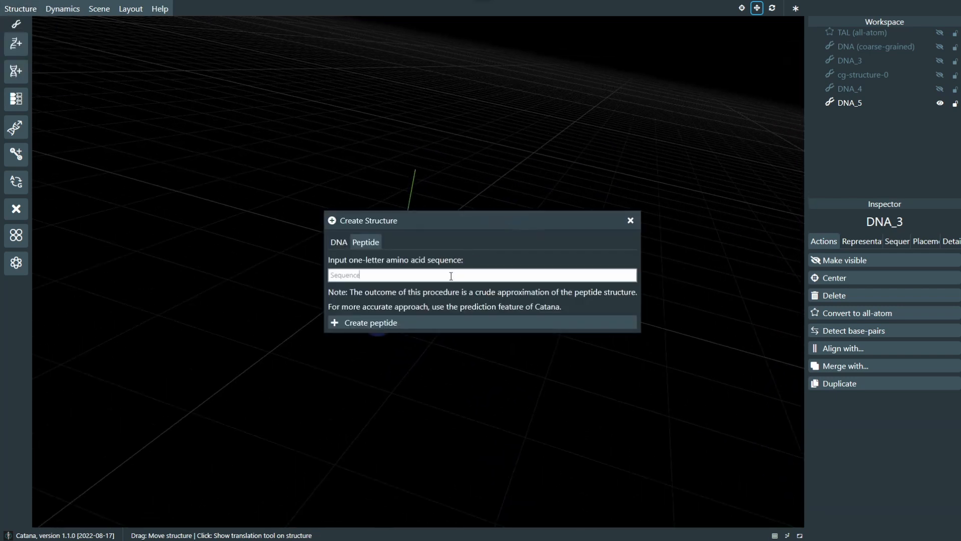
pyautogui.write('CATANA')
pyautogui.click(416, 322)
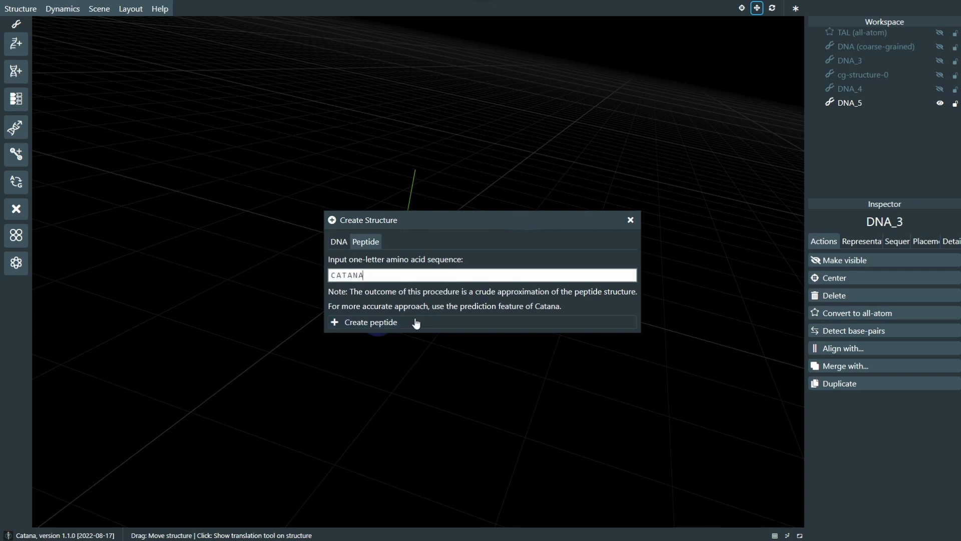
pyautogui.click(628, 219)
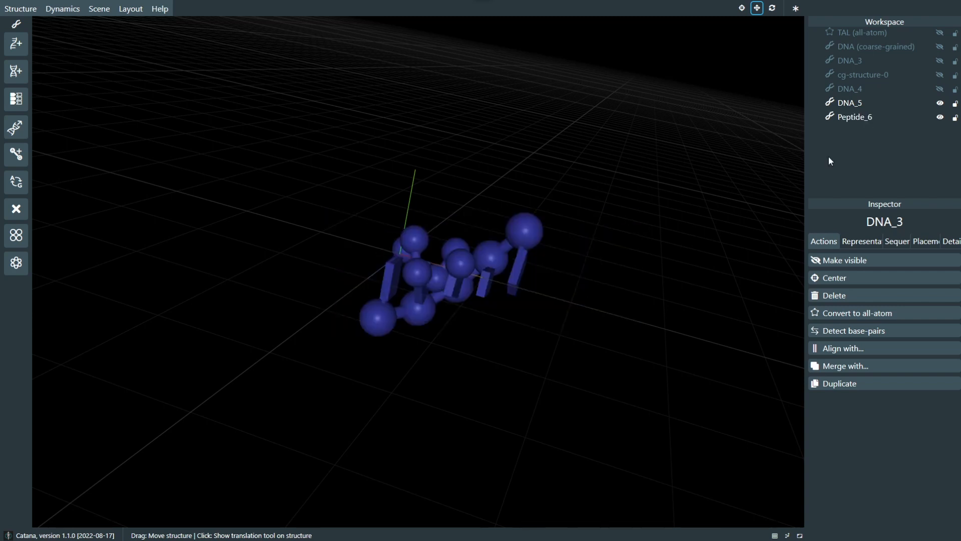
pyautogui.click(941, 102)
pyautogui.scroll(3, 500, 280)
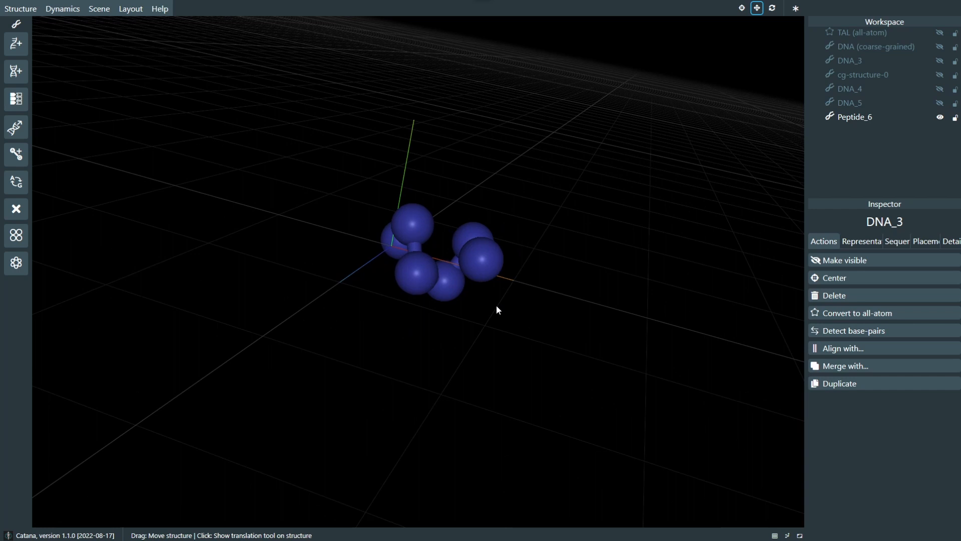
# Step: Add a tube representation to Peptide_6 and hide its monomer representation
pyautogui.click(851, 117)
pyautogui.moveTo(596, 242); pyautogui.dragTo(637, 239)
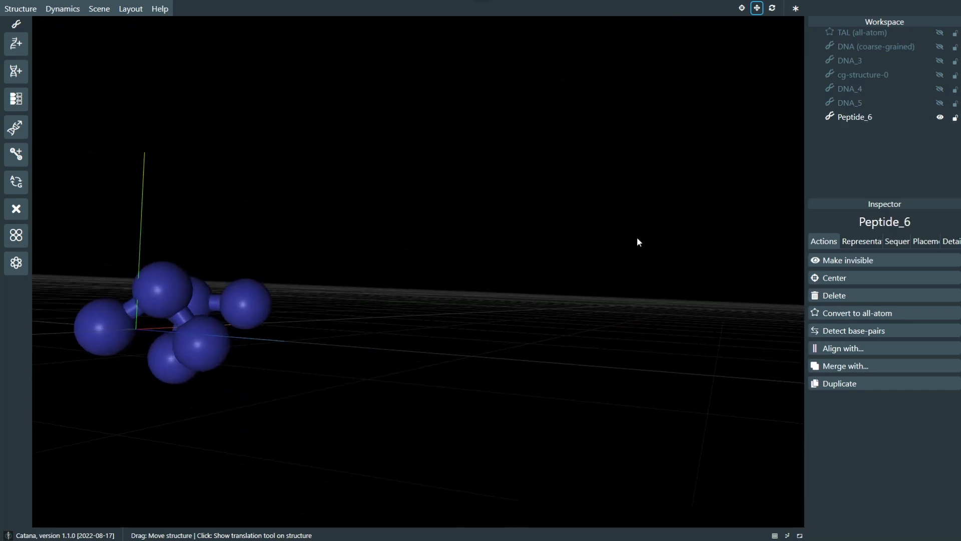
pyautogui.click(851, 242)
pyautogui.click(848, 260)
pyautogui.click(835, 299)
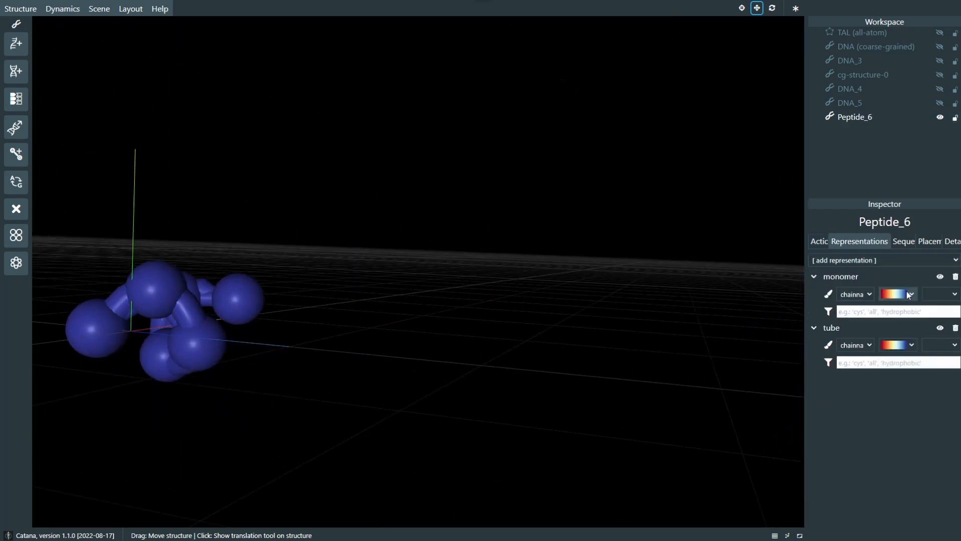
pyautogui.click(940, 276)
pyautogui.moveTo(315, 274); pyautogui.dragTo(284, 277)
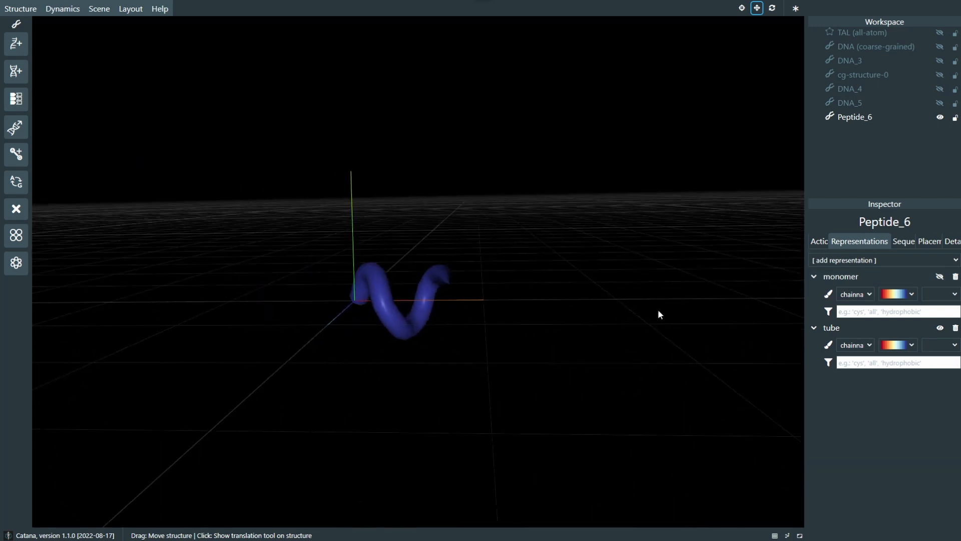
# Step: Look through the representation types that can be added to Peptide_6, without adding another
pyautogui.click(905, 260)
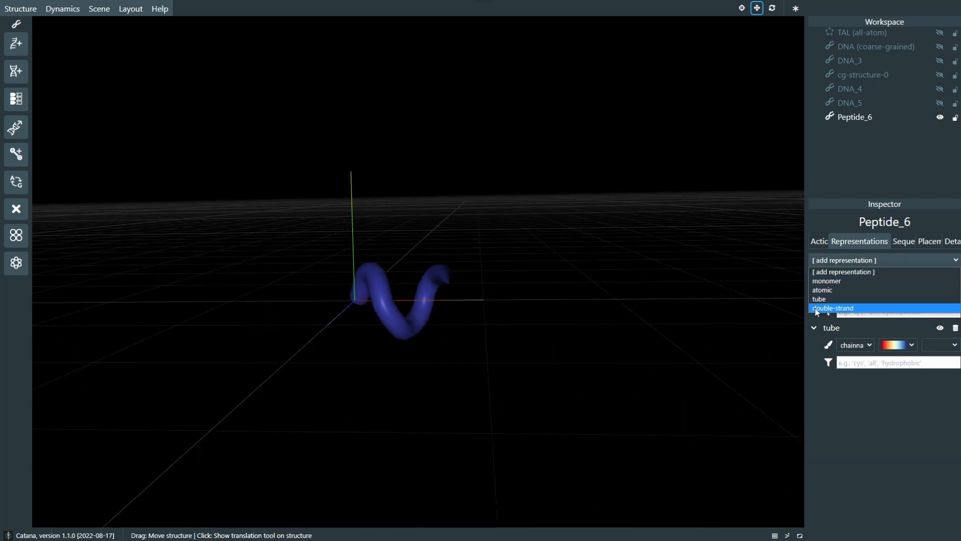
pyautogui.click(858, 385)
pyautogui.moveTo(549, 243)
pyautogui.mouseDown()
pyautogui.moveTo(521, 250)
pyautogui.moveTo(558, 233)
pyautogui.moveTo(301, 239)
pyautogui.moveTo(239, 253)
pyautogui.moveTo(406, 255)
pyautogui.moveTo(153, 129)
pyautogui.mouseUp()
# Step: Review the AlphaFold structure predictor's input options without starting a prediction, and close it
pyautogui.click(15, 13)
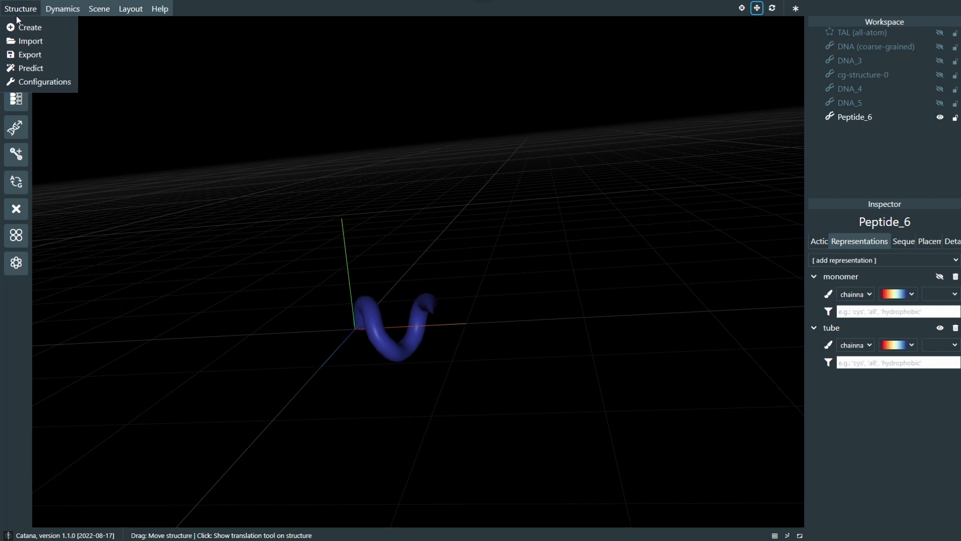
pyautogui.click(35, 70)
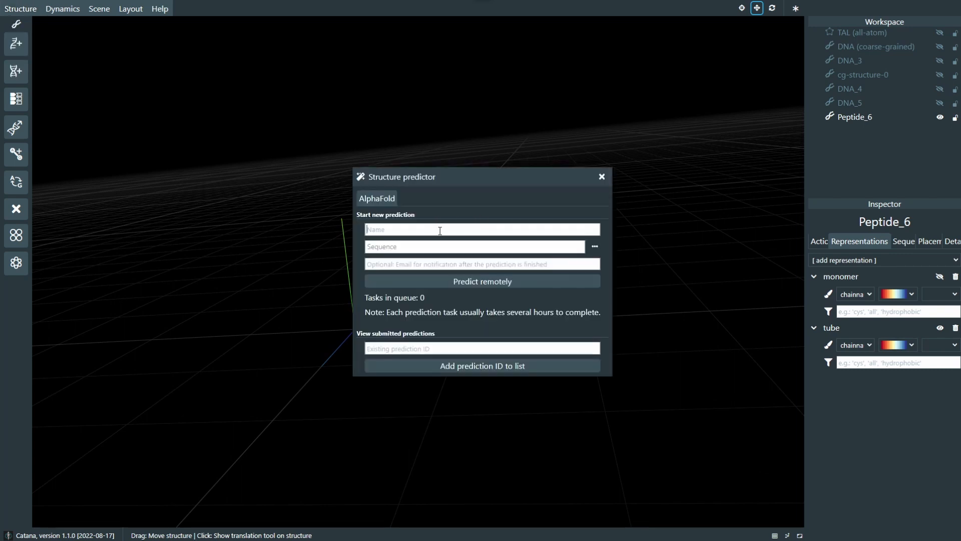
pyautogui.click(601, 178)
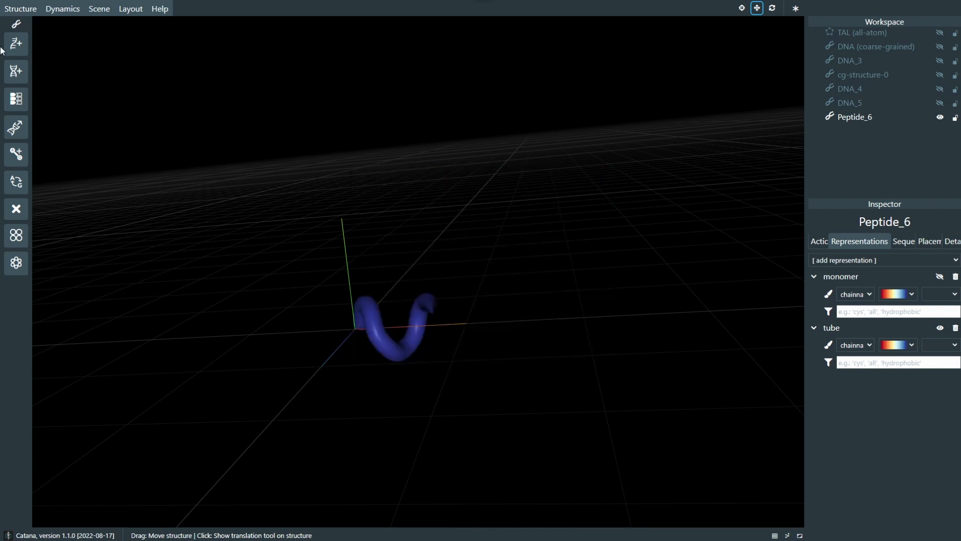
# Step: Review the Relaxation dialog's type and component options and close it, then look over the remaining dynamics and layout options
pyautogui.click(19, 9)
pyautogui.moveTo(50, 10)
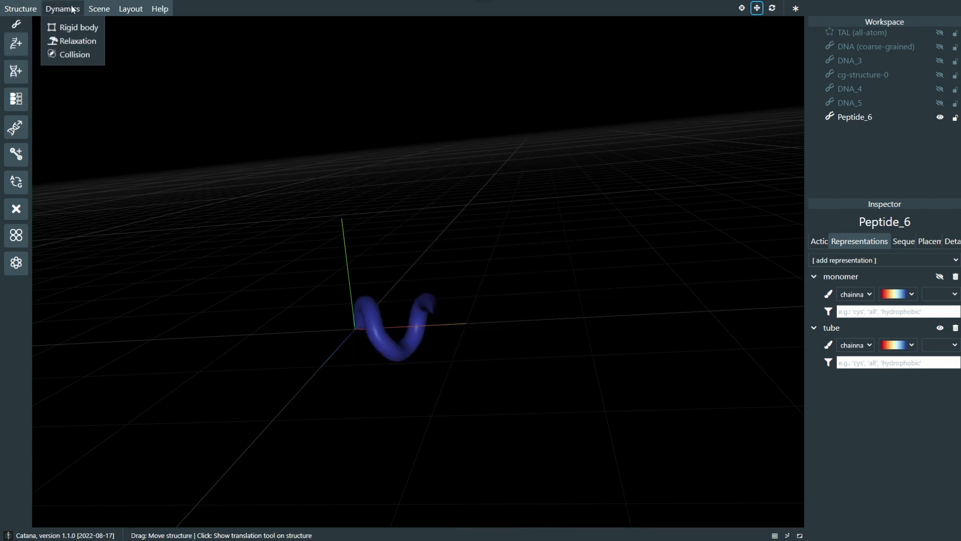
pyautogui.click(63, 41)
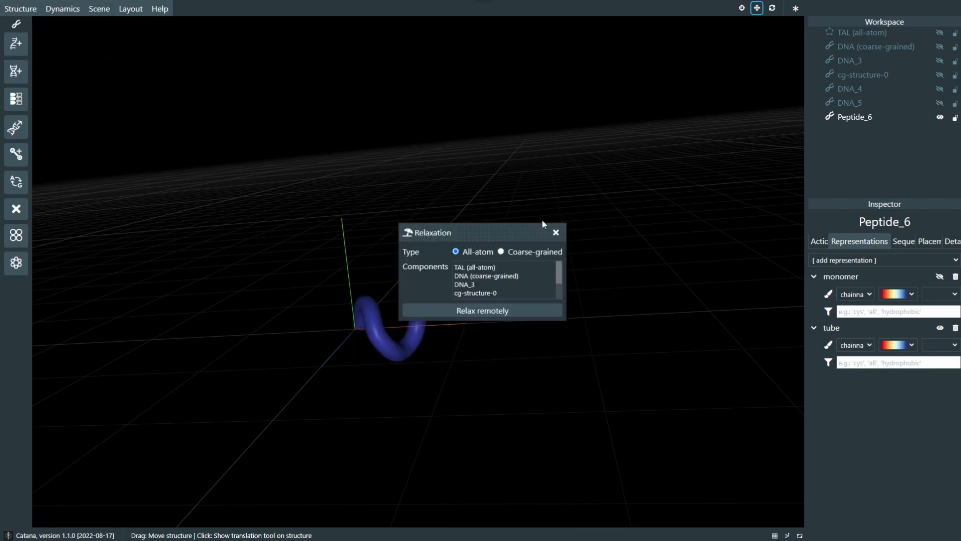
pyautogui.click(555, 232)
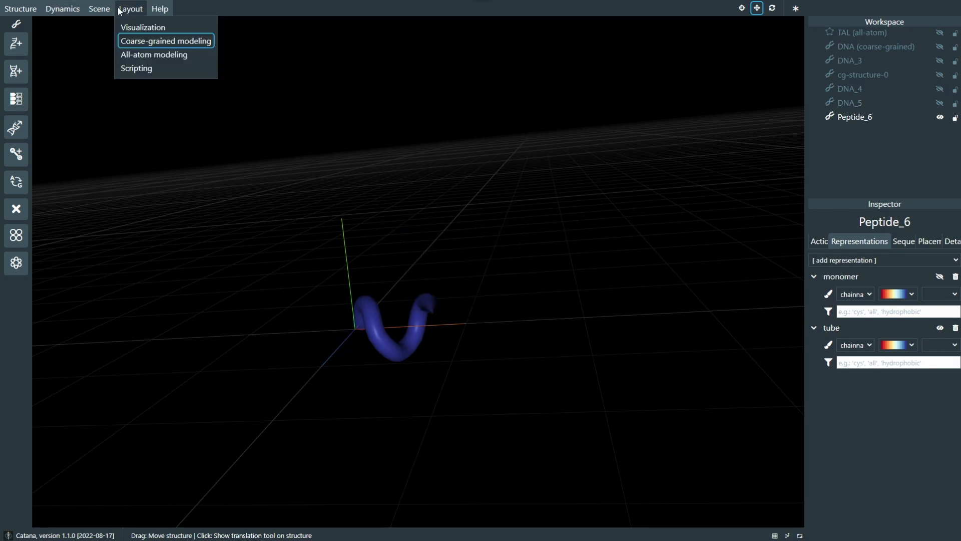
pyautogui.moveTo(156, 10)
pyautogui.moveTo(758, 168); pyautogui.dragTo(763, 179, button='right')
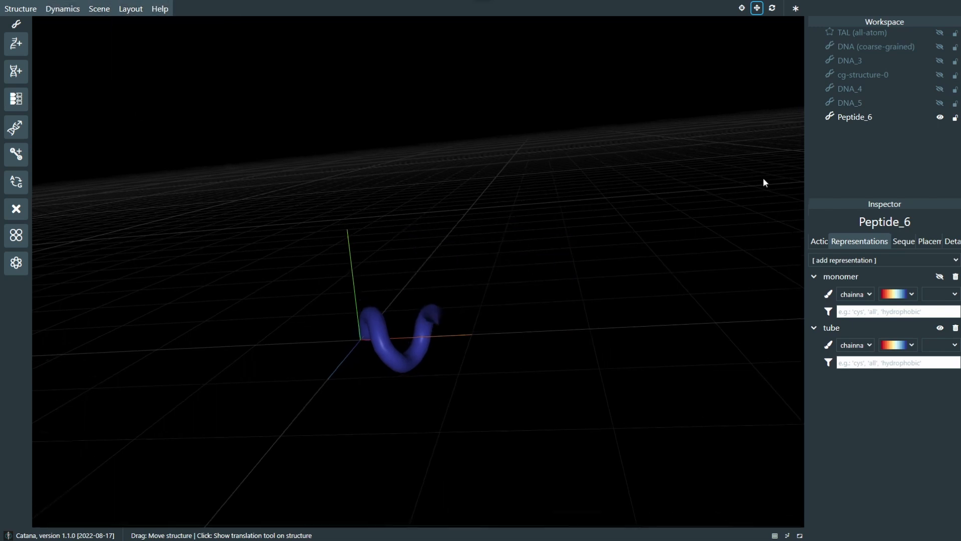
# Step: Look through the sequence, placement and details of Peptide_6 and return to its available actions
pyautogui.click(902, 242)
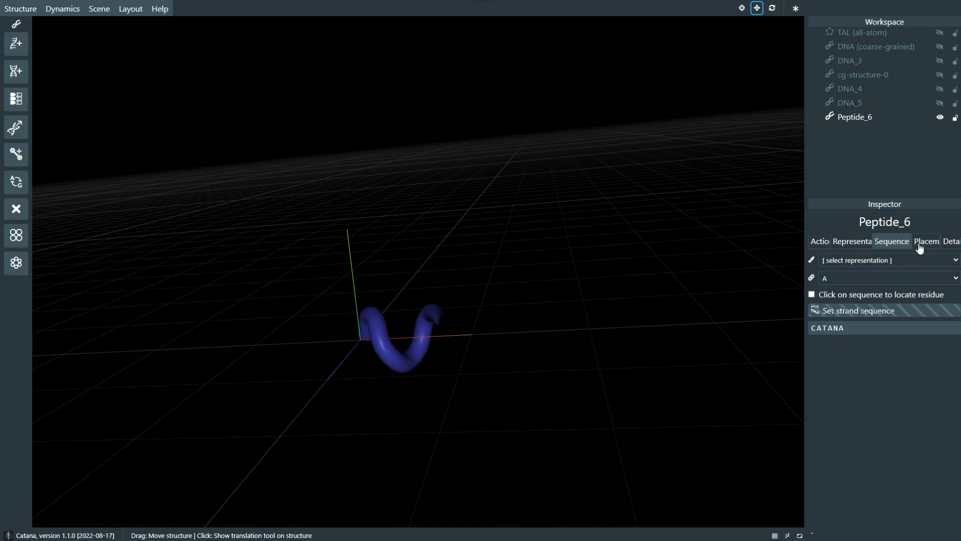
pyautogui.click(920, 245)
pyautogui.click(940, 242)
pyautogui.click(824, 242)
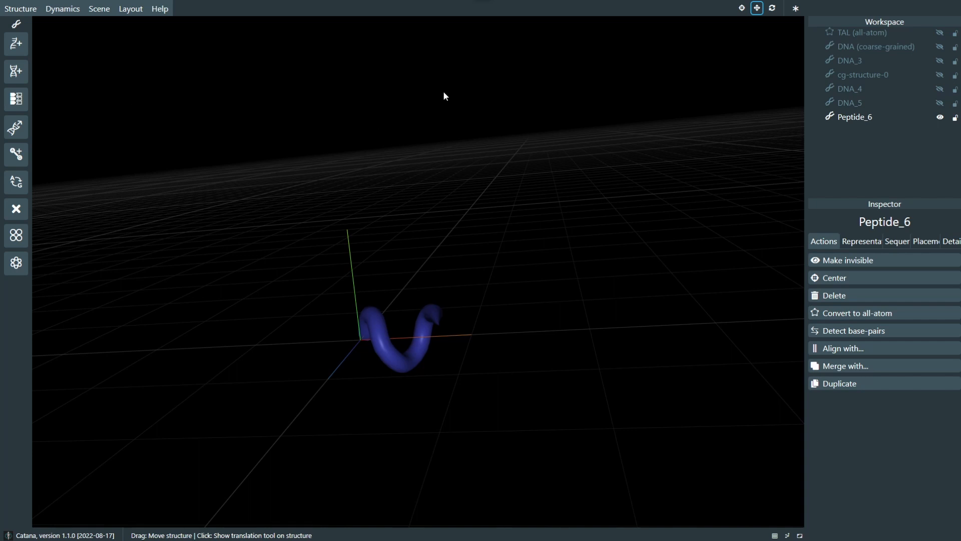
pyautogui.moveTo(443, 92); pyautogui.dragTo(455, 134, button='right')
pyautogui.click(940, 118)
# Step: View the Catana home page from its examples down to the How To Contribute and How To Cite sections
pyautogui.scroll(-3, 455, 134)
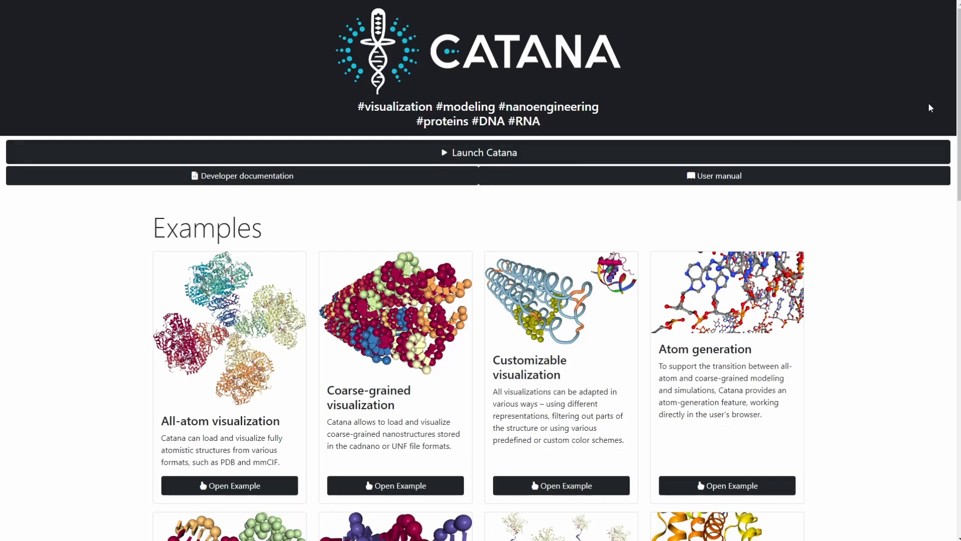
pyautogui.scroll(-1, 957, 101)
pyautogui.moveTo(956, 100); pyautogui.dragTo(925, 389)
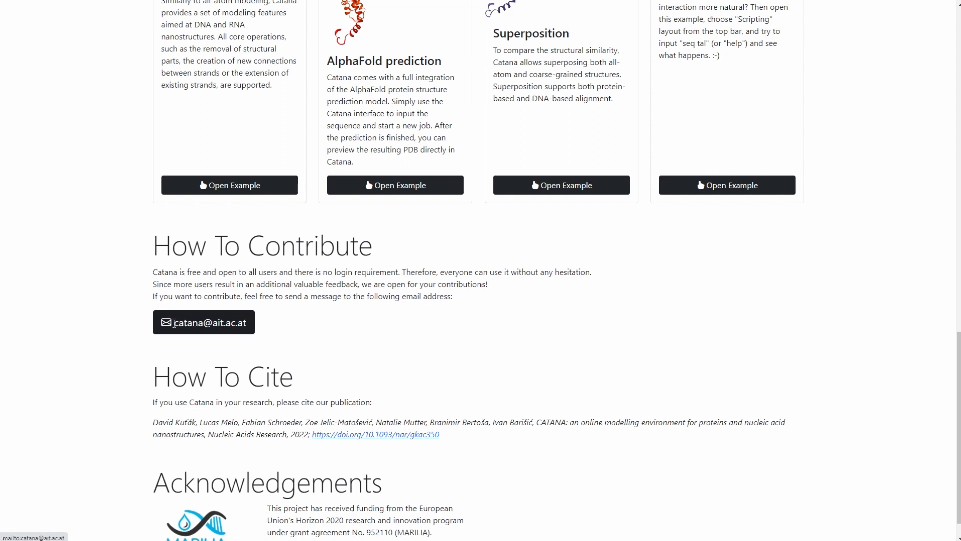